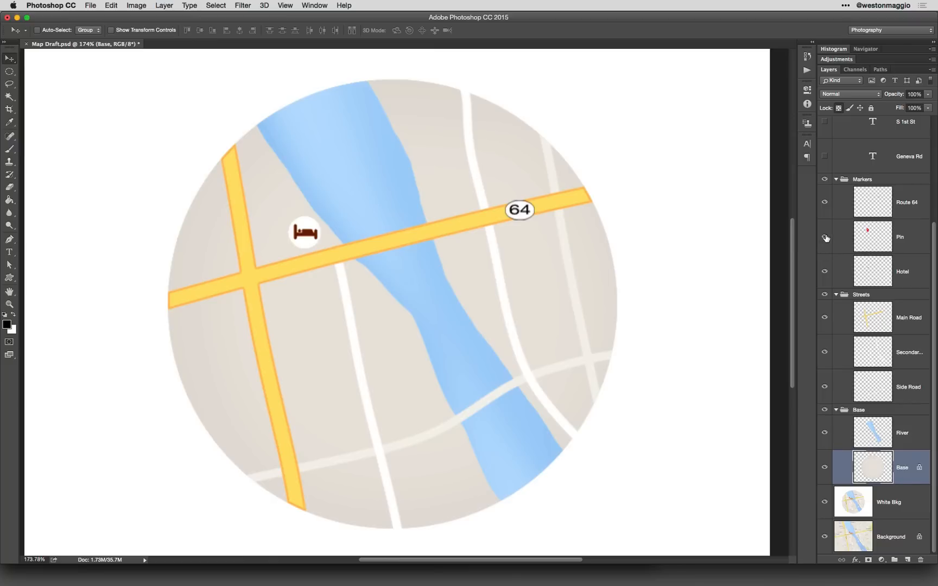
- Make the Pin marker, the four street-name labels and the Hotel Baker label visible on the finished map
left_click(824, 237)
left_click(824, 156)
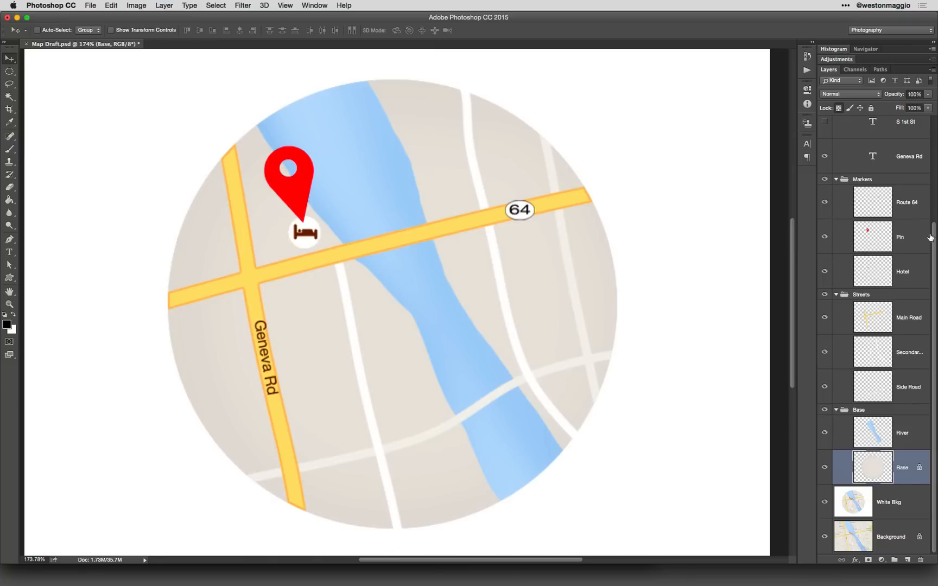
scroll(930, 239, "up", 3)
left_click(825, 214)
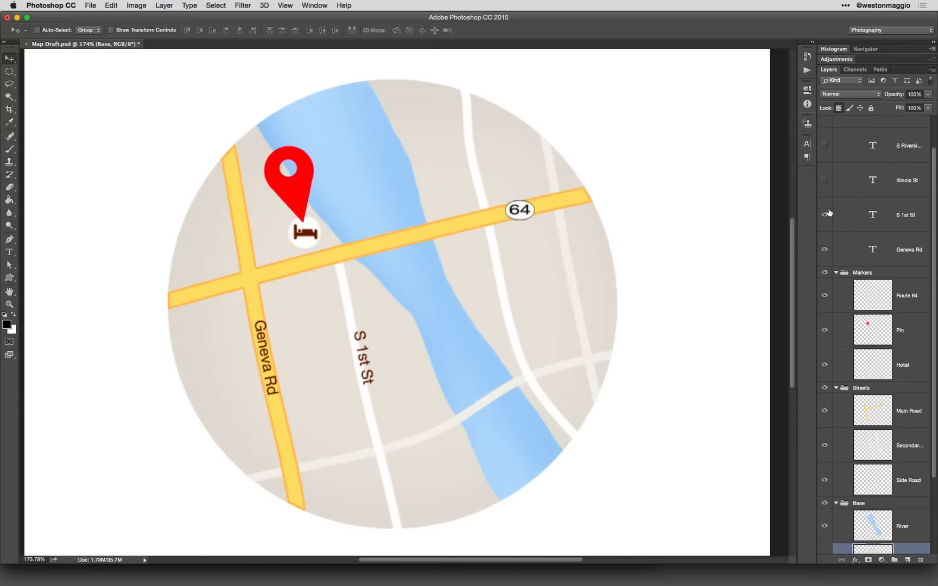
left_click(824, 179)
left_click(824, 145)
scroll(930, 163, "up", 3)
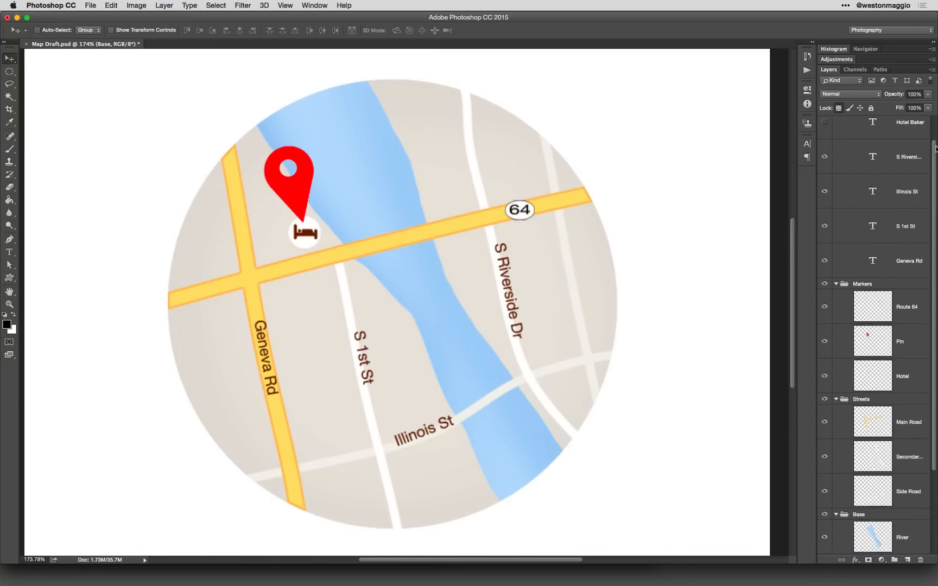
left_click(824, 156)
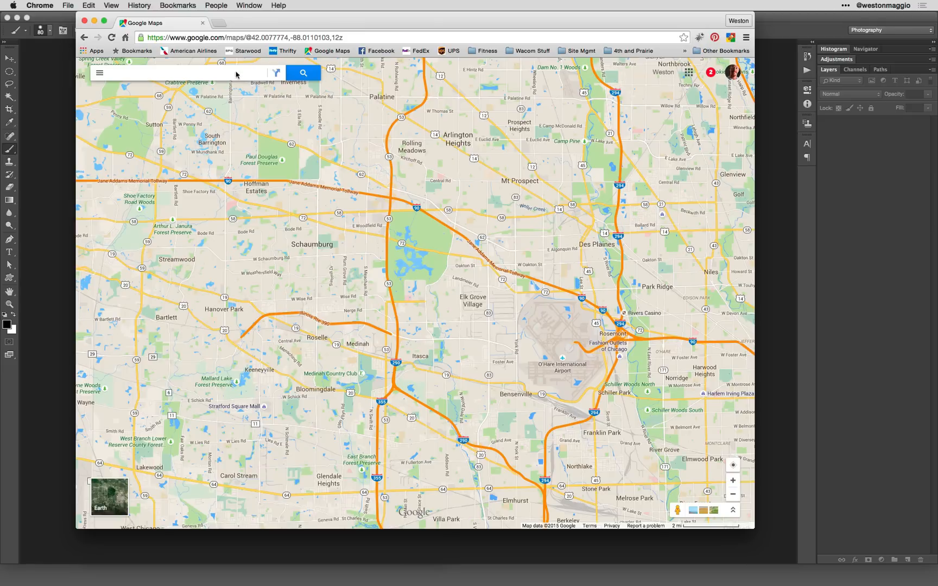
- Search Google Maps in Chrome for Hotel Baker in Saint Charles, IL
left_click(163, 72)
type("Hotel Baker, West Main Street, Saint Charles, IL")
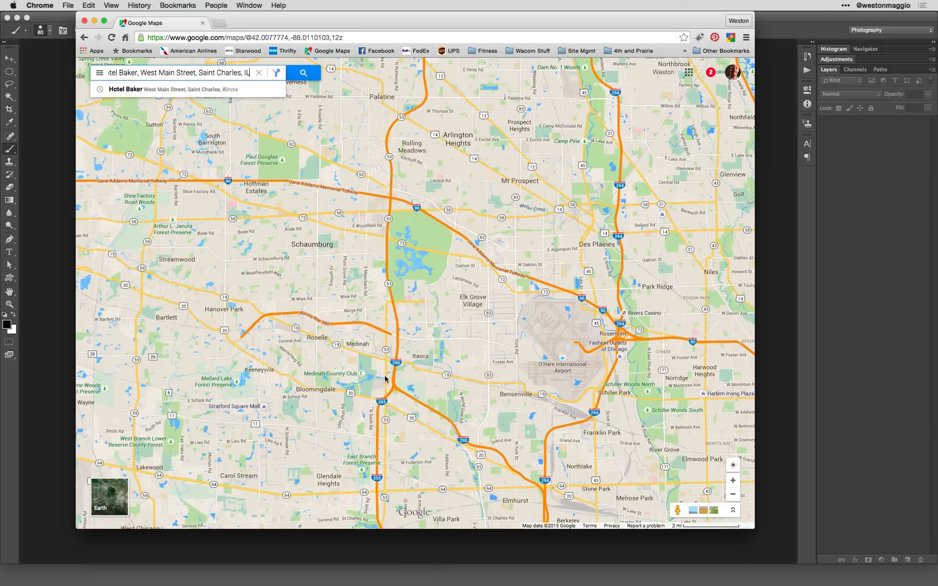
key("Return")
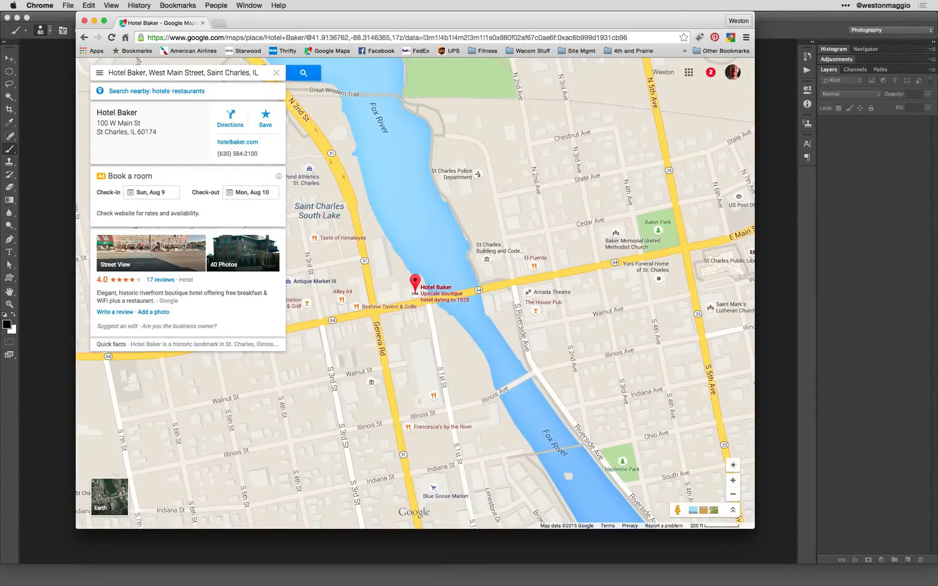
- Capture a screenshot of the map area surrounding Hotel Baker and the Fox River
scroll(477, 442, "down", 3)
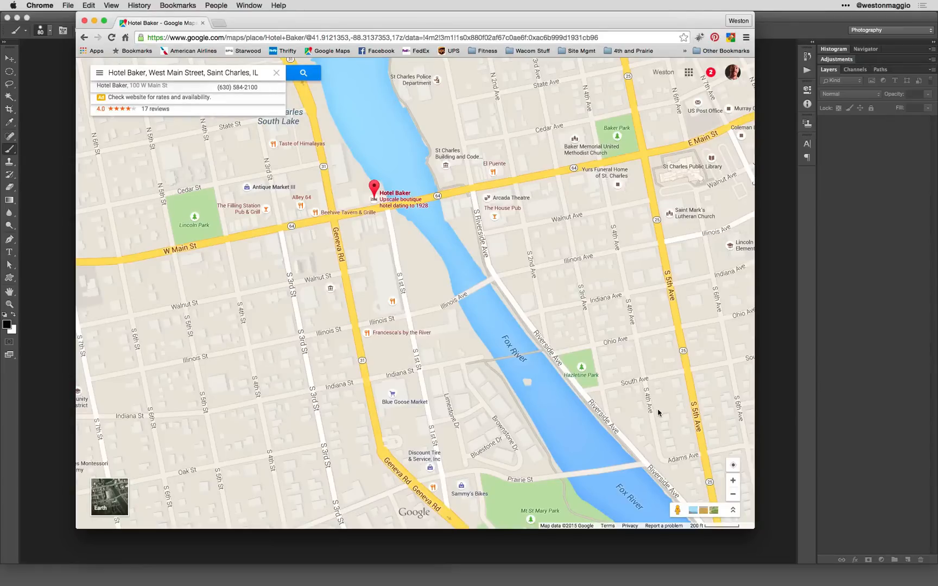
key("super+shift+4")
left_click_drag(244, 124, 630, 456)
- Switch to Photoshop and open "Screen Shot 2015-07-29 at 1.24.11 PM.png" from the Desktop
left_click(60, 99)
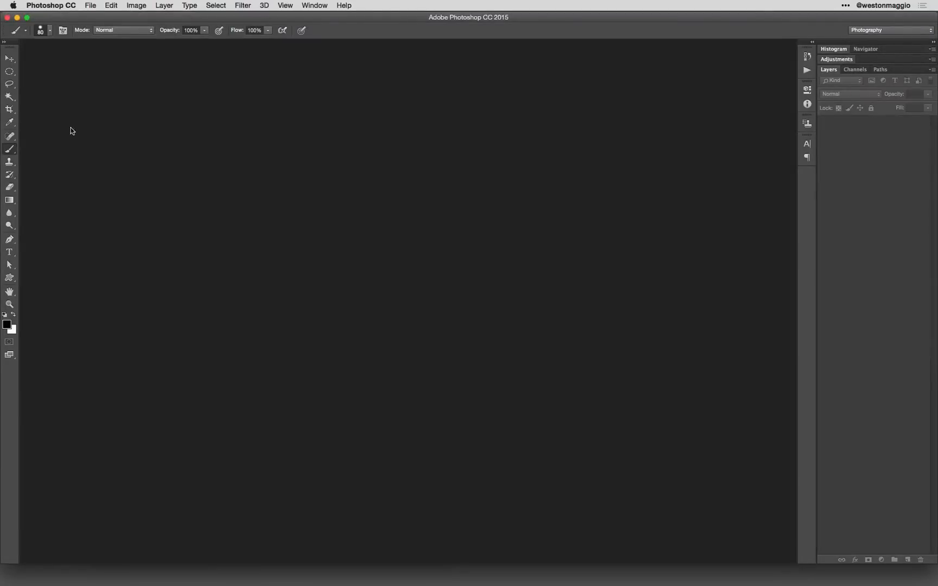
left_click(92, 6)
left_click(100, 26)
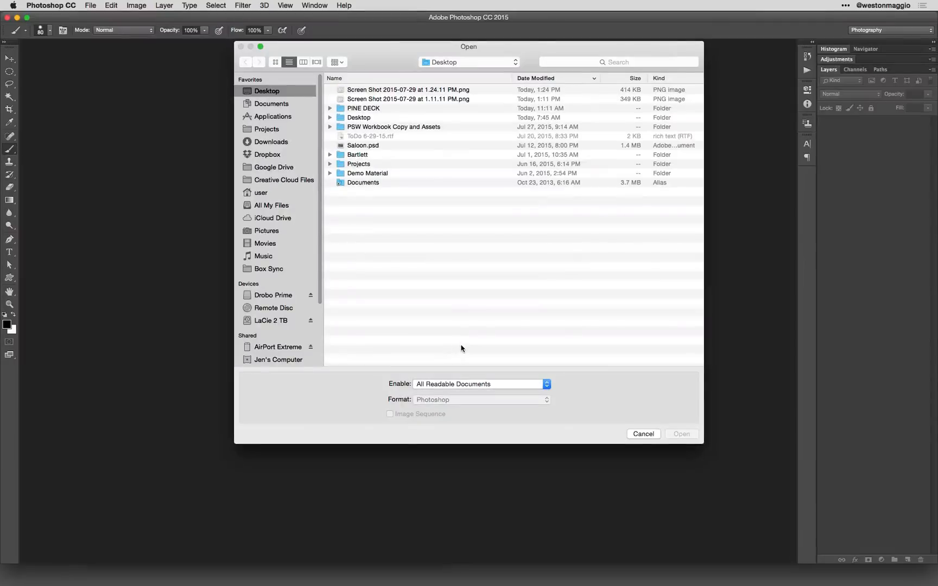
left_click(430, 90)
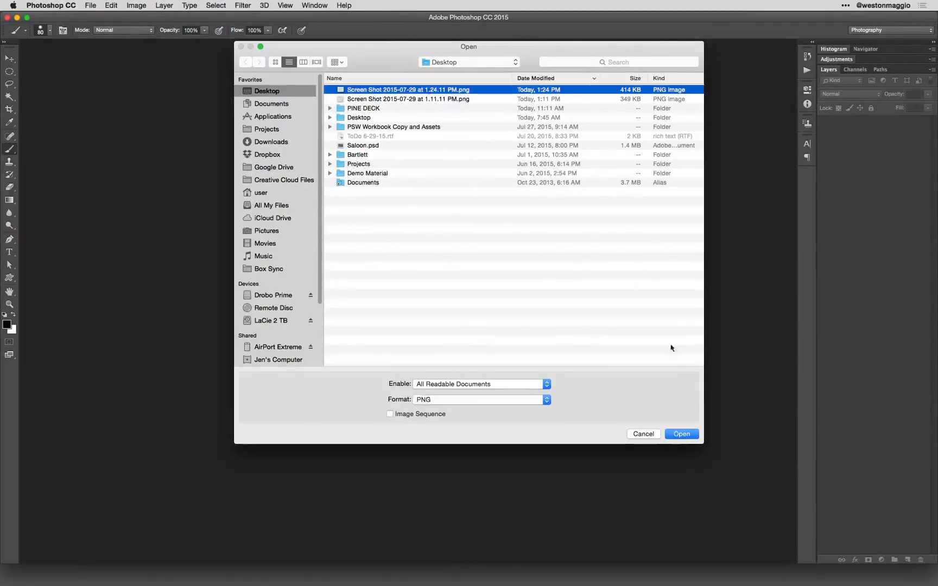
left_click(683, 434)
left_click(408, 251)
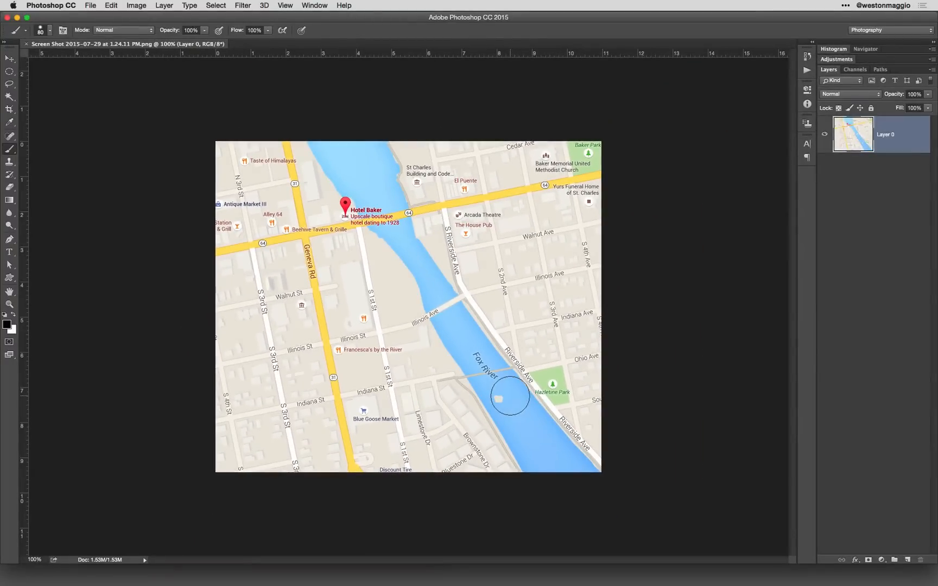
- Copy a circular area of the map around Hotel Baker to its own layer and hide the full map on Layer 0
left_click(9, 71)
left_click_drag(256, 163, 397, 329)
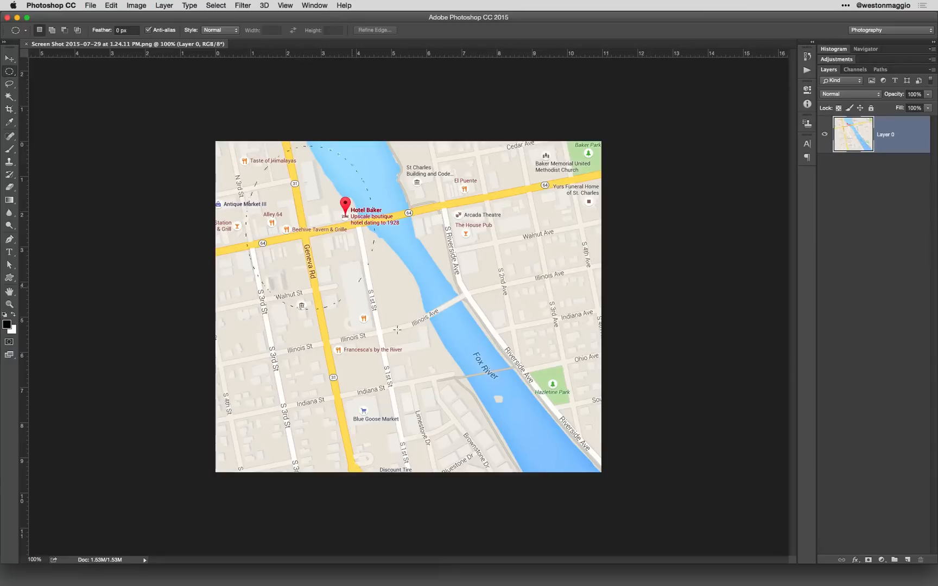
left_click_drag(503, 425, 477, 410)
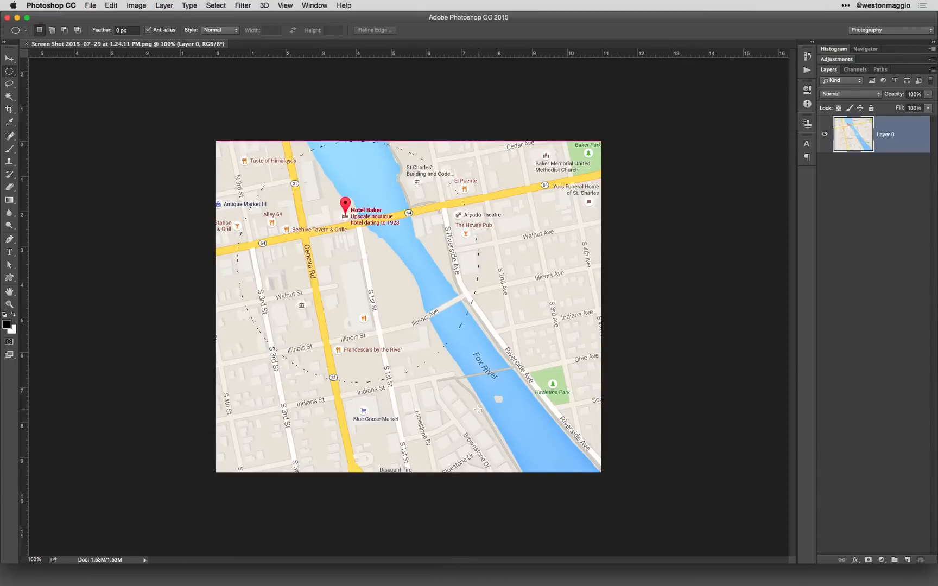
mouse_move(478, 409)
left_mouse_down()
mouse_move(466, 393)
mouse_move(478, 395)
left_mouse_up()
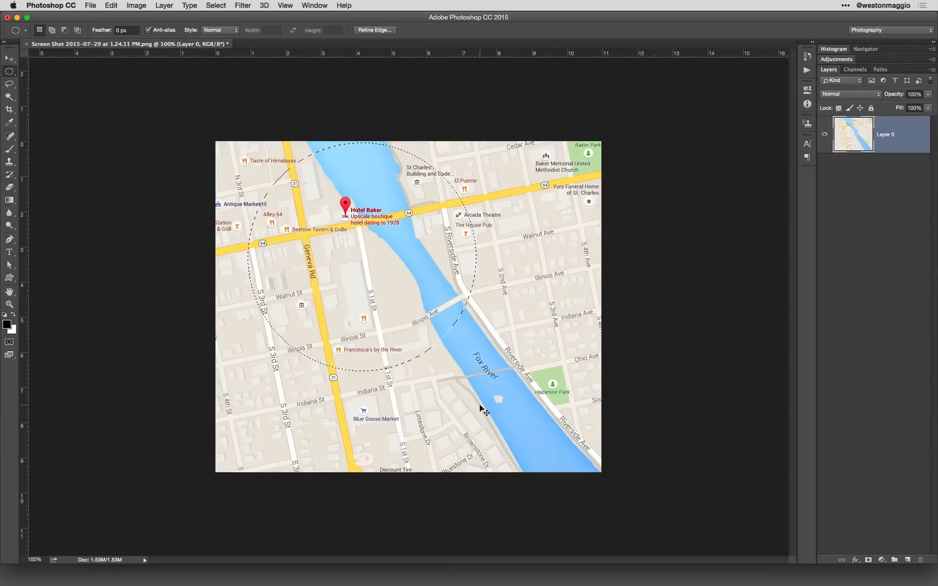
key("super+j")
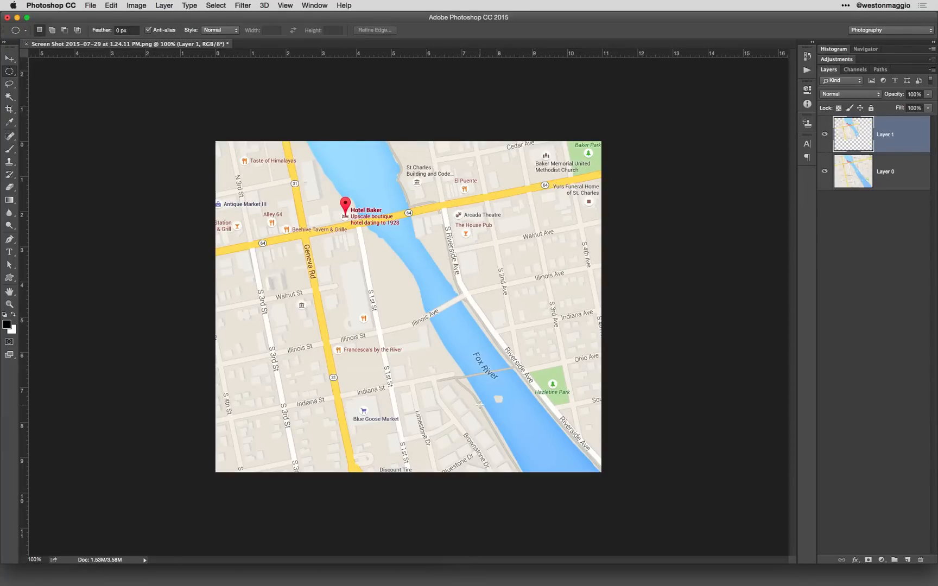
left_click(824, 171)
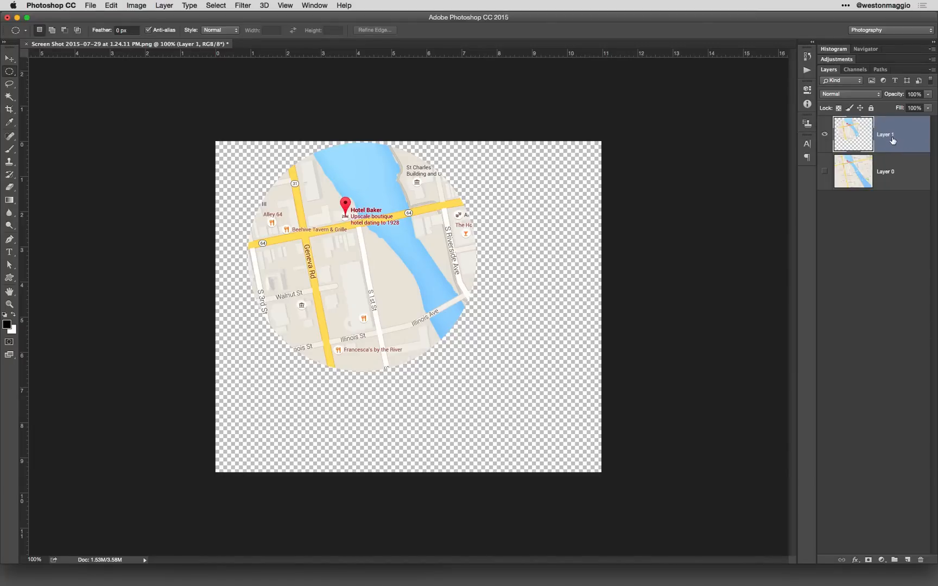
- Add a new layer beneath the circular map and fill it with White in Normal mode at 100% opacity
left_click(908, 559)
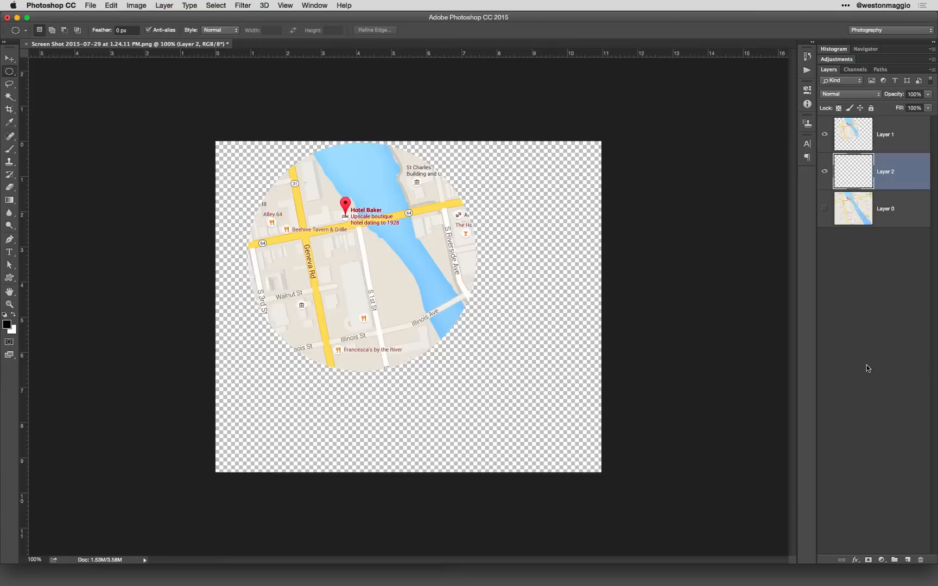
left_click(111, 5)
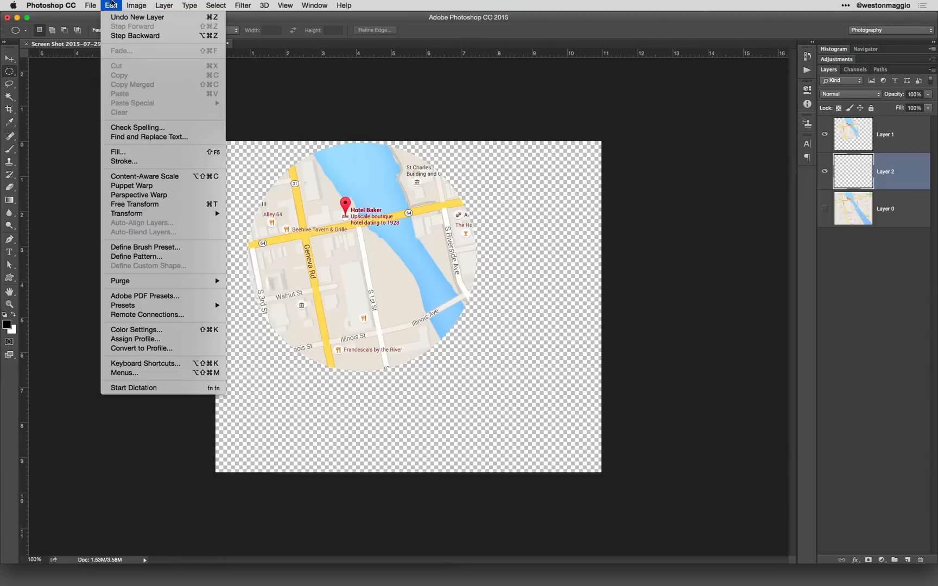
left_click(131, 153)
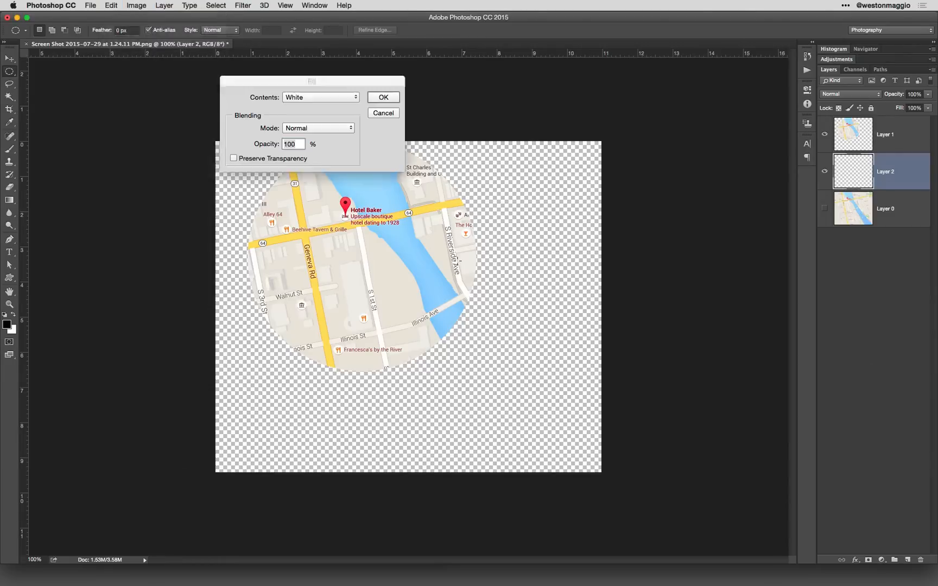
left_click(347, 97)
left_click(347, 91)
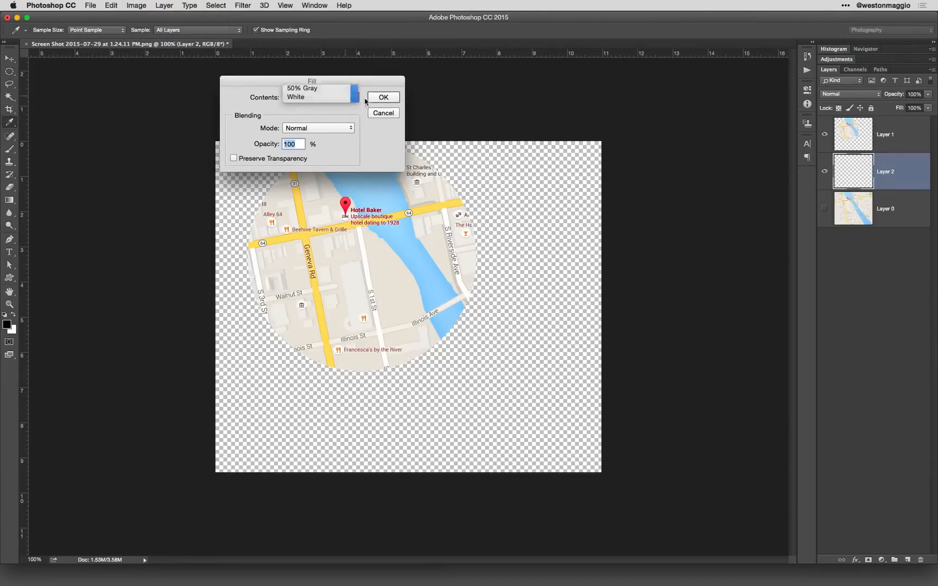
left_click(383, 97)
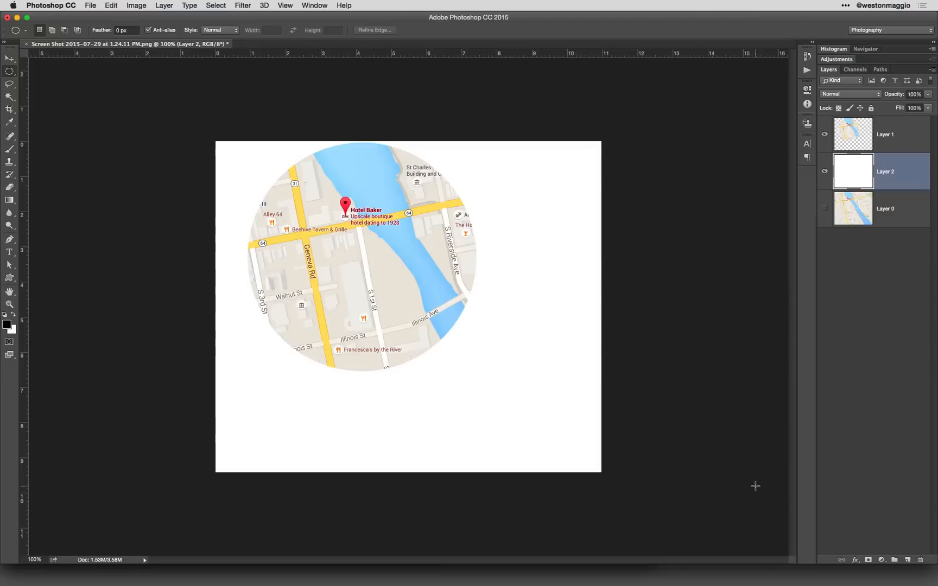
- Show Layer 0 again and convert it into the document's Background layer
left_click(824, 208)
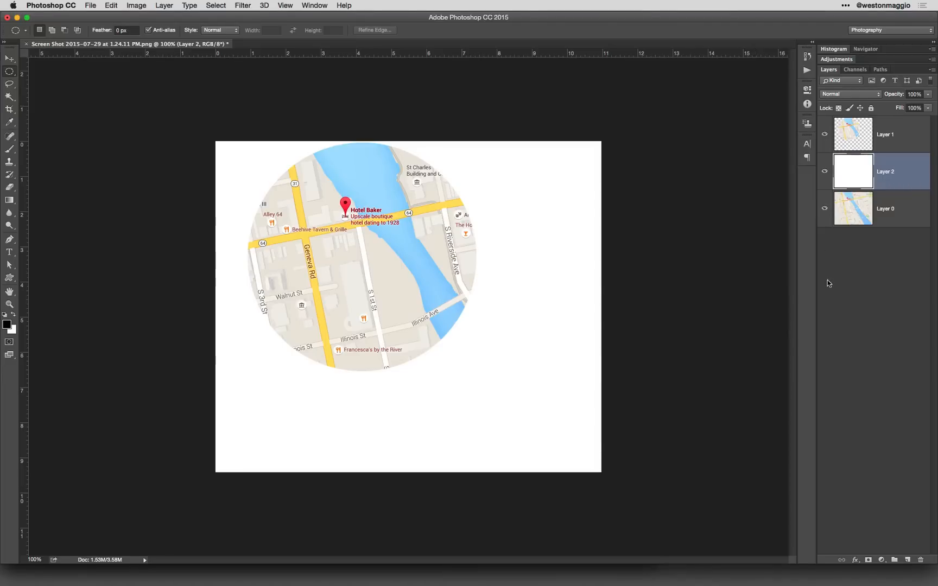
left_click(879, 210)
left_click(168, 7)
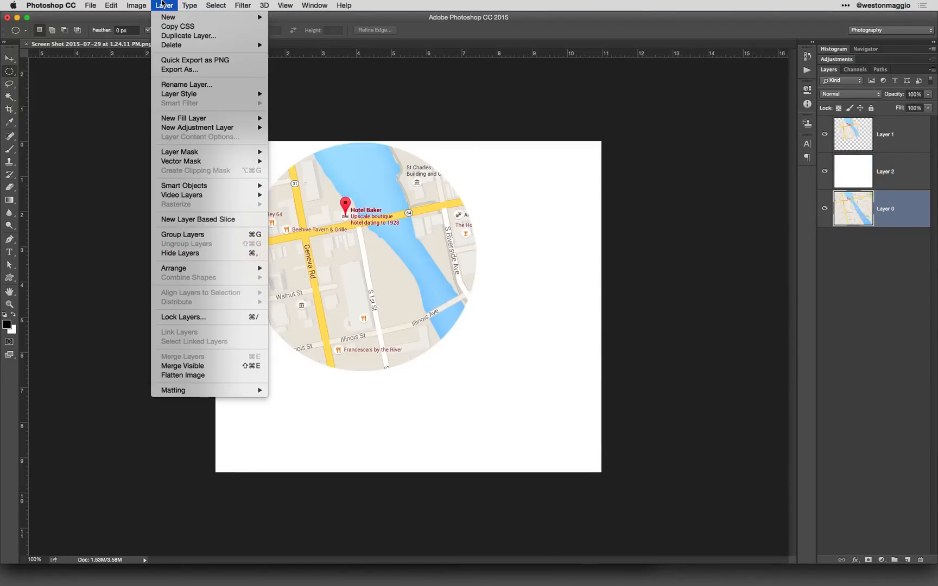
mouse_move(169, 16)
left_click(313, 33)
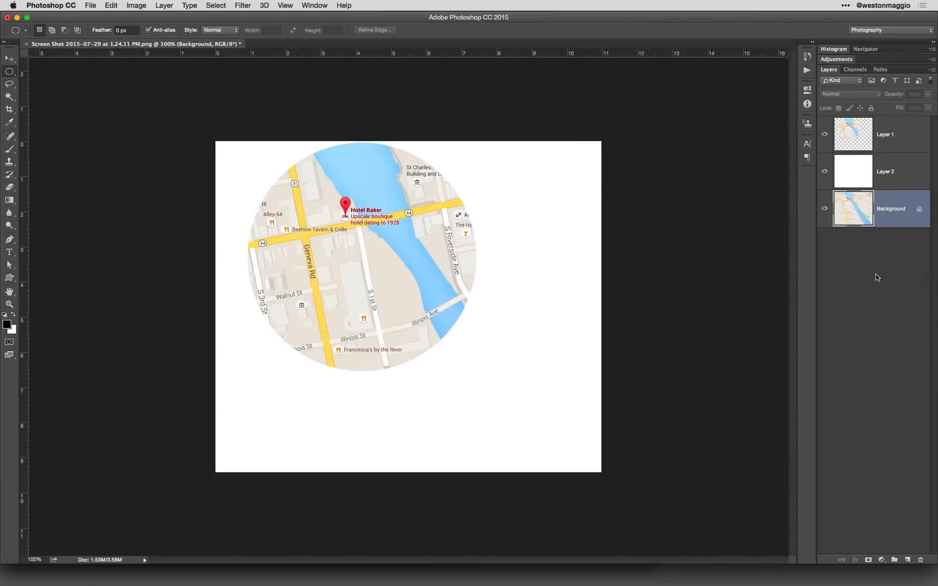
- Rename the white layer as "White Bkg" and the circular map layer as "Base"
double_click(886, 170)
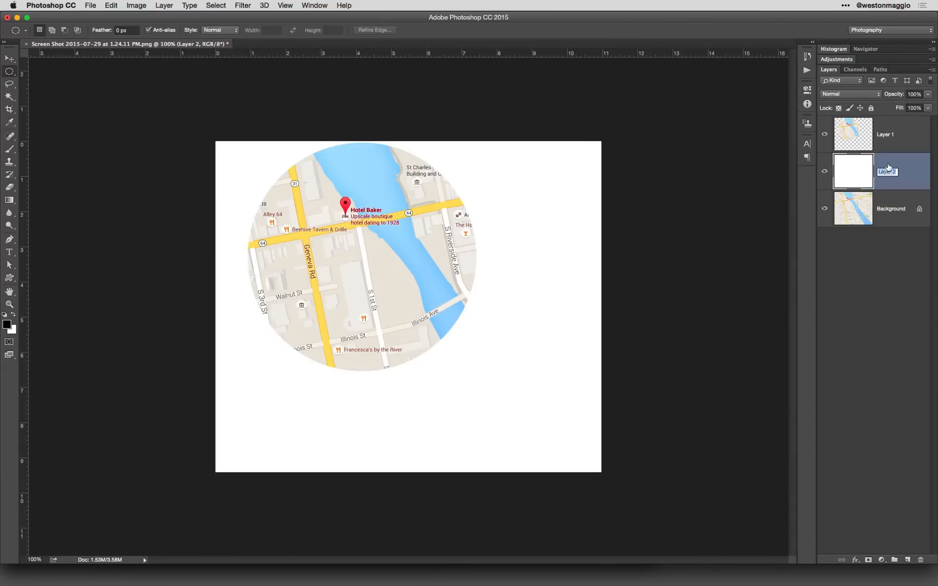
type("White Bkg")
key("Return")
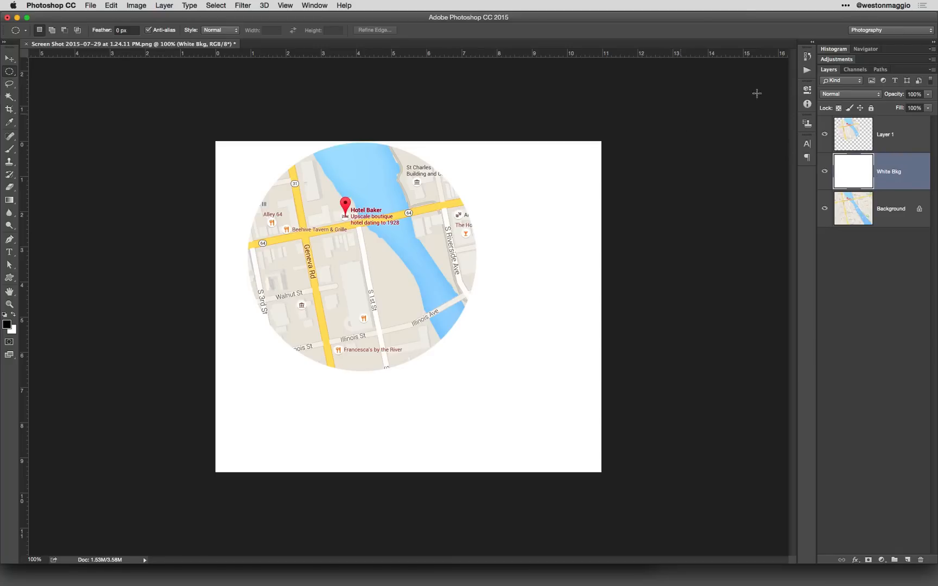
double_click(886, 134)
type("E")
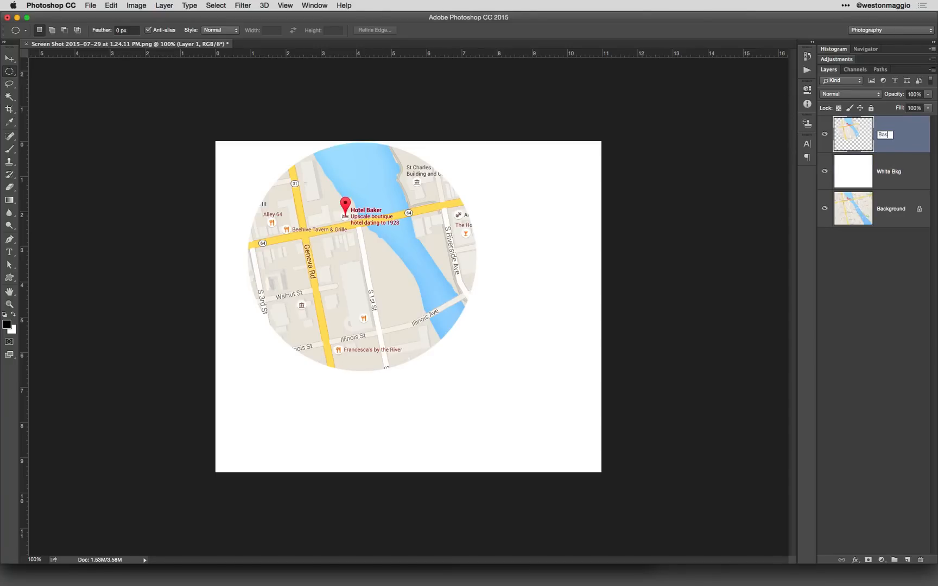
type("ase")
key("Return")
- Add a new layer above Base and sample the map's beige land color as the foreground color
key("b")
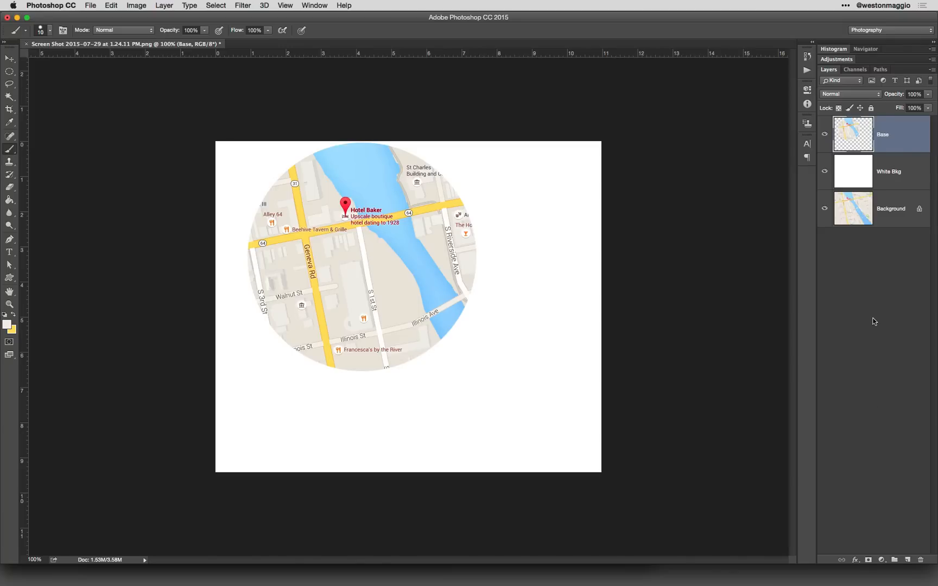
left_click(906, 559)
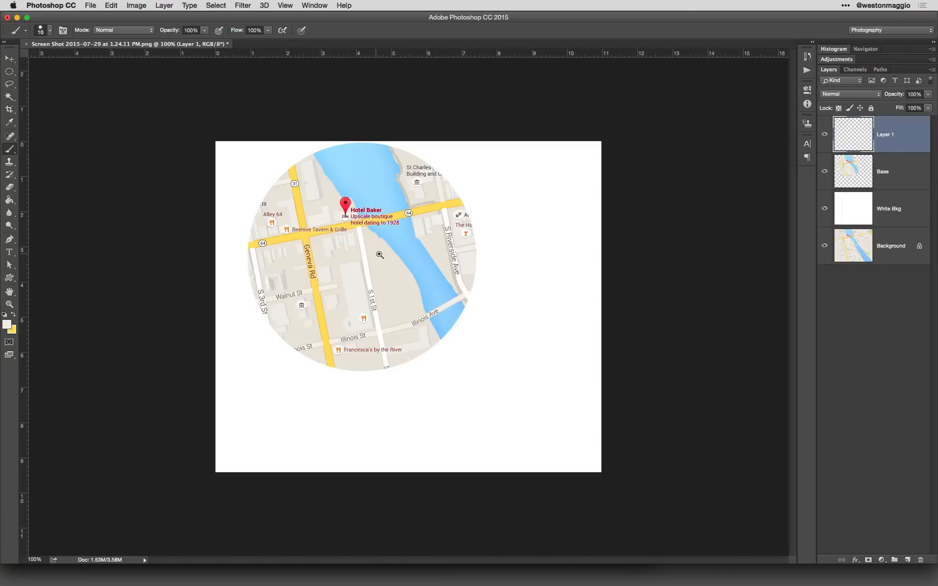
left_click_drag(383, 255, 422, 279)
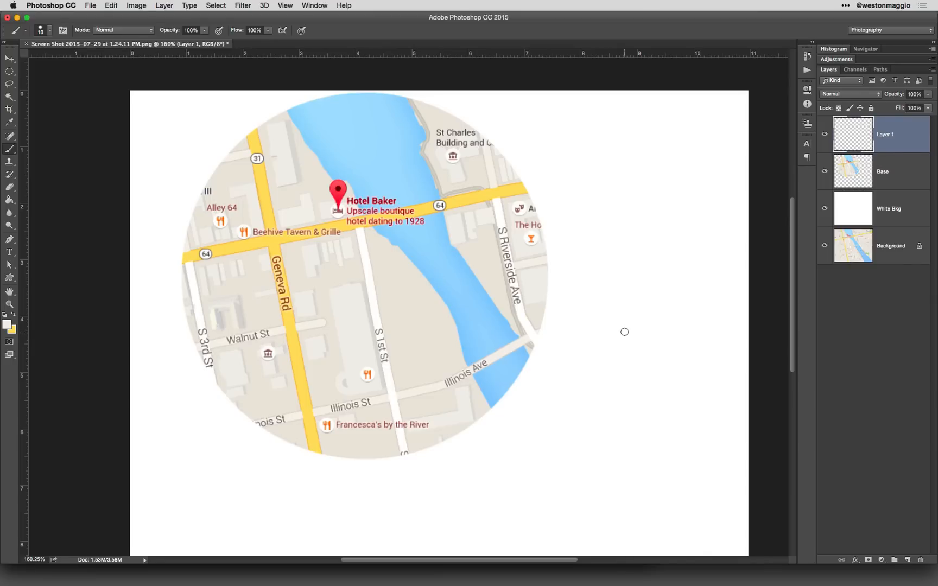
key("i")
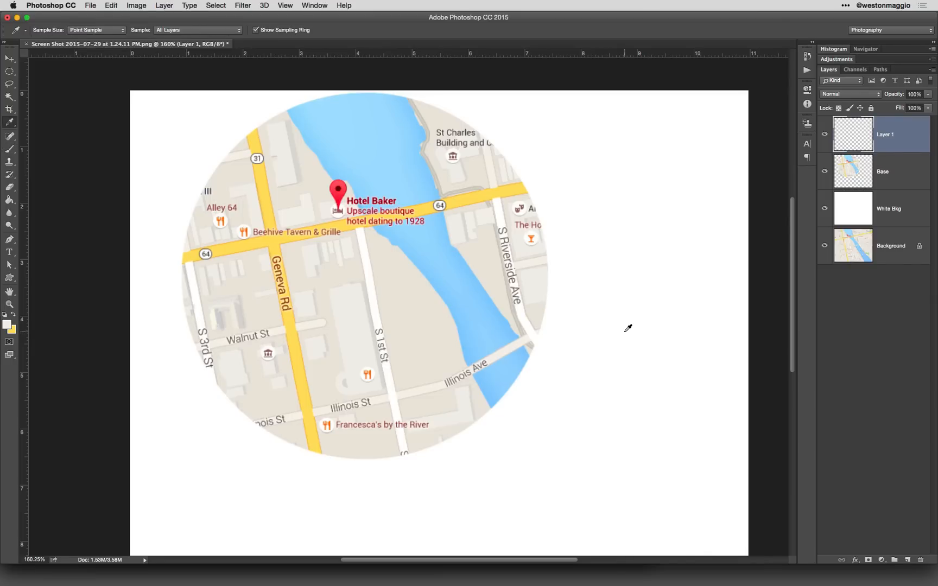
left_click(409, 304)
key("b")
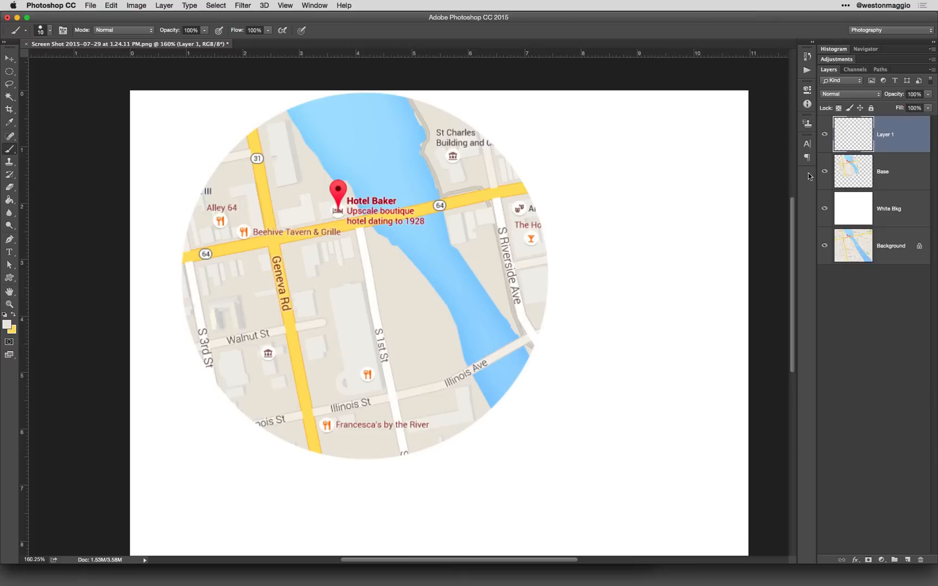
- Fill the Base layer's circle shape with the sampled beige on Layer 1, and hide Layer 1 to reveal the map
left_click(853, 172, "super")
key("alt+BackSpace")
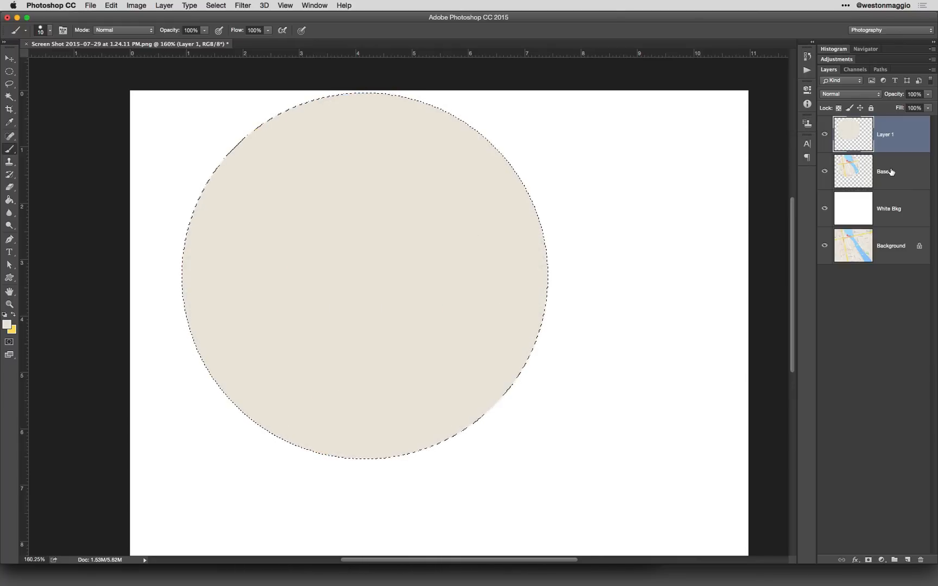
key("super+d")
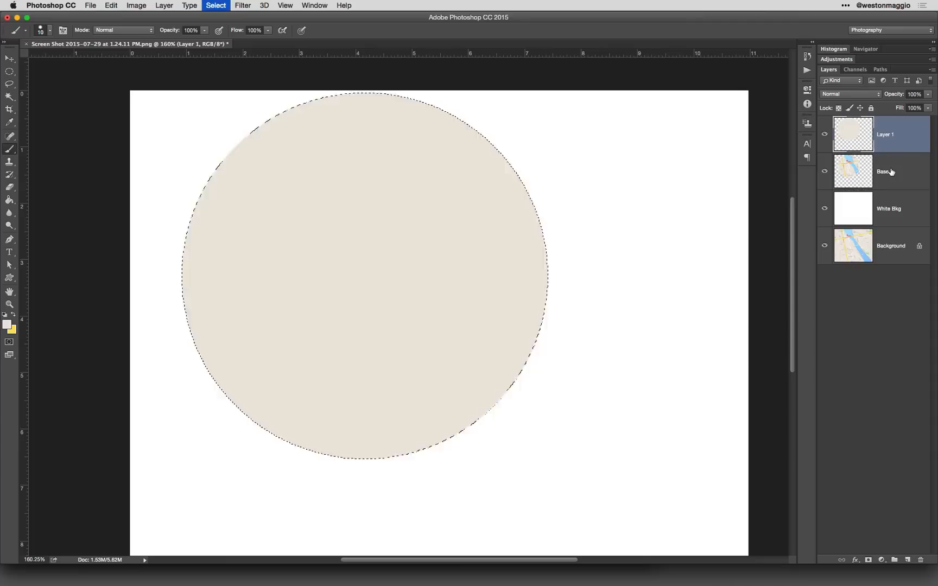
left_click(822, 136)
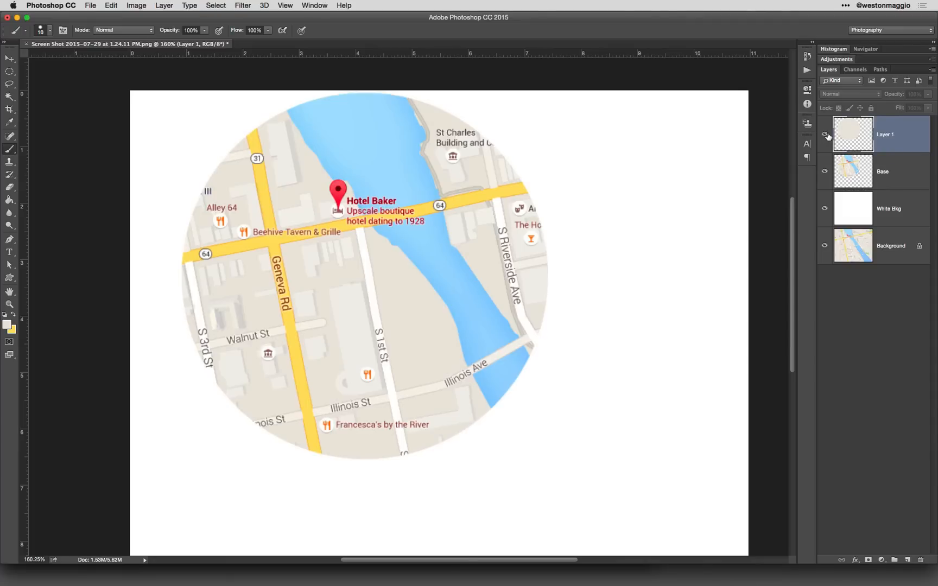
- Check the beige circle on Layer 1 against the map, keep it hidden, and rename the layer "Base Map"
left_click(826, 136)
left_click(825, 136)
double_click(886, 134)
type("Base M")
key("BackSpace")
key("BackSpace")
type("Map")
key("Return")
- Add a new layer above Base Map and sample the main road's yellow as the foreground color
left_click(907, 559)
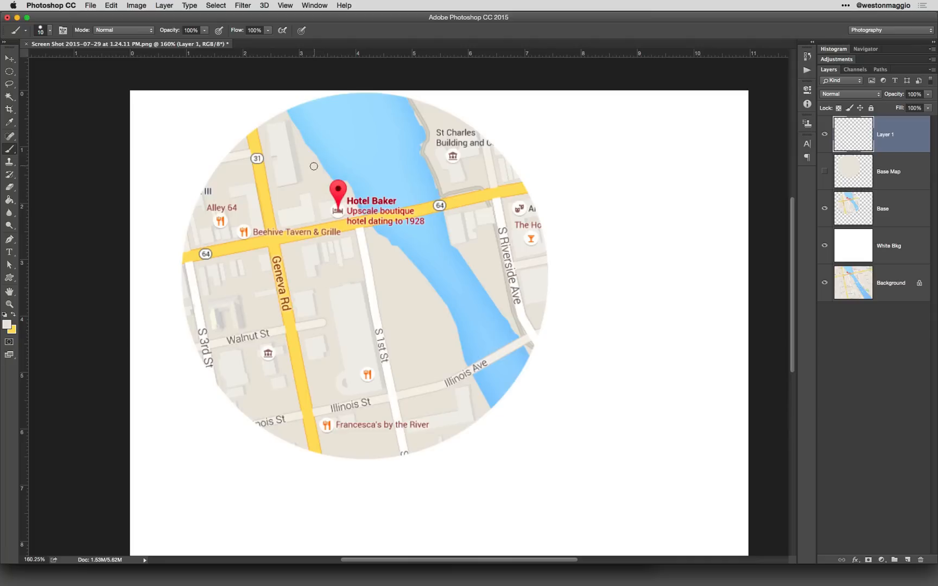
key("d")
key("i")
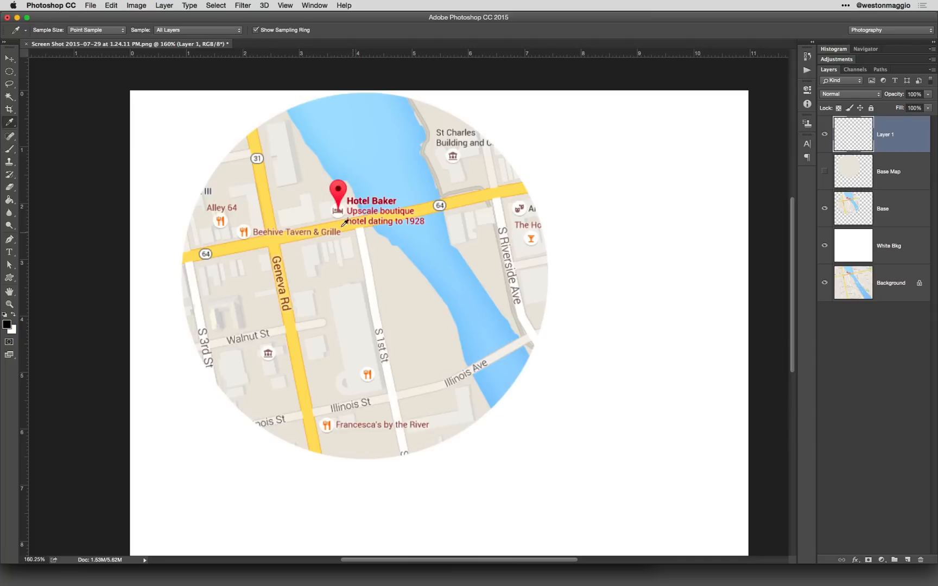
left_click(234, 248)
key("b")
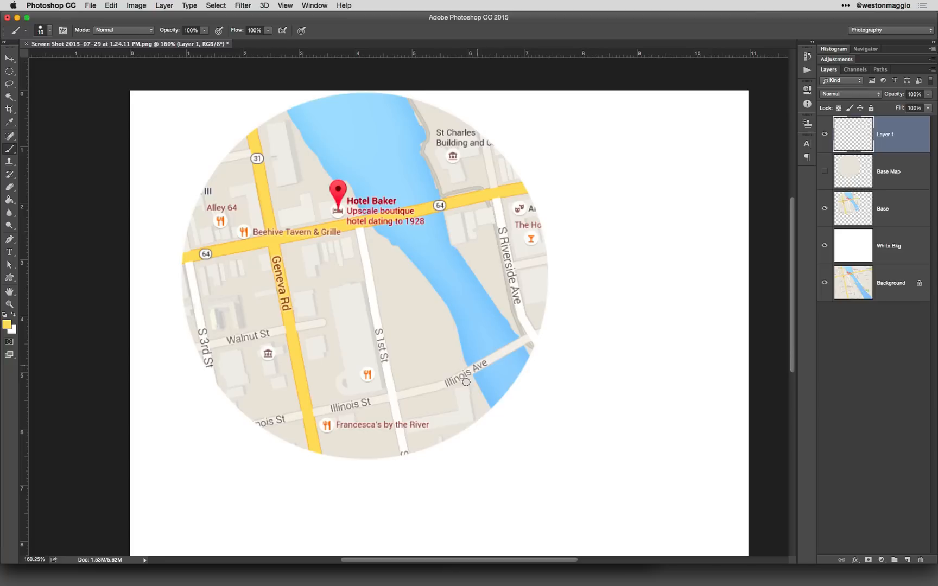
- Load the Base Map circle as a selection and trace Geneva Rd and Route 64 on Layer 1 with a 15 px brush
key("bracketright")
key("bracketright")
key("bracketleft")
left_click(847, 175, "super")
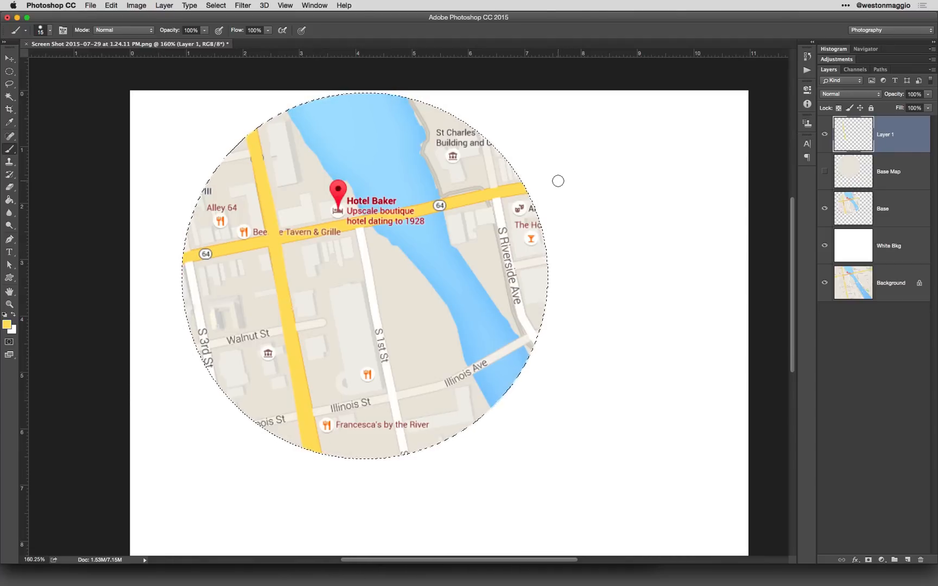
left_click(571, 182, "shift")
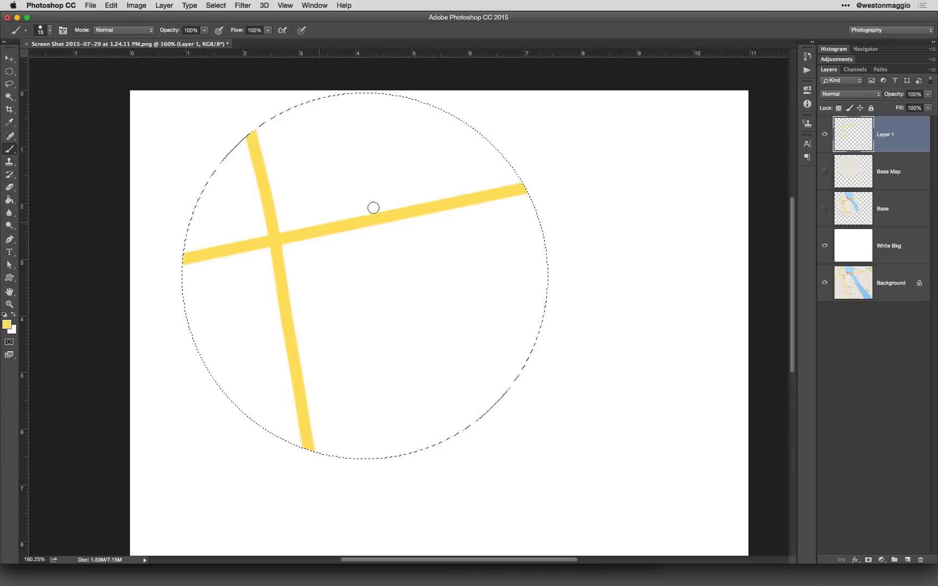
- Preview the traced yellow roads over the Base Map fill, and return to the view of the original map on Base
left_click(824, 173)
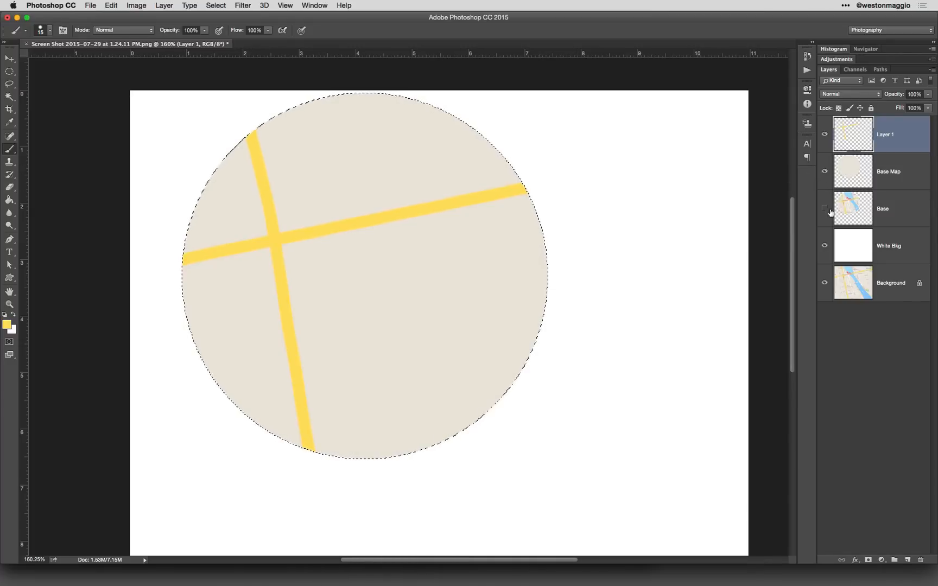
left_click(825, 209)
left_click(823, 210)
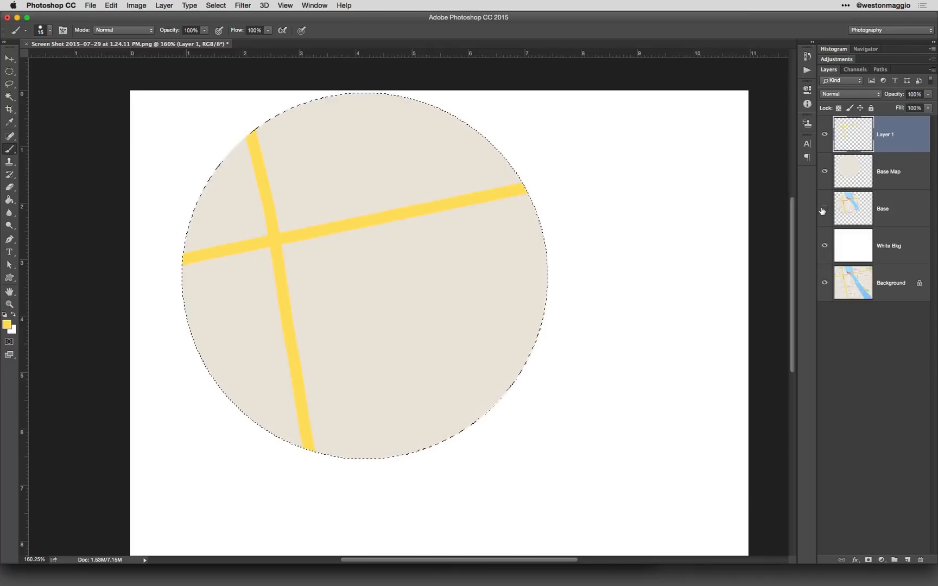
left_click(824, 171)
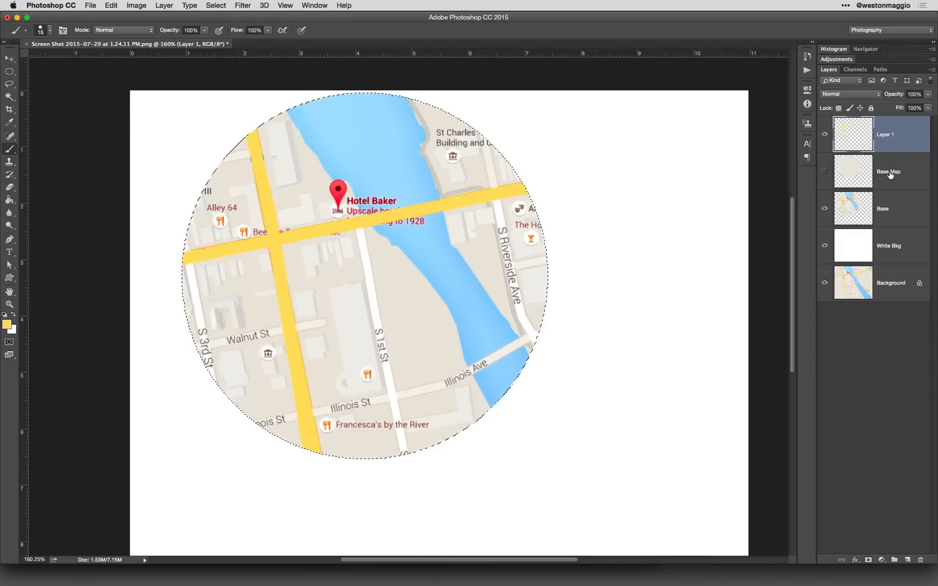
- Rename the yellow roads layer as "Main Road"
double_click(884, 135)
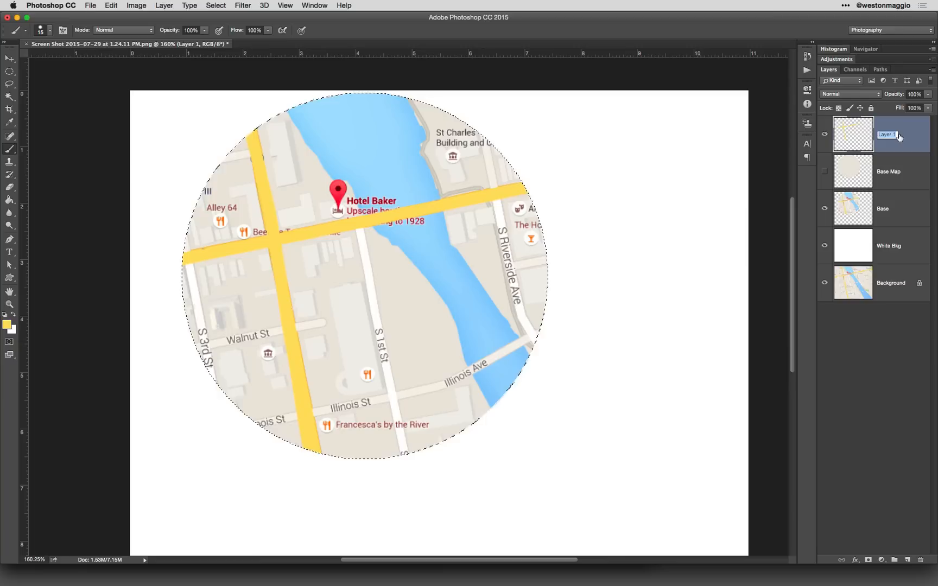
type("Main")
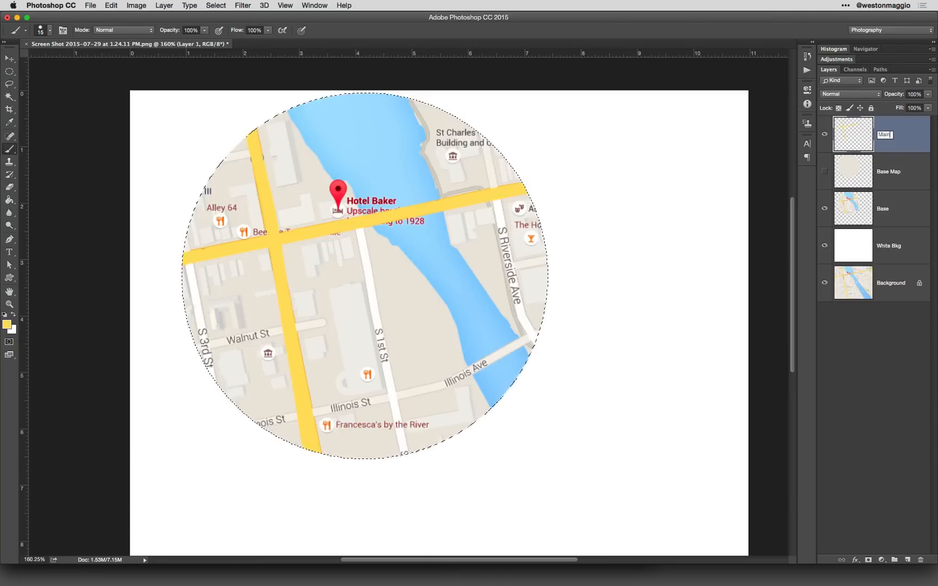
type(" Road")
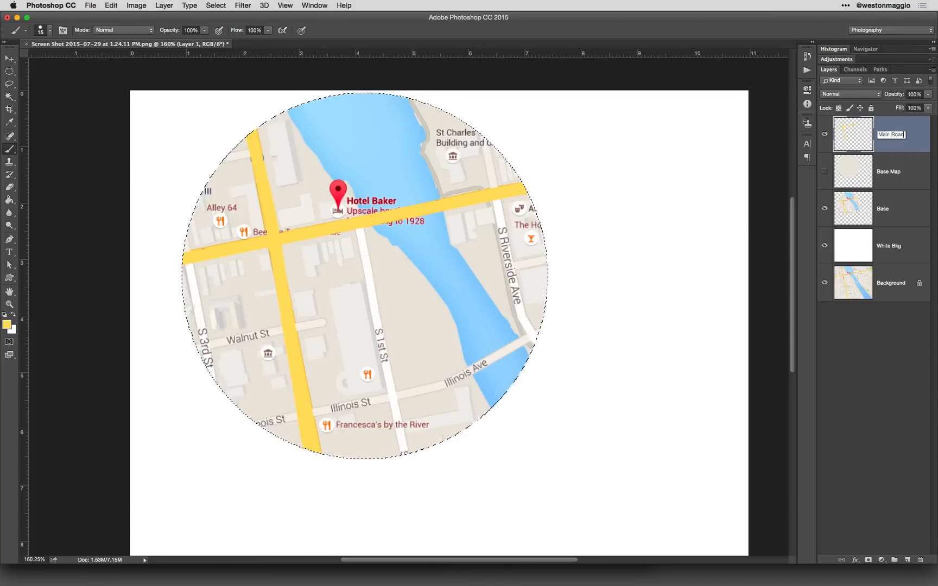
key("Return")
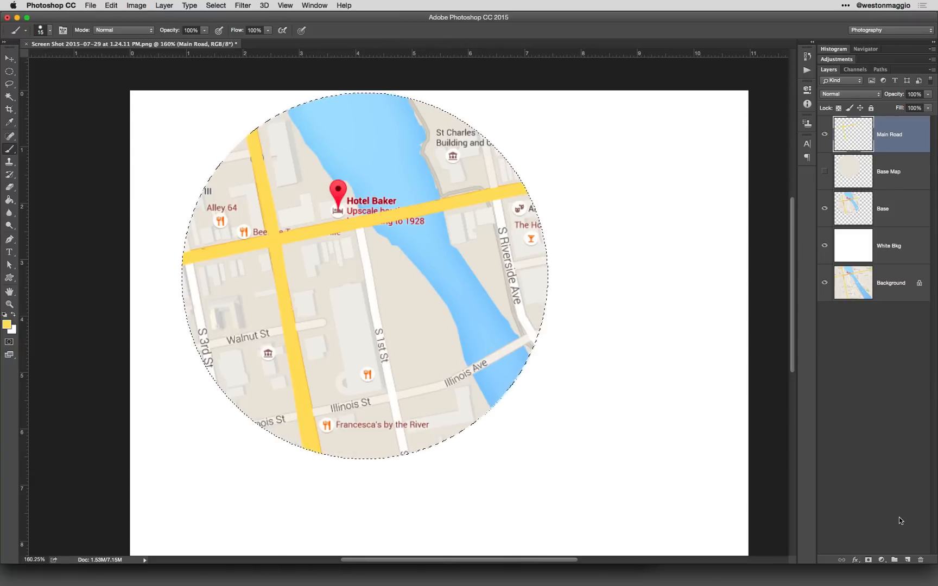
- Add a new layer directly below Main Road and name it "Secondary"
key("super+d")
left_click(907, 560, "super")
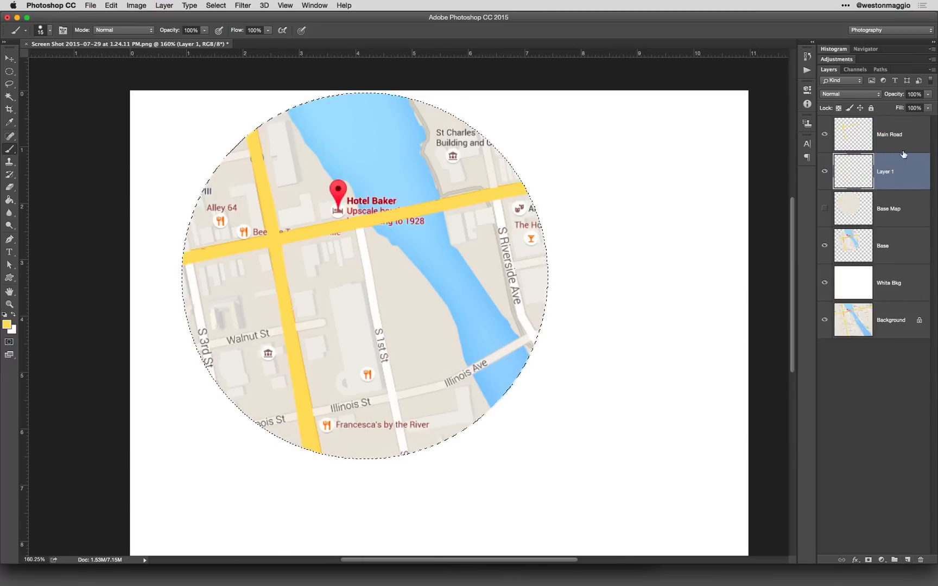
double_click(887, 171)
type("Secondary")
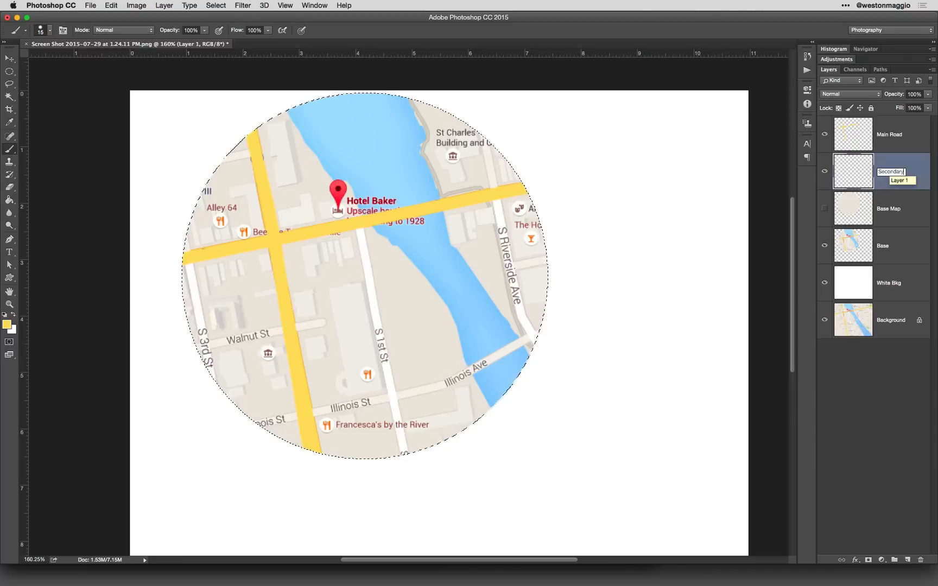
key("Return")
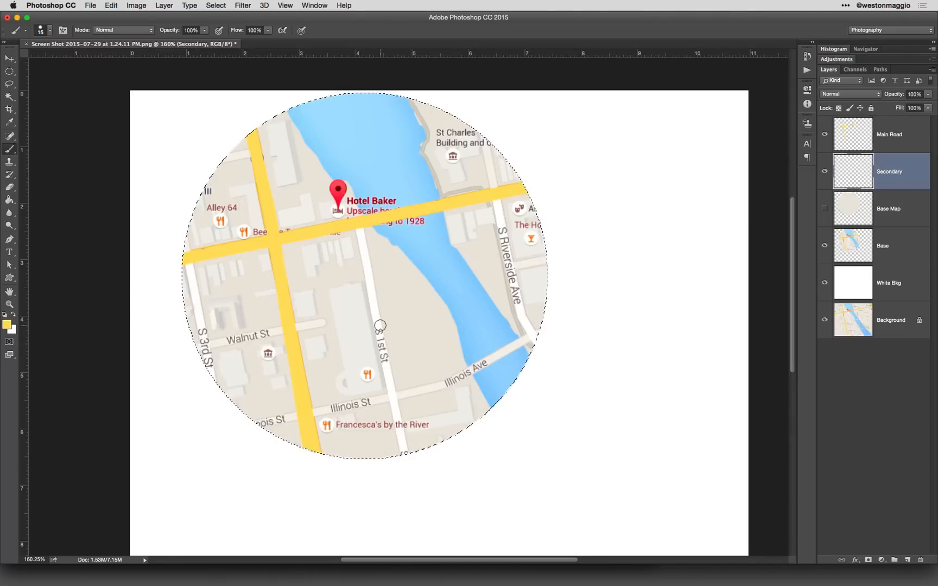
- Sample the map's white street color and trace S 1st St and S Riverside Ave on the Secondary layer with a 10 px brush
key("i")
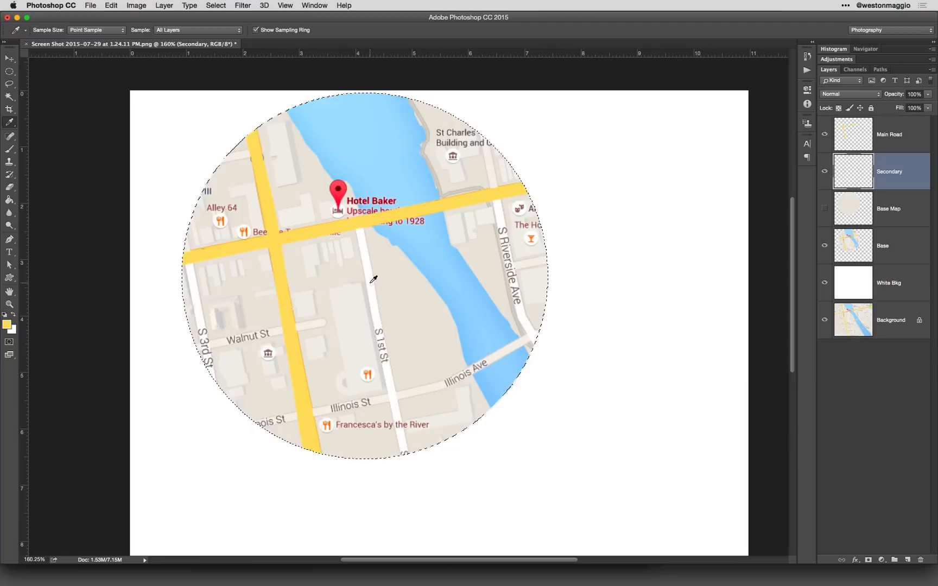
left_click(381, 305)
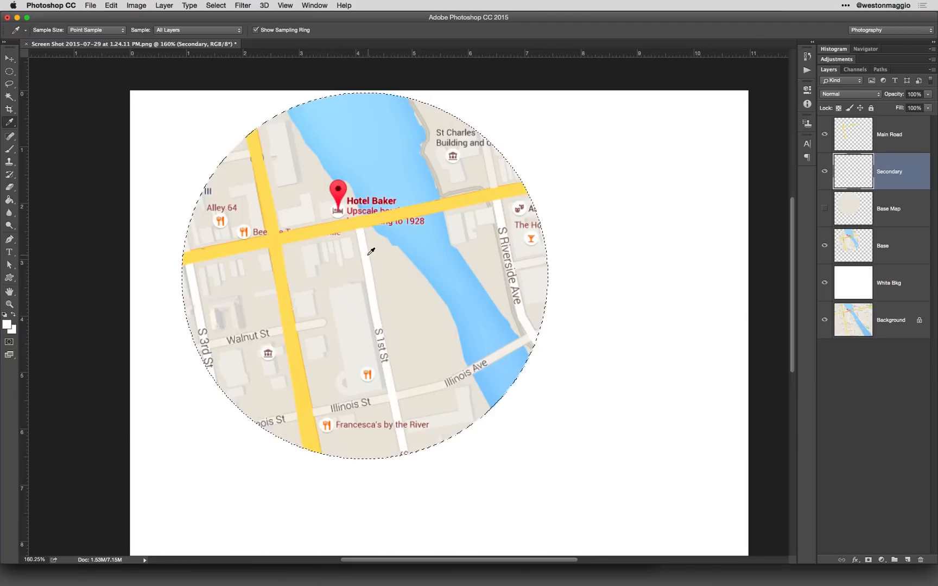
key("b")
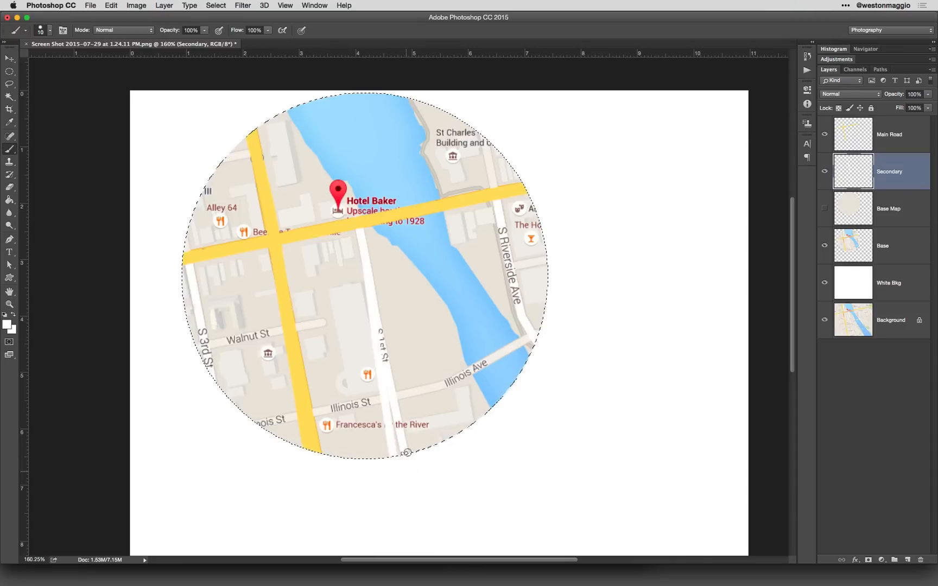
left_click_drag(359, 230, 404, 459)
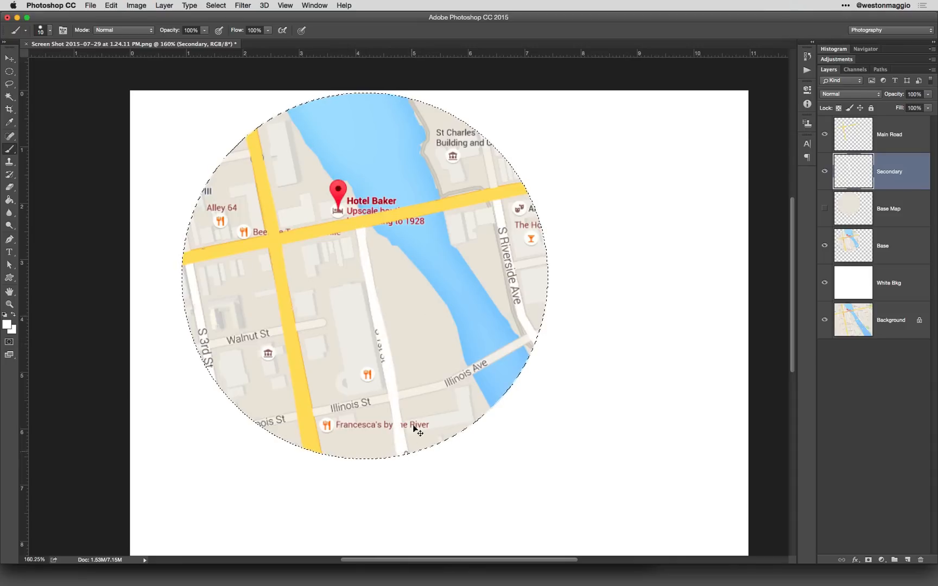
key("super+z")
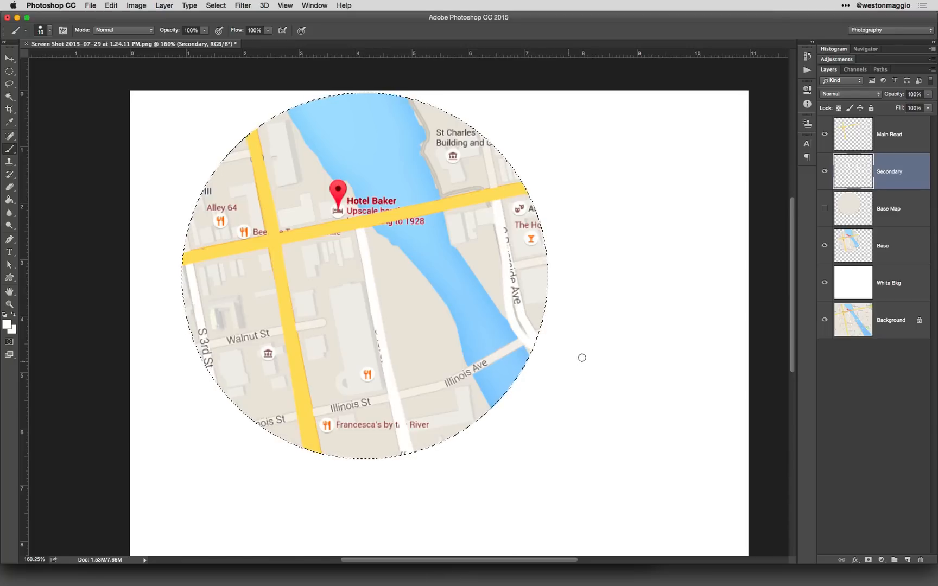
left_click_drag(533, 337, 504, 217)
key("super+z")
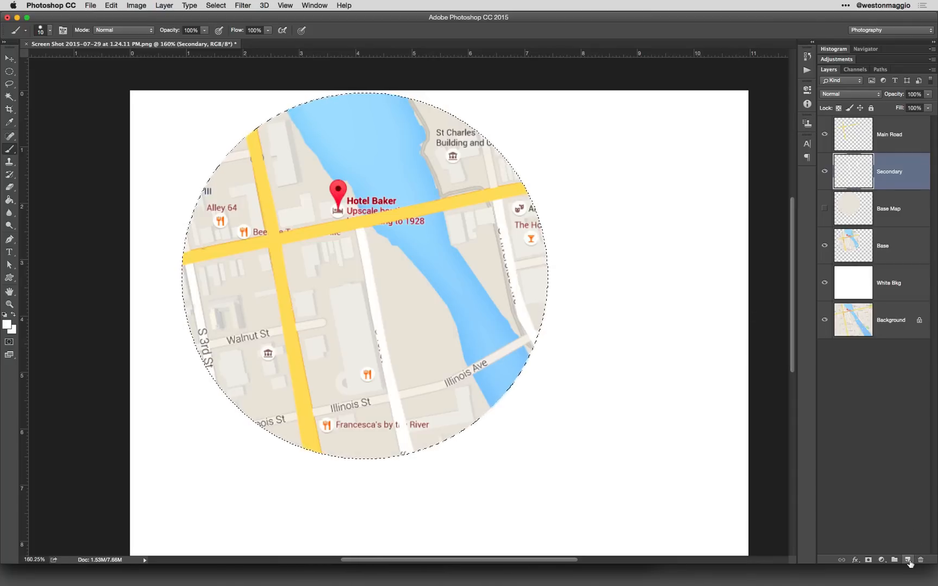
- Add a new layer directly below Secondary and name it "Sidestreet"
left_click(907, 560)
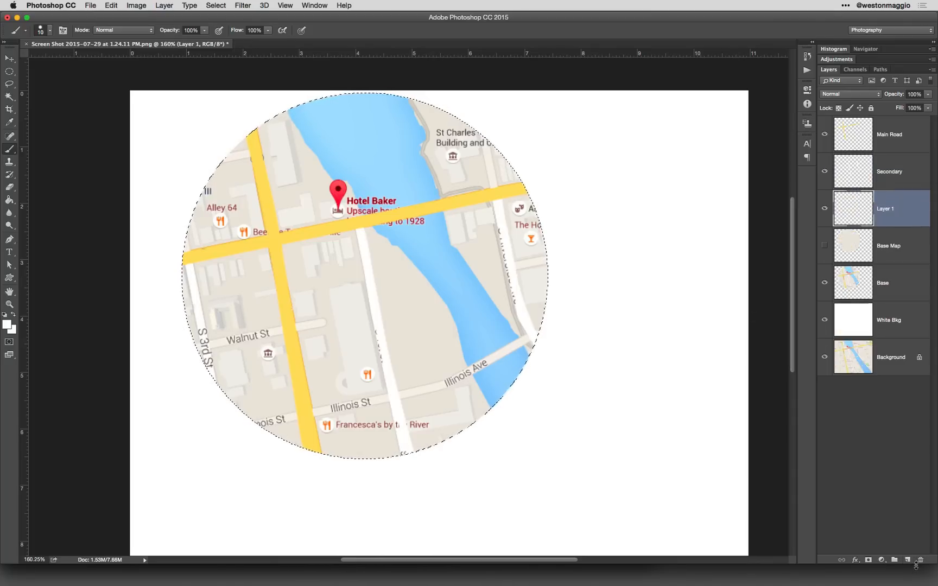
double_click(888, 208)
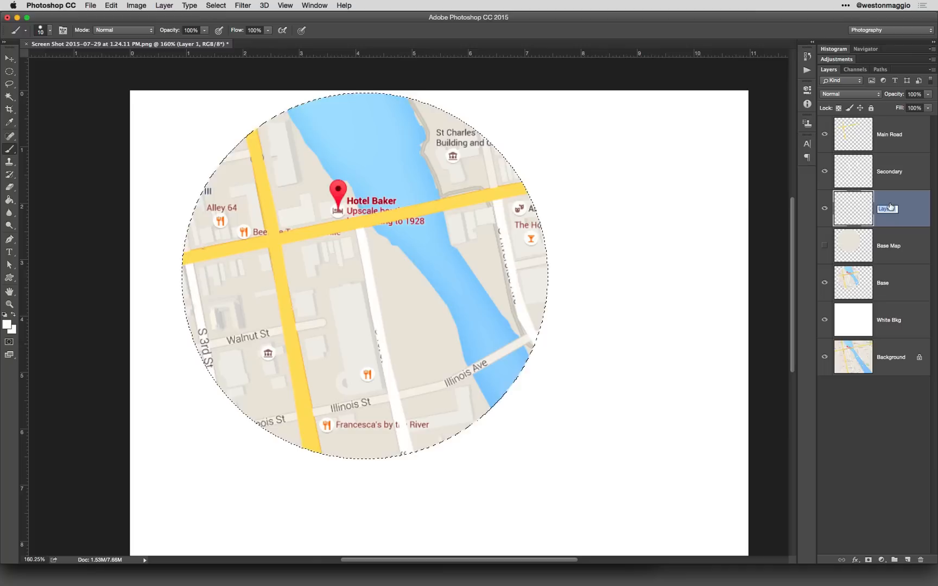
type("Sid")
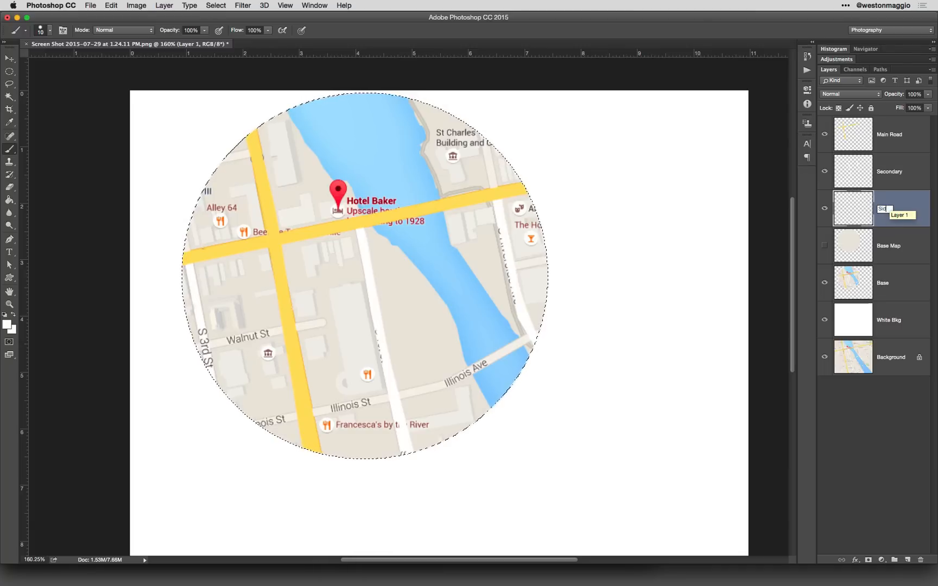
type("estreet")
key("Return")
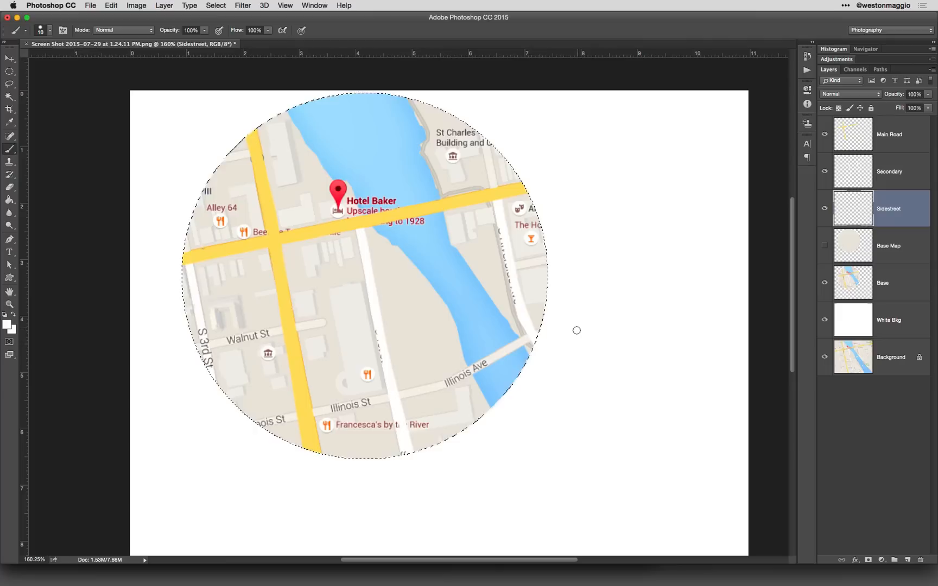
- Sample the off-white color of Illinois Ave, trace Illinois St and Illinois Ave on the Sidestreet layer, and preview them over Base Map
key("i")
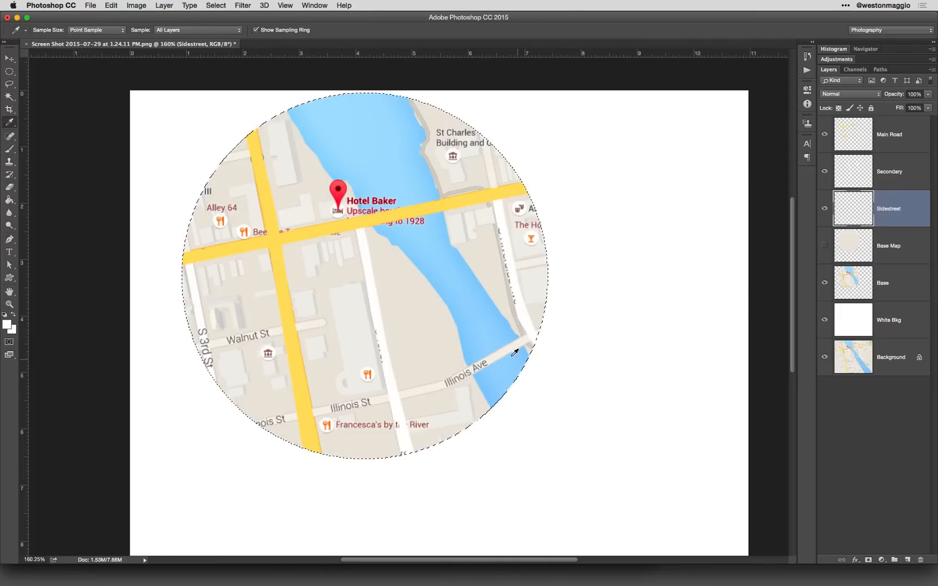
left_click(511, 345)
key("b")
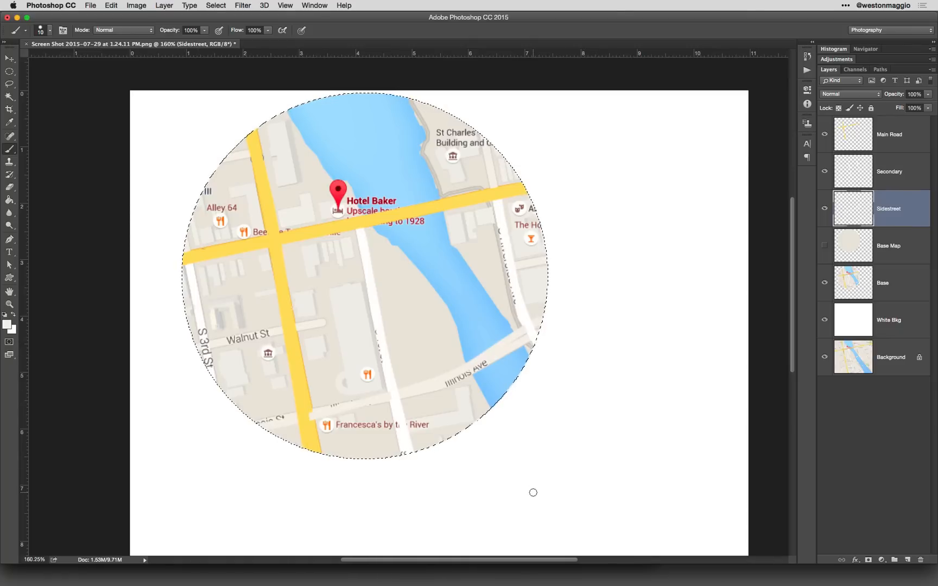
left_click(824, 246)
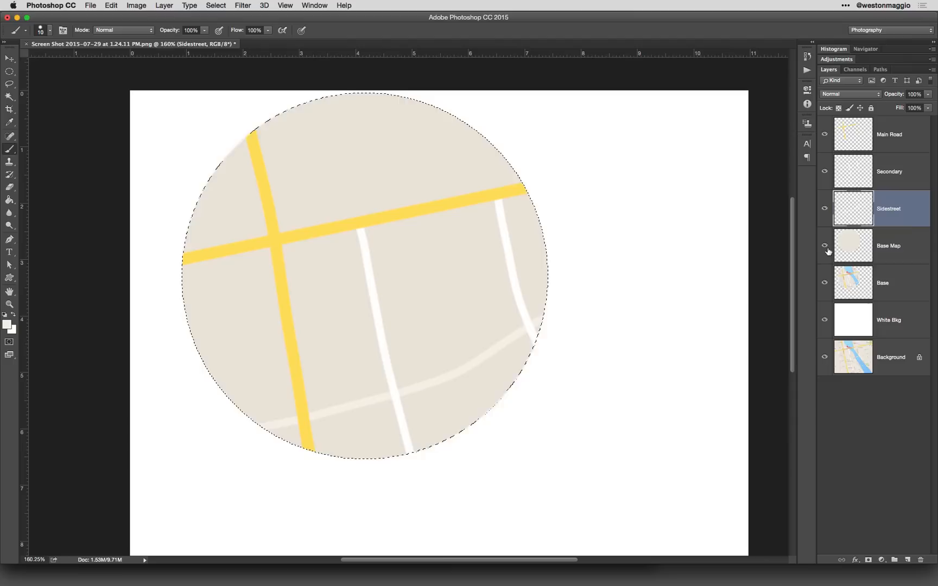
left_click(825, 247)
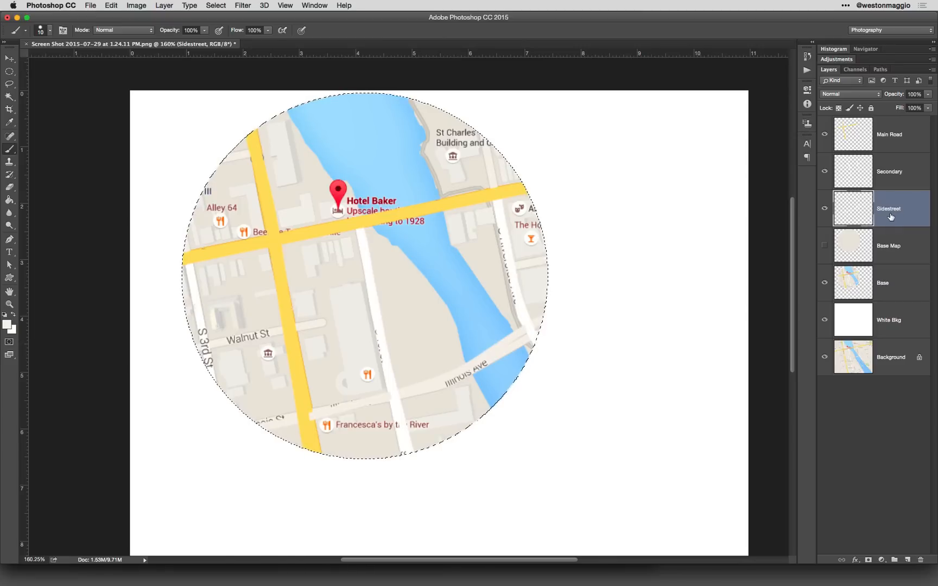
- Add a new layer between Sidestreet and Base Map and name it "River"
left_click(907, 560)
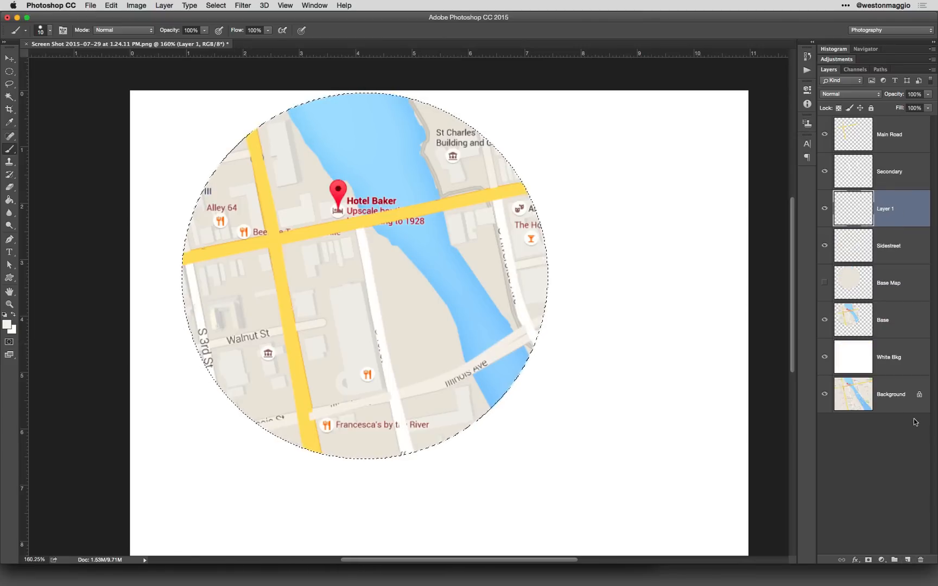
left_click_drag(905, 205, 906, 271)
double_click(884, 247)
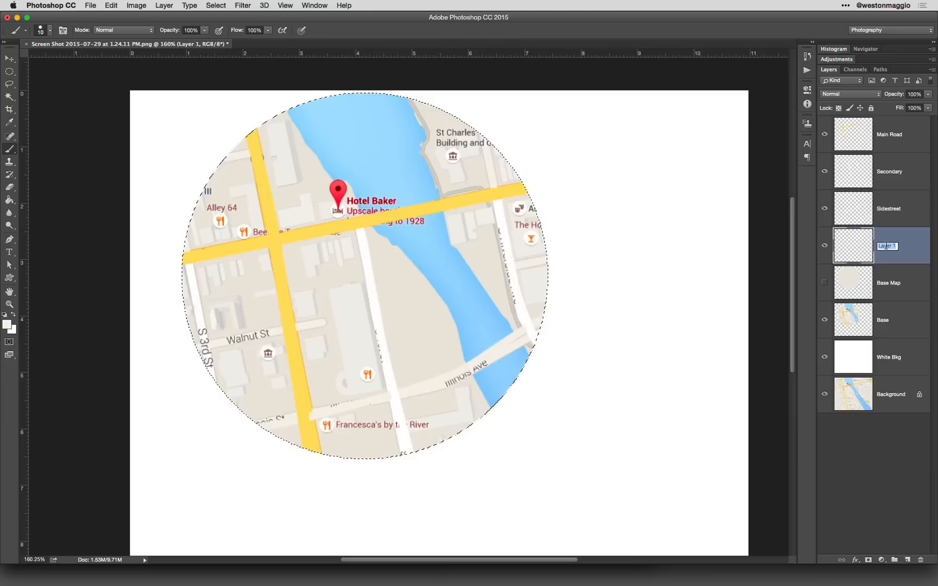
type("River")
key("Return")
- Sample the map's river blue, trace the river on the River layer with a 20 px brush, and fill the remaining gaps with Base hidden
key("i")
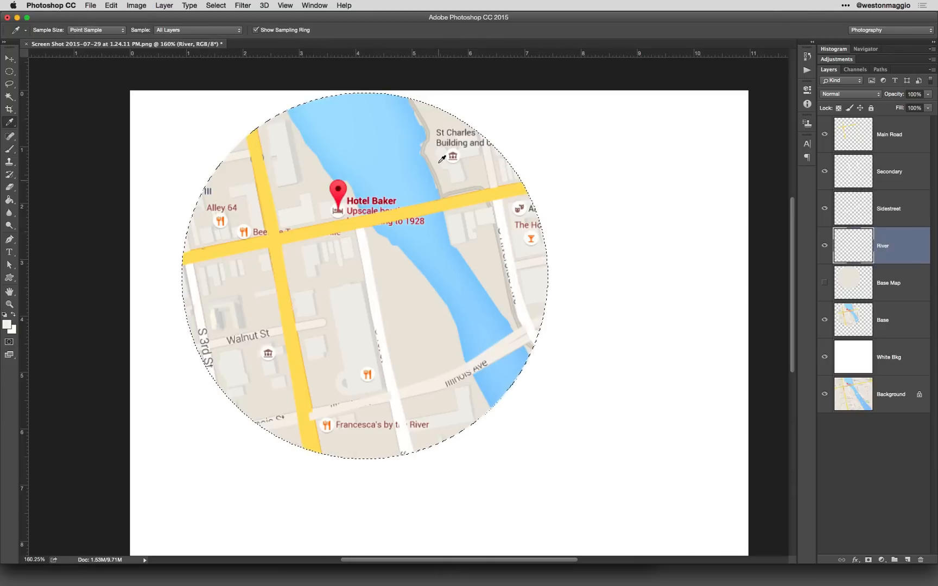
left_click(383, 140)
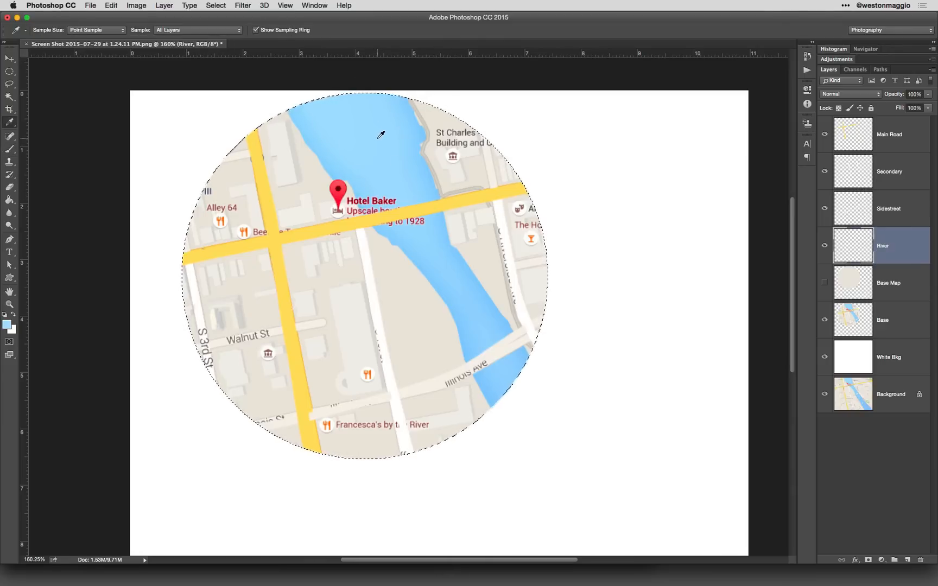
key("b")
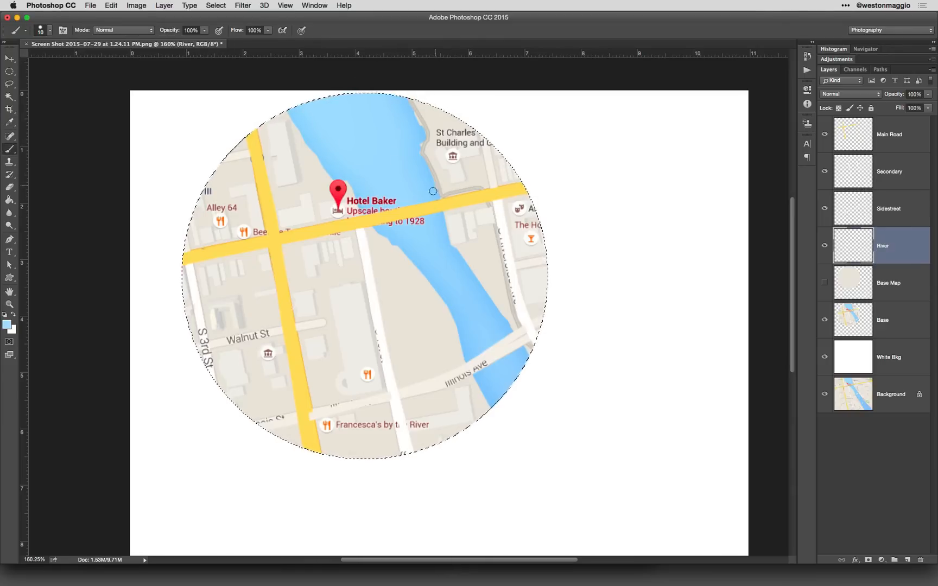
key("bracketright")
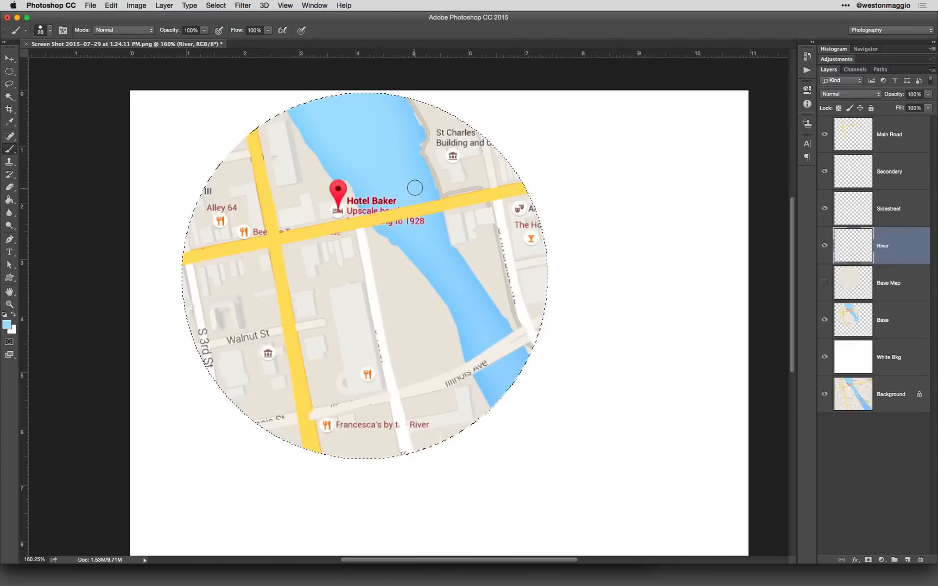
mouse_move(285, 103)
left_mouse_down()
mouse_move(312, 145)
mouse_move(440, 282)
mouse_move(501, 419)
left_mouse_up()
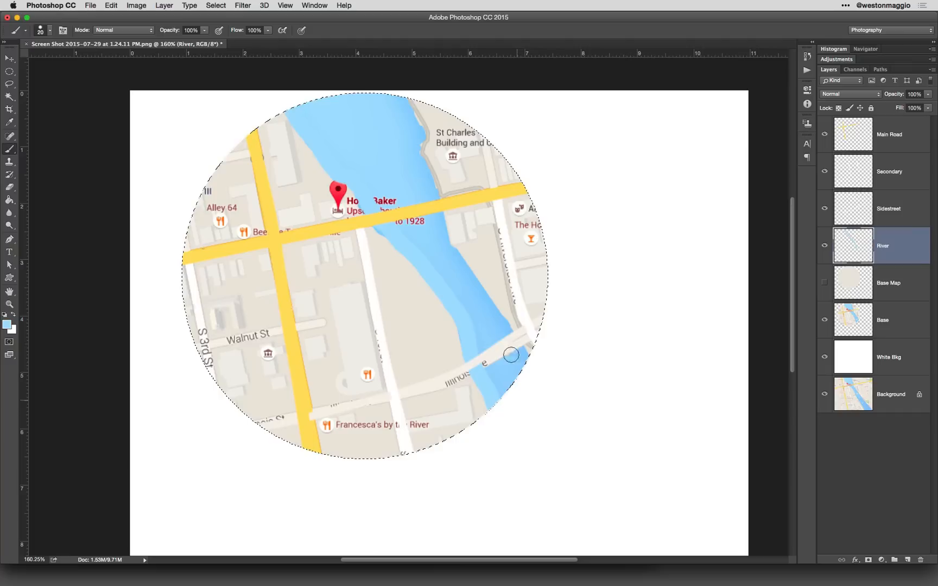
mouse_move(417, 136)
left_mouse_down()
mouse_move(446, 240)
mouse_move(523, 364)
mouse_move(458, 283)
mouse_move(462, 268)
mouse_move(538, 379)
mouse_move(447, 248)
mouse_move(509, 331)
mouse_move(497, 344)
mouse_move(473, 318)
left_mouse_up()
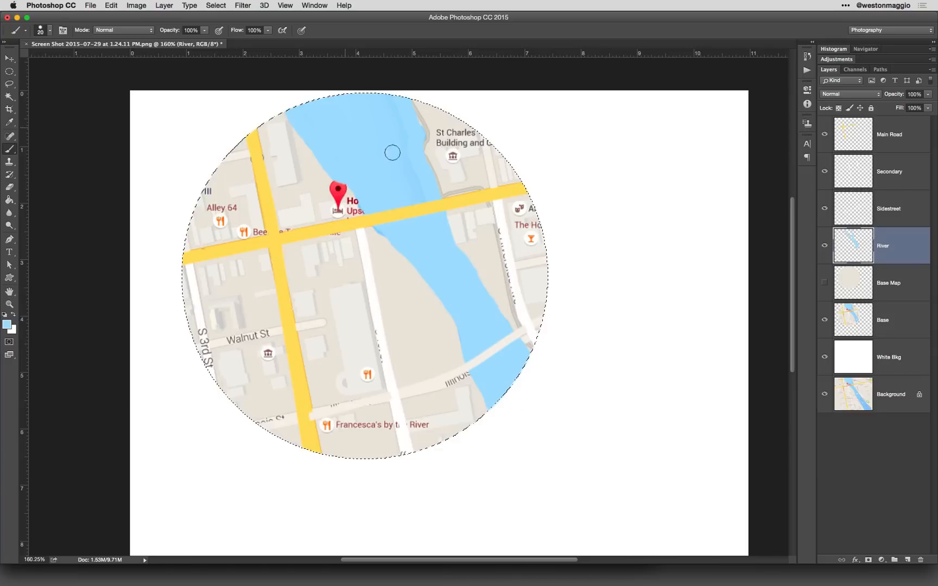
left_click(824, 320)
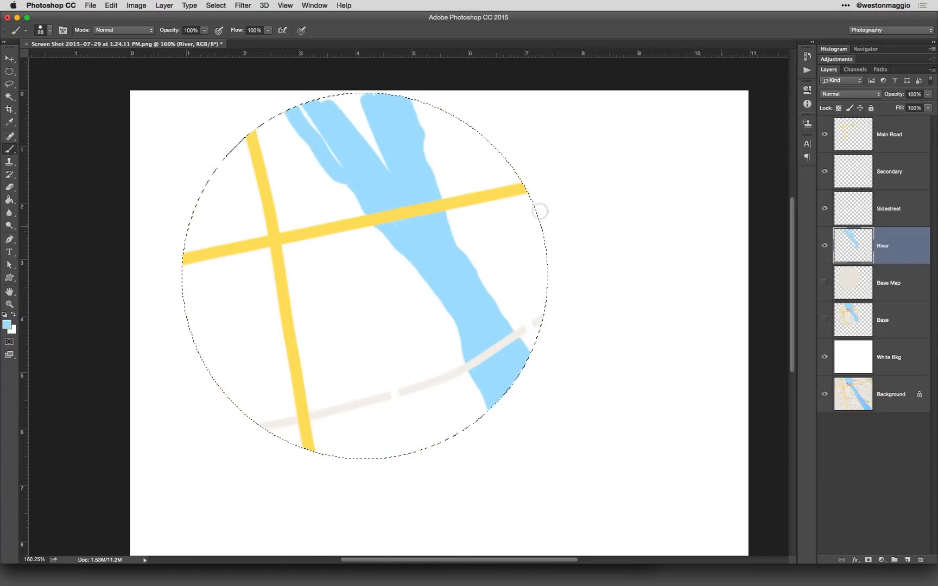
mouse_move(292, 91)
left_mouse_down()
mouse_move(310, 124)
mouse_move(350, 99)
mouse_move(377, 115)
mouse_move(361, 122)
mouse_move(408, 193)
left_mouse_up()
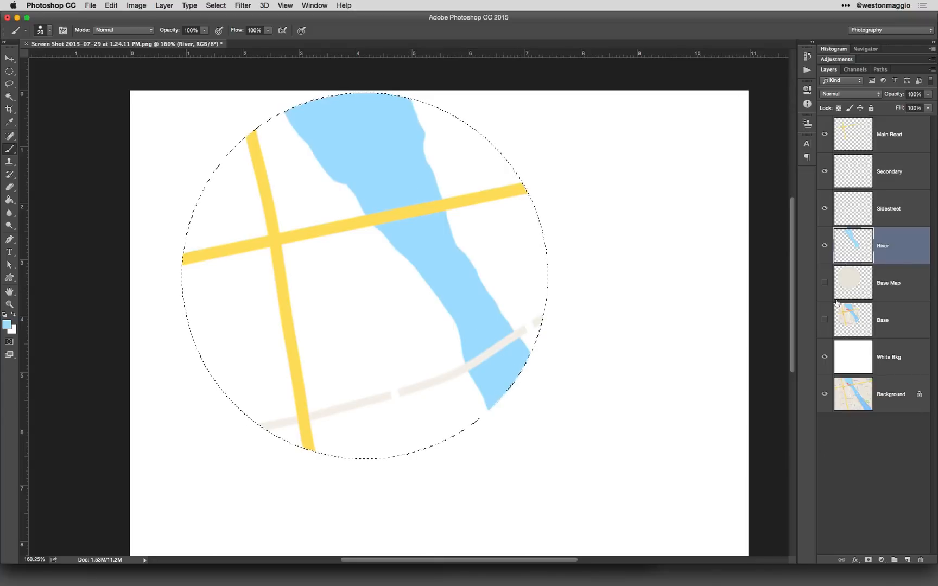
- Clear the circular selection and compare the painted map with the original Base screenshot by toggling Base Map's visibility
left_click(824, 283)
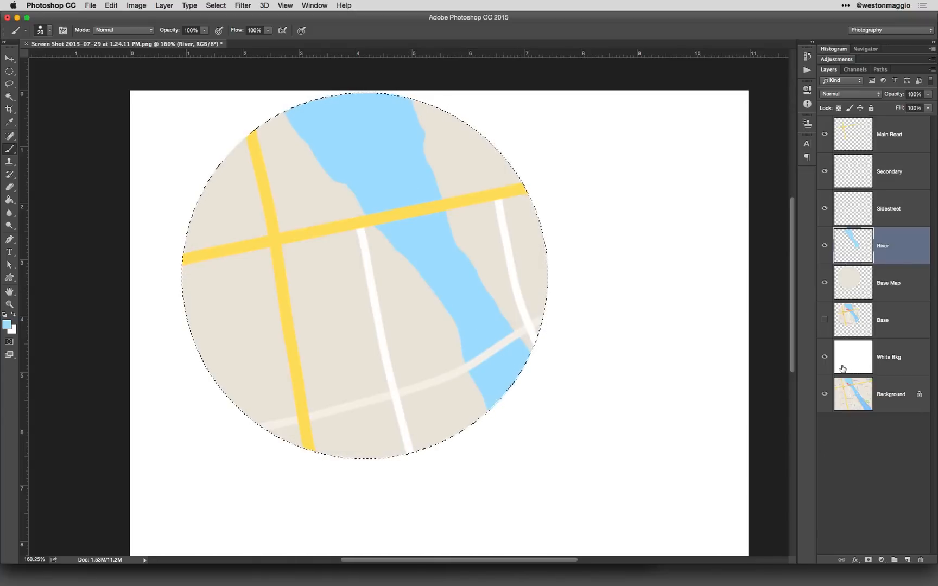
key("super+d")
left_click(826, 290)
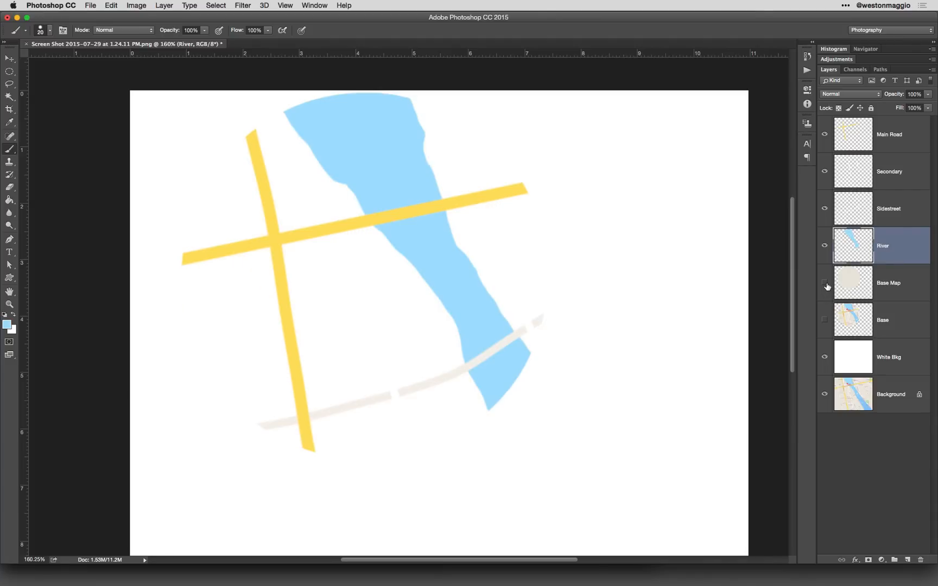
left_click(825, 283)
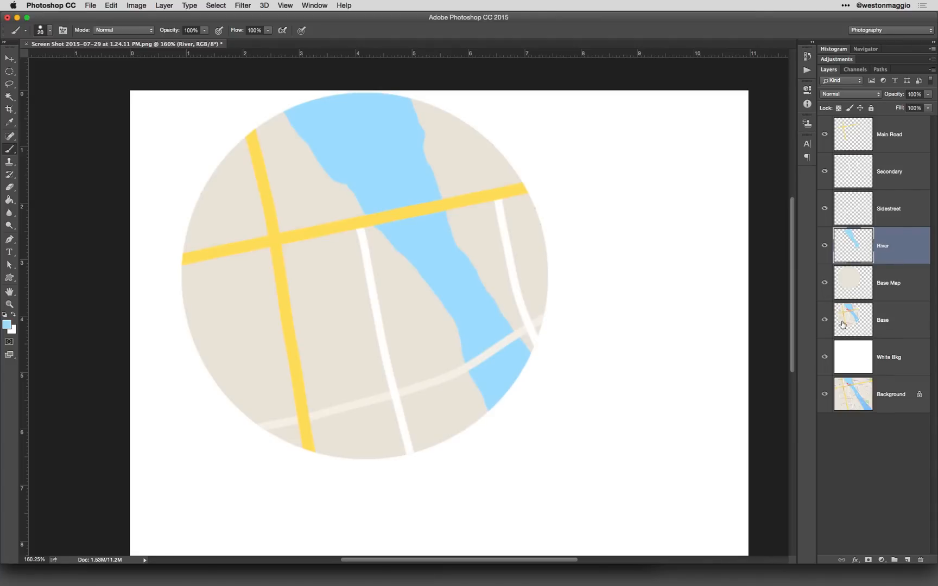
left_click(824, 283)
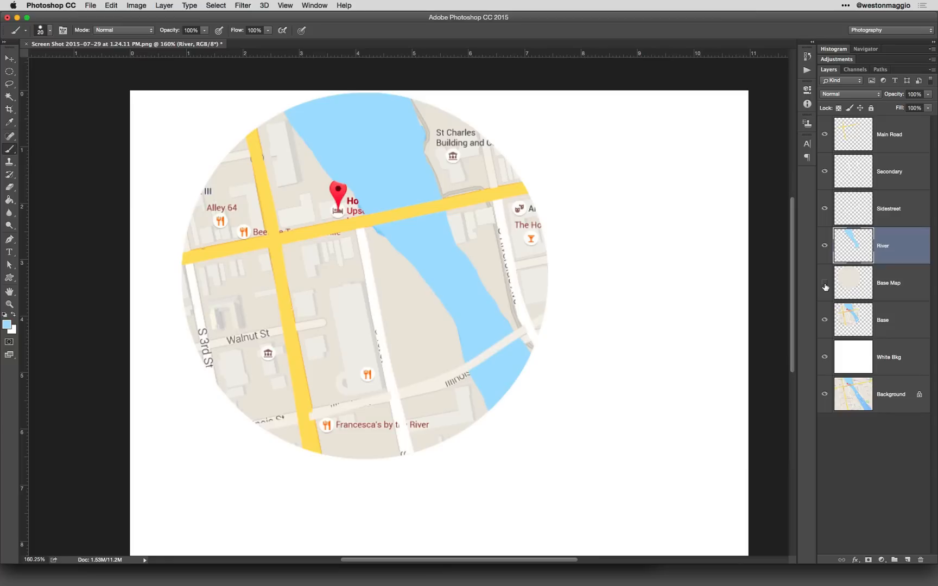
left_click(825, 283)
left_click(825, 283)
left_click(825, 283)
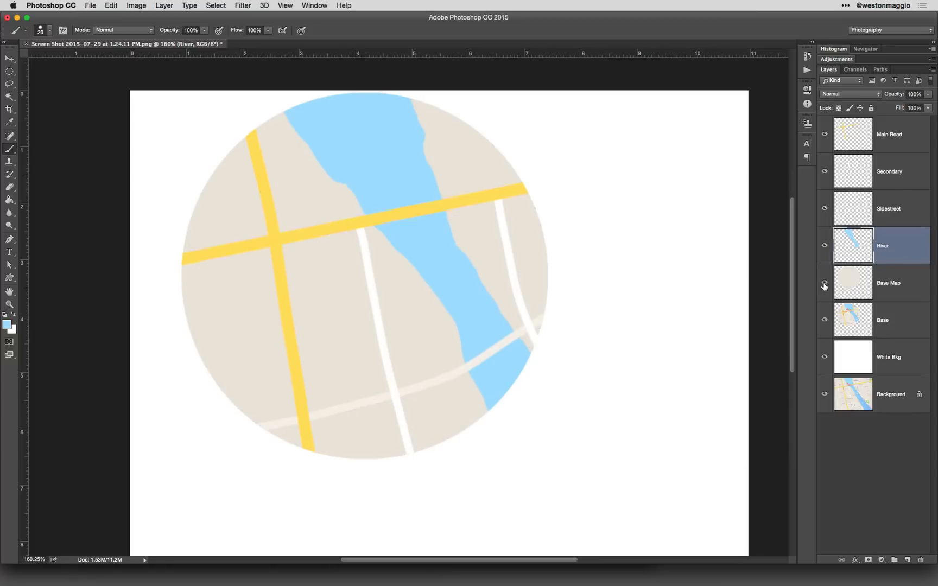
- Set the foreground color to the darker blue 8bb7e2
left_click(6, 325)
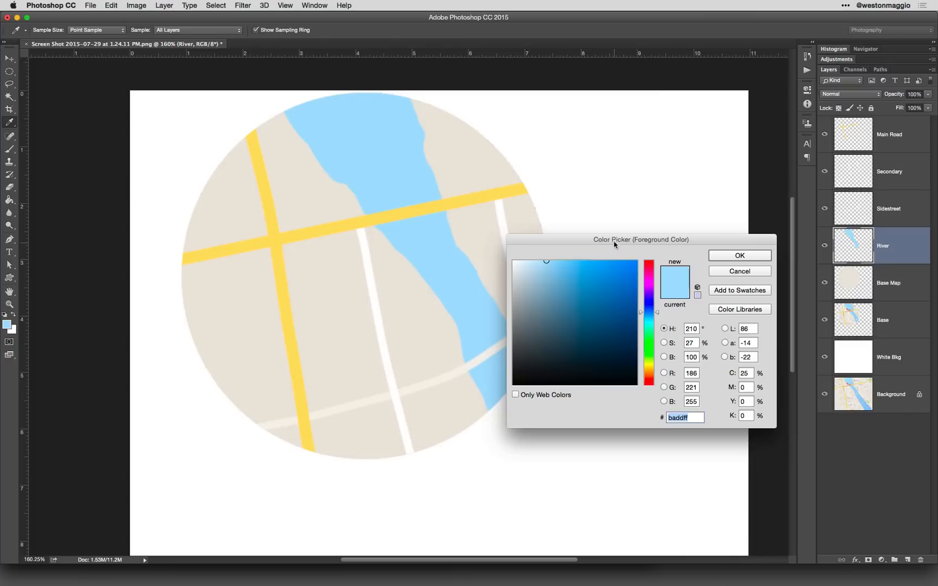
left_click_drag(614, 244, 603, 269)
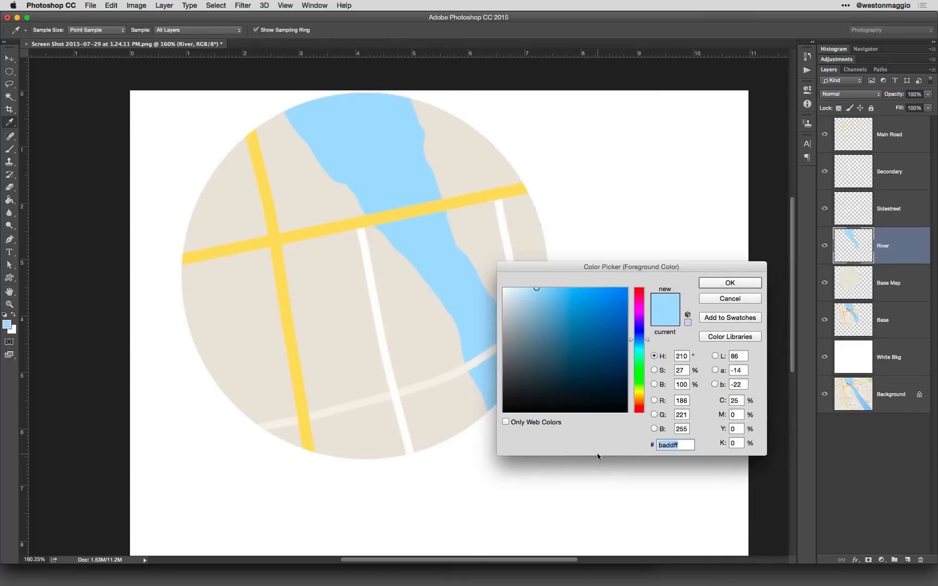
left_click(551, 303)
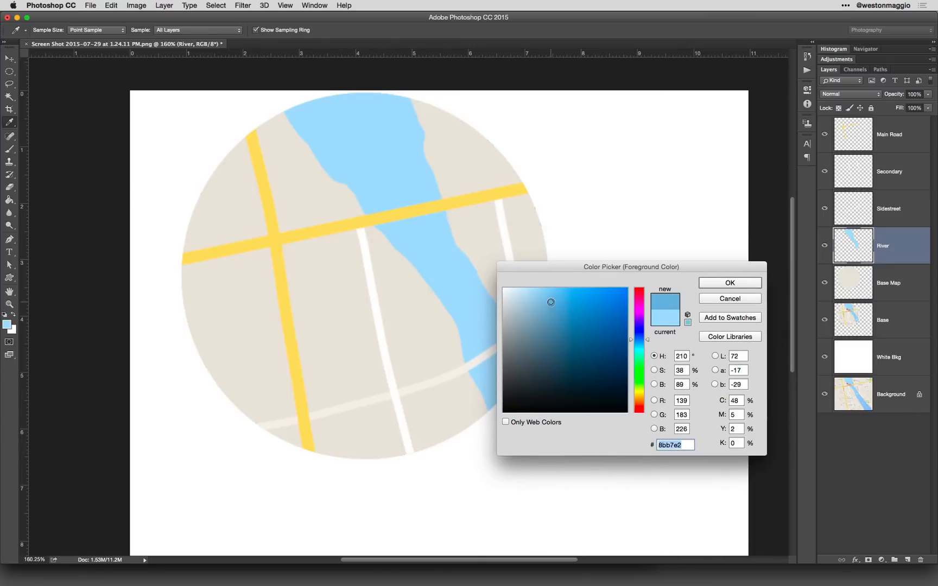
left_click(730, 282)
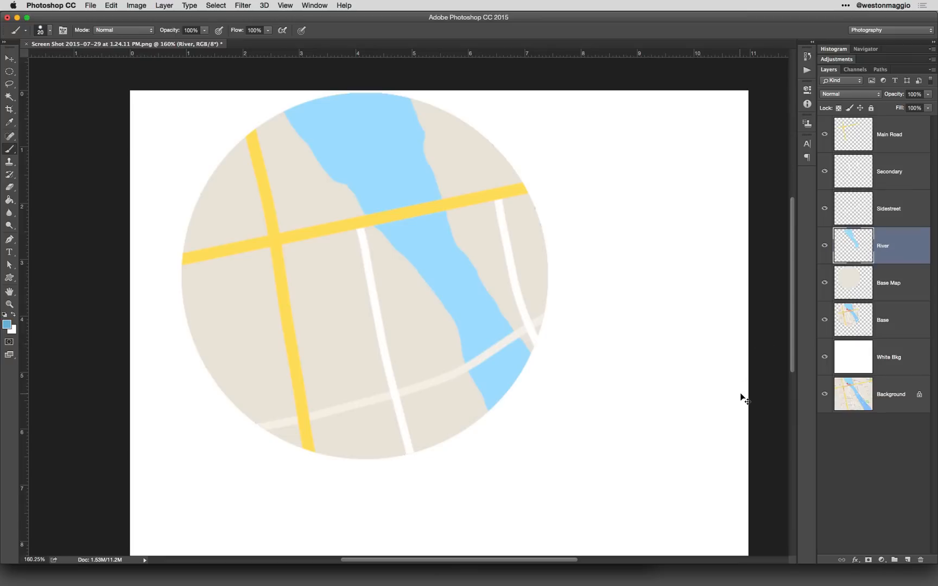
- Load the River layer's outline as a selection, choose a soft round brush with 0% hardness, and undo the test scribble
left_click(844, 245, "super")
key("F5")
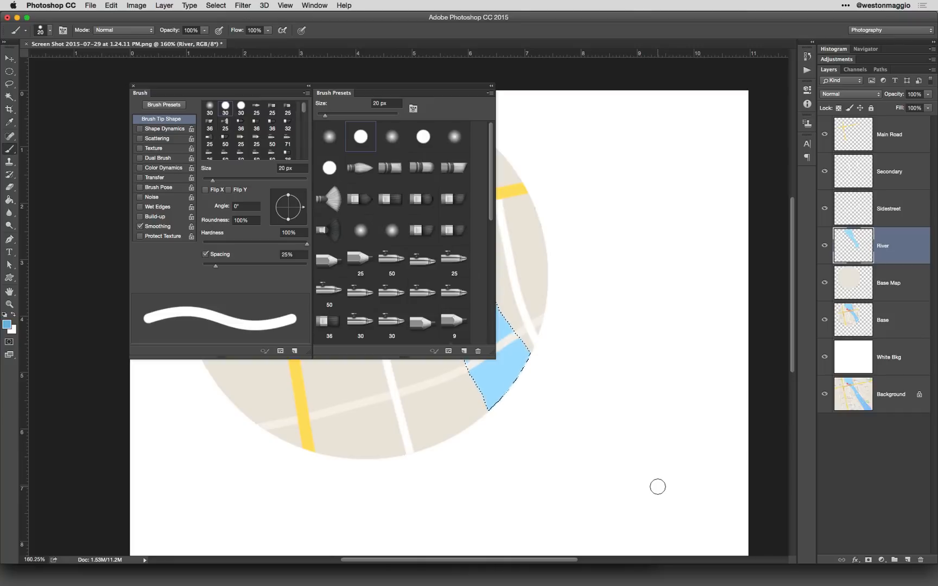
left_click(329, 138)
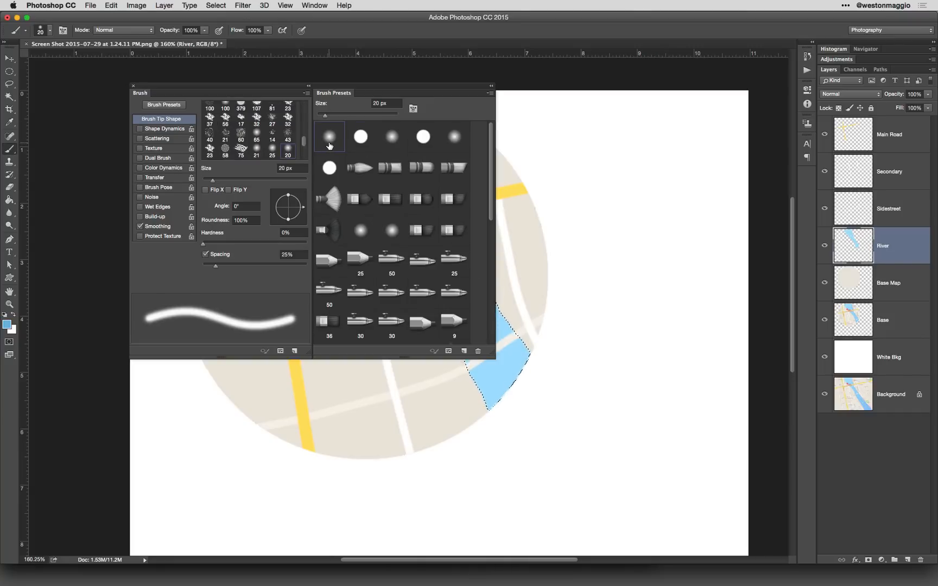
key("F5")
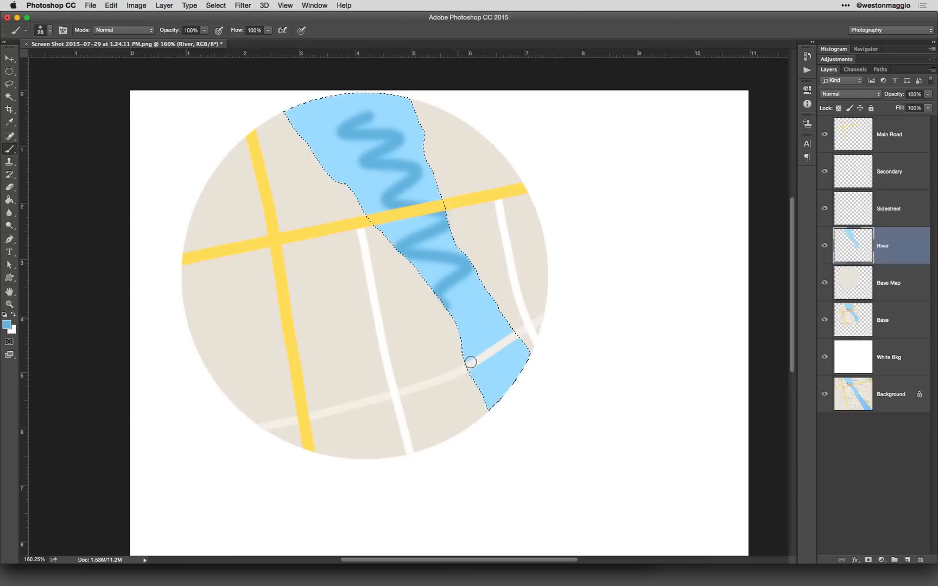
key("super+z")
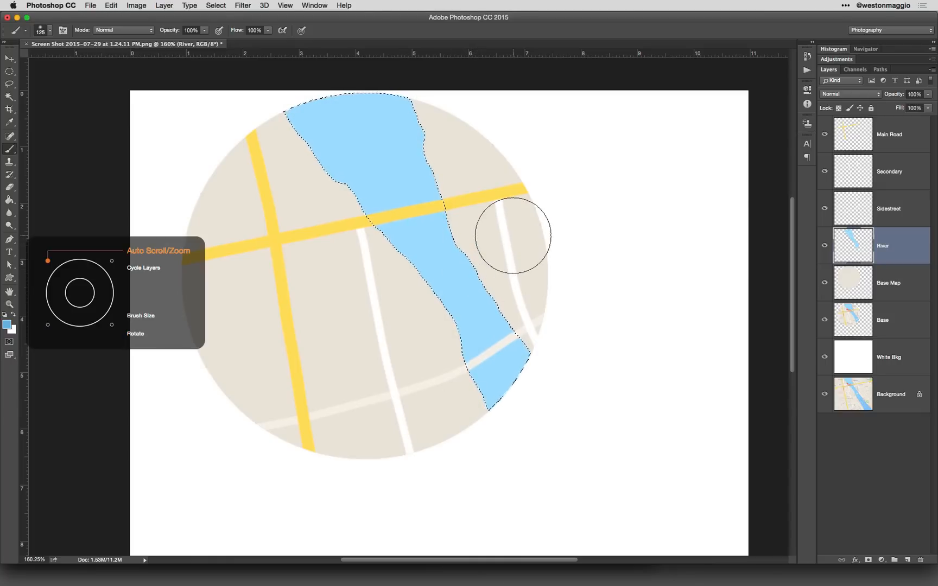
- Shade both river banks inside the selection with the soft brush at 80 px, and deselect
key("bracketleft")
key("bracketleft")
key("bracketleft")
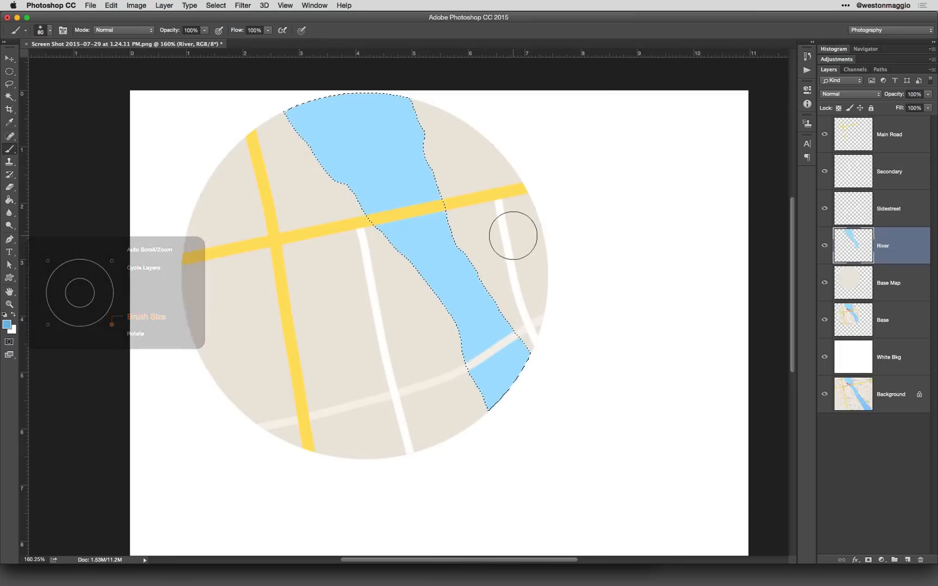
left_click_drag(430, 94, 543, 350)
mouse_move(280, 130)
left_mouse_down()
mouse_move(402, 289)
mouse_move(494, 483)
left_mouse_up()
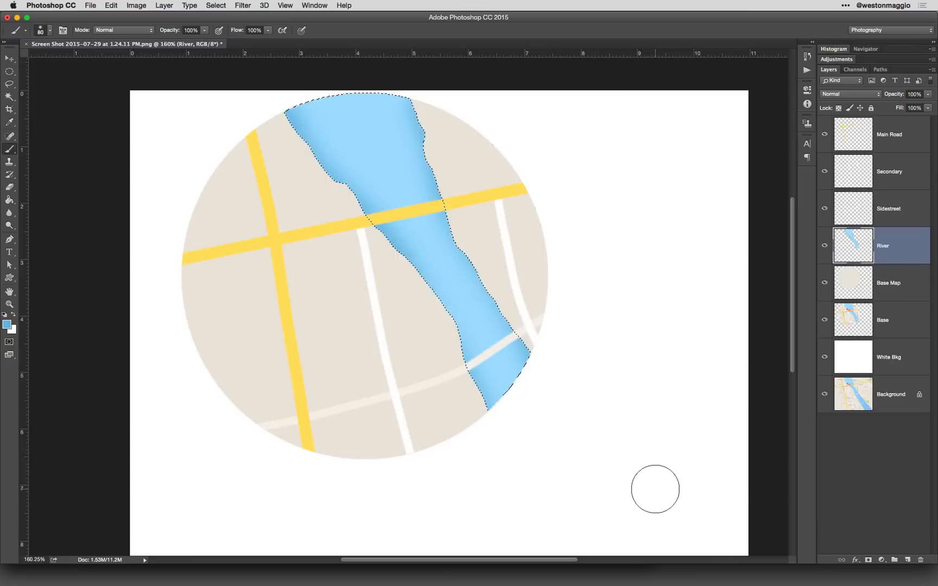
key("super+d")
- Outline the yellow roads on the Main Road layer with a 1 px orange stroke placed inside their selection, and deselect
left_click(849, 129)
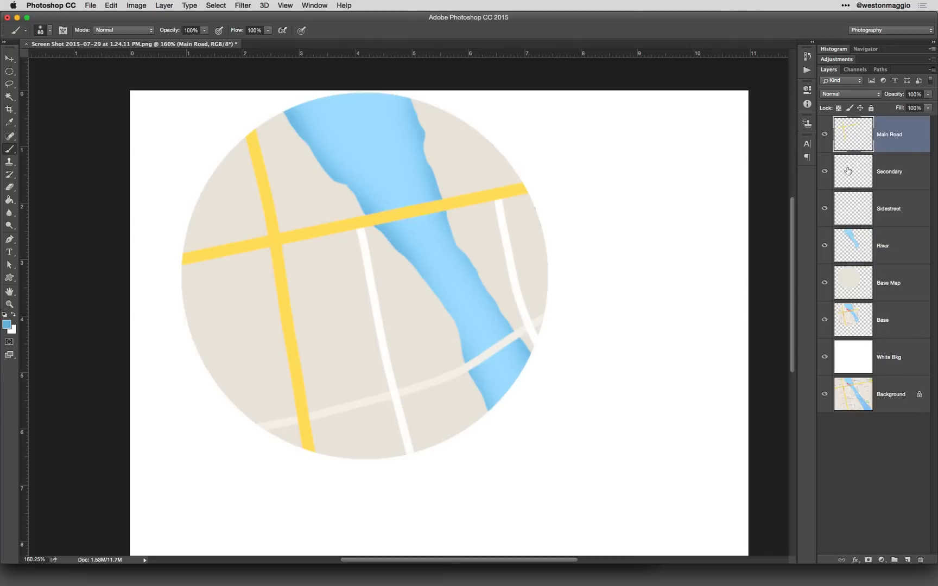
left_click(856, 133, "super")
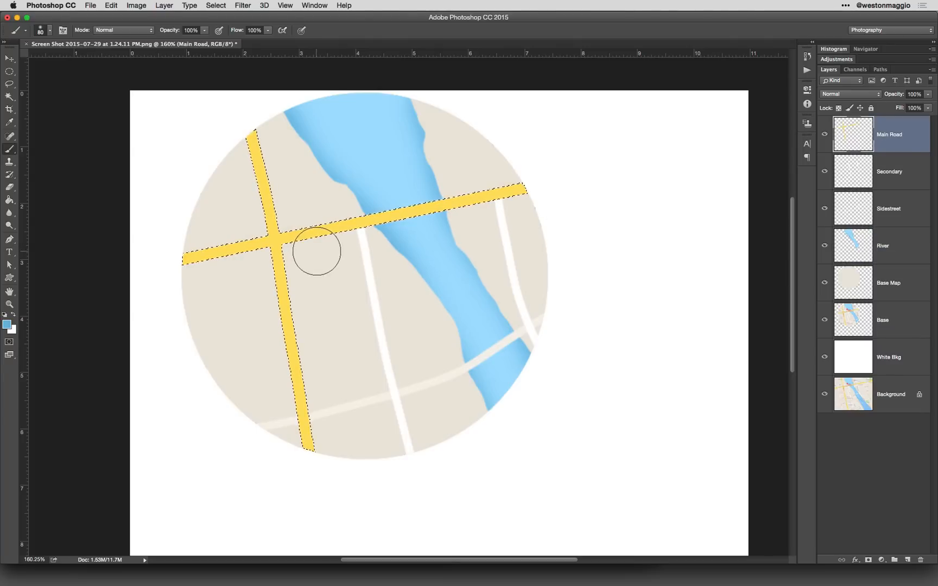
left_click(111, 5)
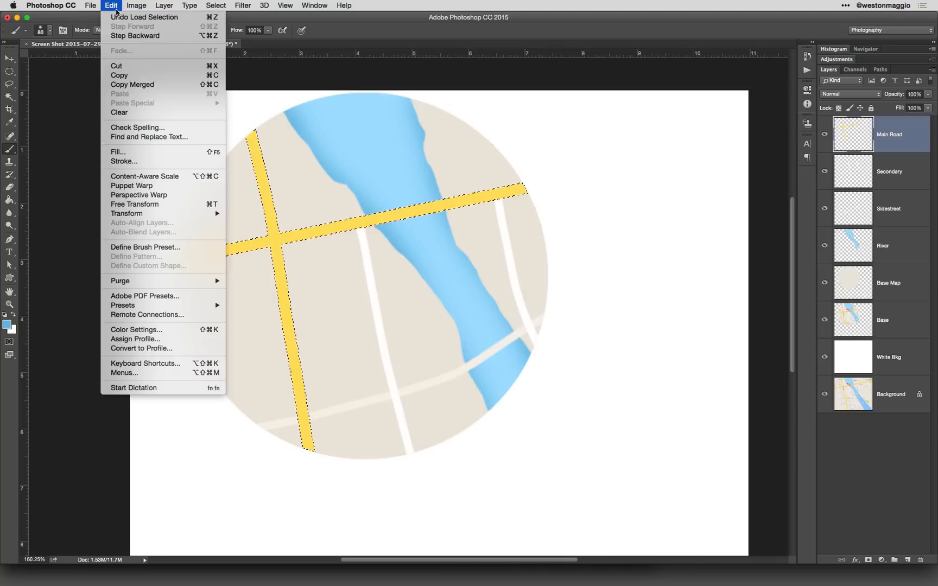
left_click(124, 161)
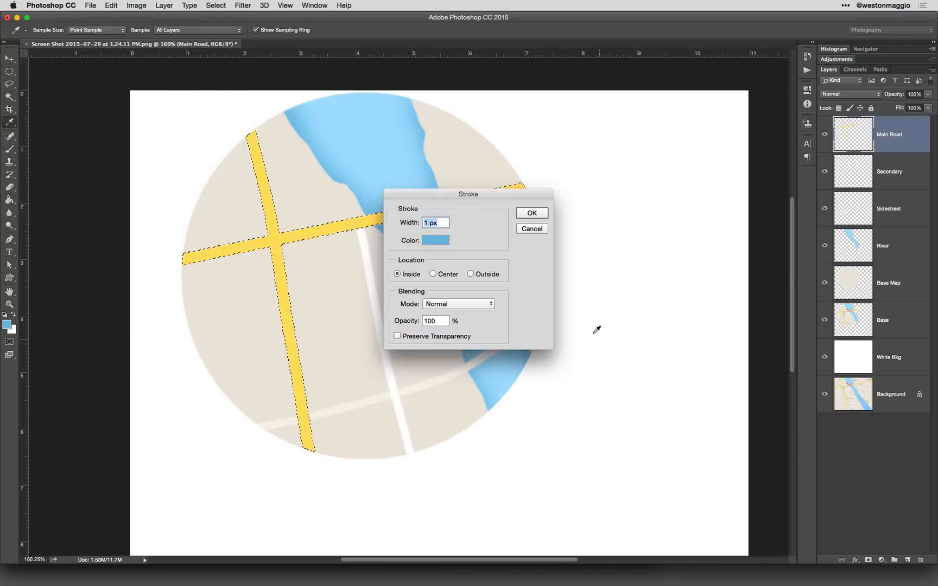
left_click(437, 244)
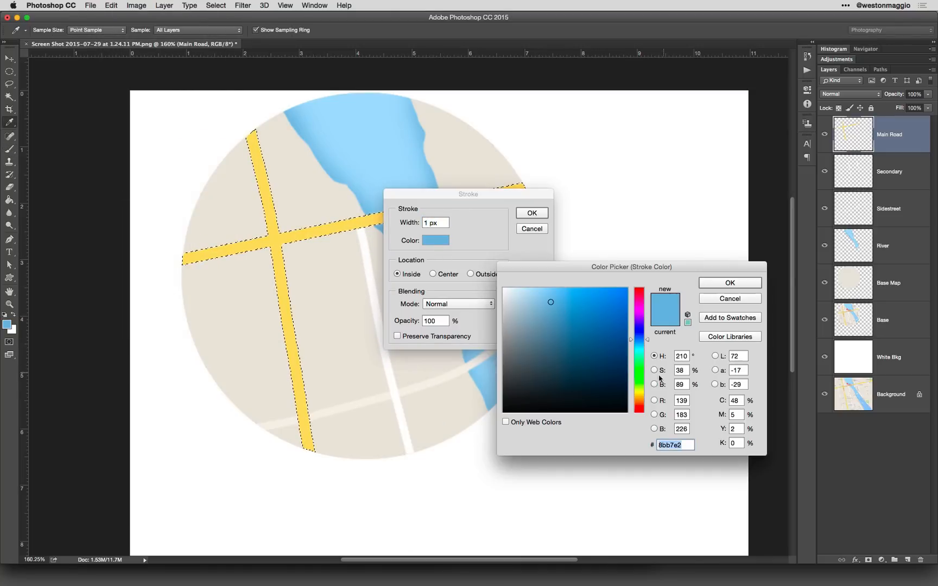
left_click(641, 396)
left_click_drag(641, 396, 642, 399)
left_click_drag(567, 297, 579, 295)
left_click(731, 283)
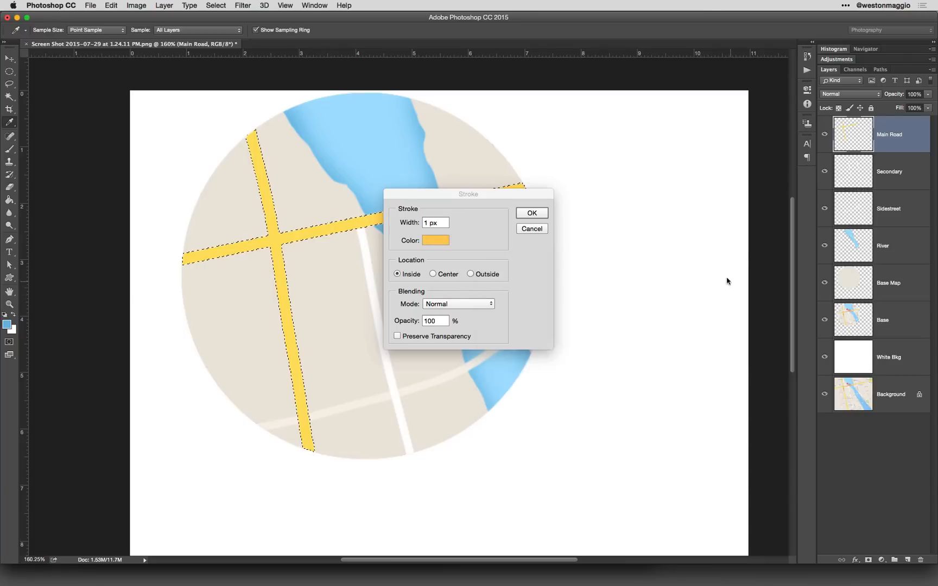
left_click(532, 213)
key("b")
key("super+d")
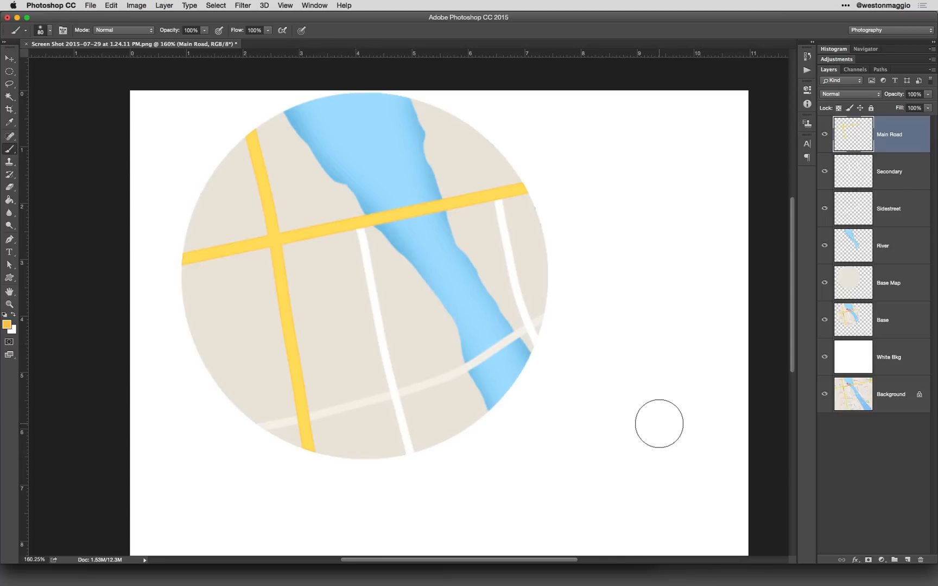
- Crop the canvas closer around the circular map
key("c")
key("super+1")
left_click_drag(216, 142, 561, 430)
key("Return")
left_click_drag(442, 310, 482, 322)
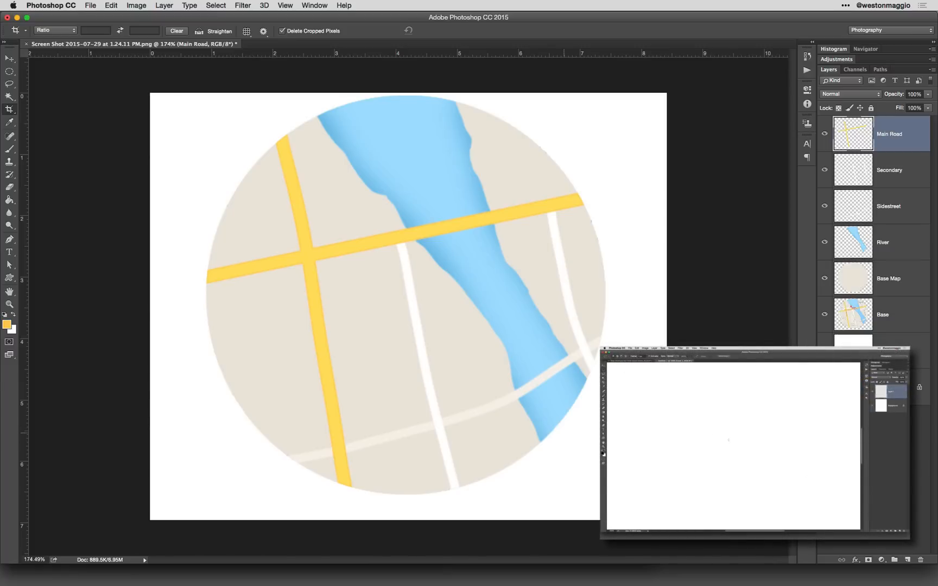
- Hide the Base Map layer and group the Main Road, Secondary, Sidestreet and River layers as "Elements"
left_click(823, 278)
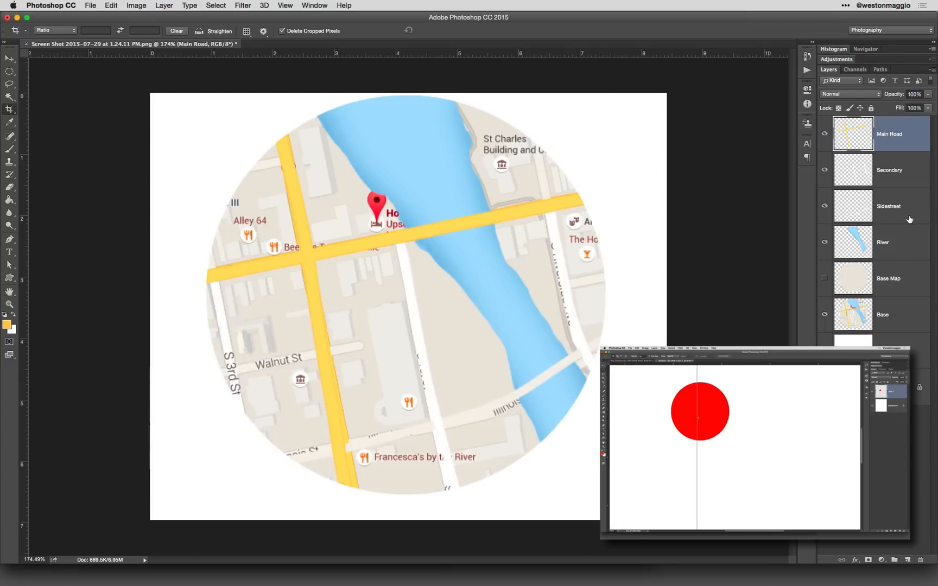
left_click(910, 248)
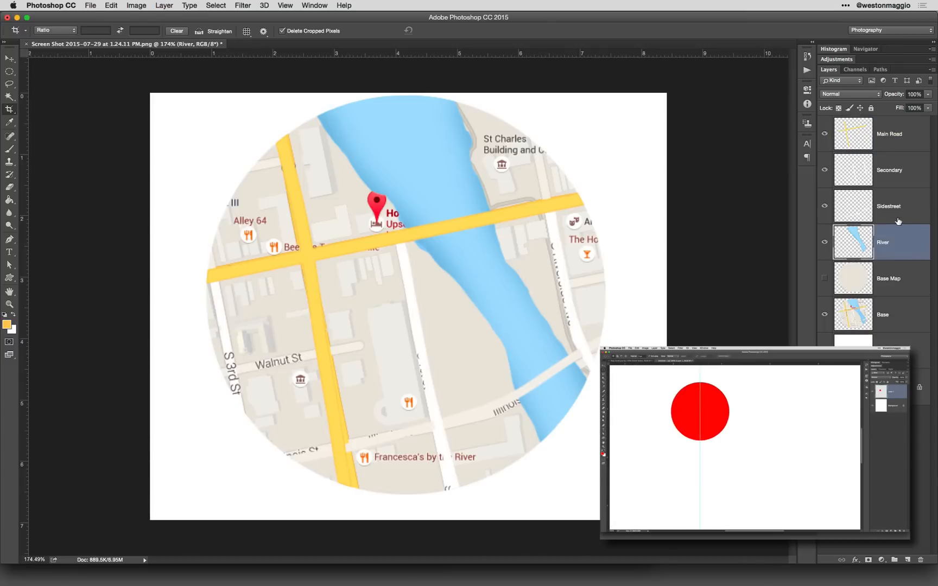
left_click(907, 142, "shift")
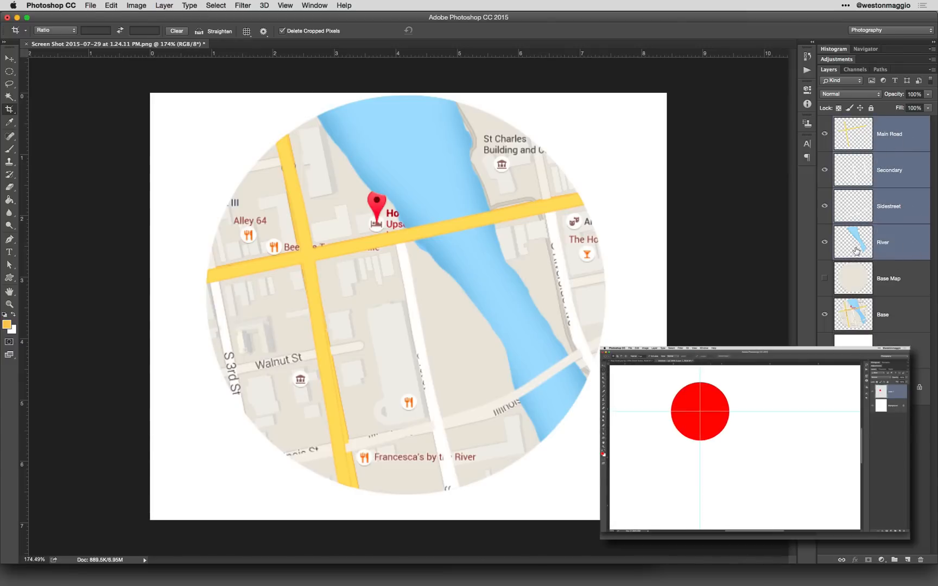
left_click(931, 69)
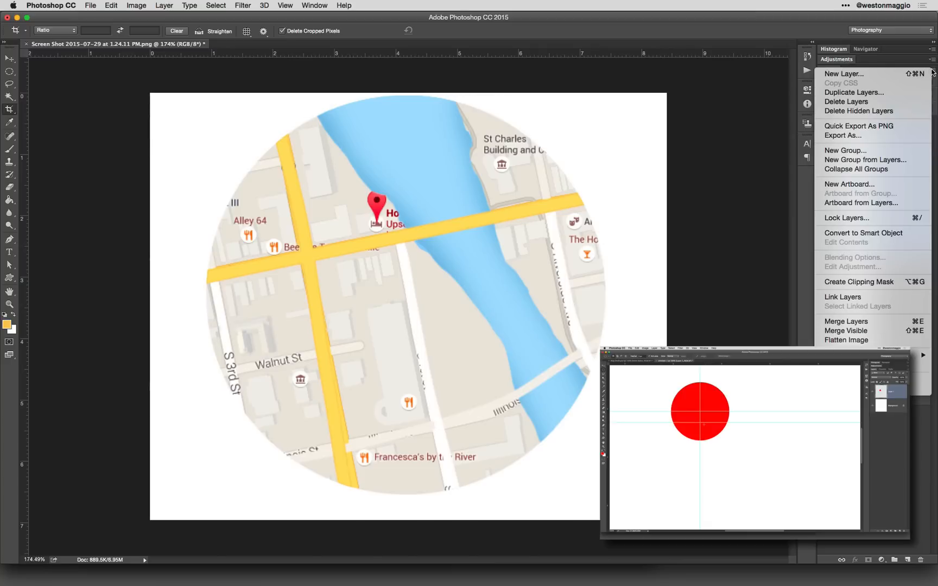
left_click(883, 159)
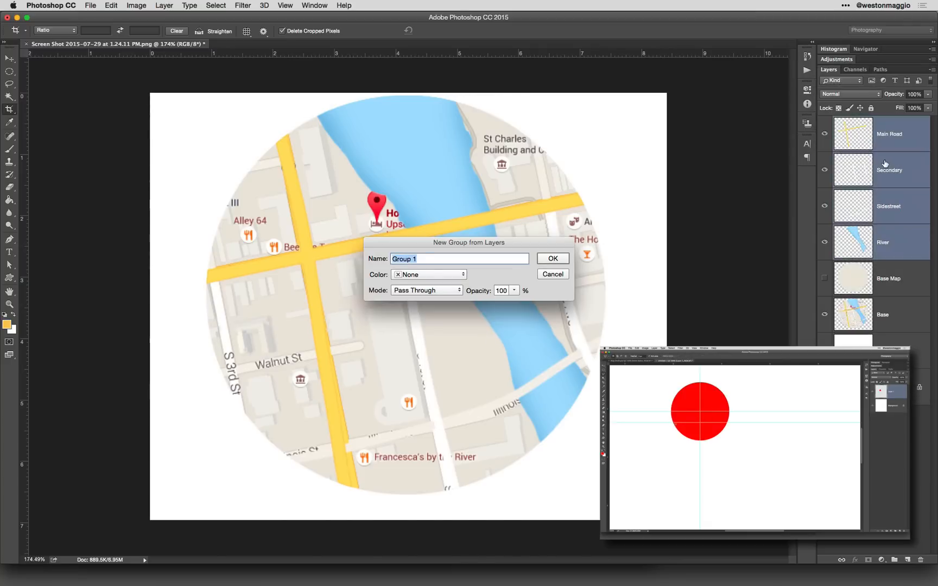
type("Elements")
key("Return")
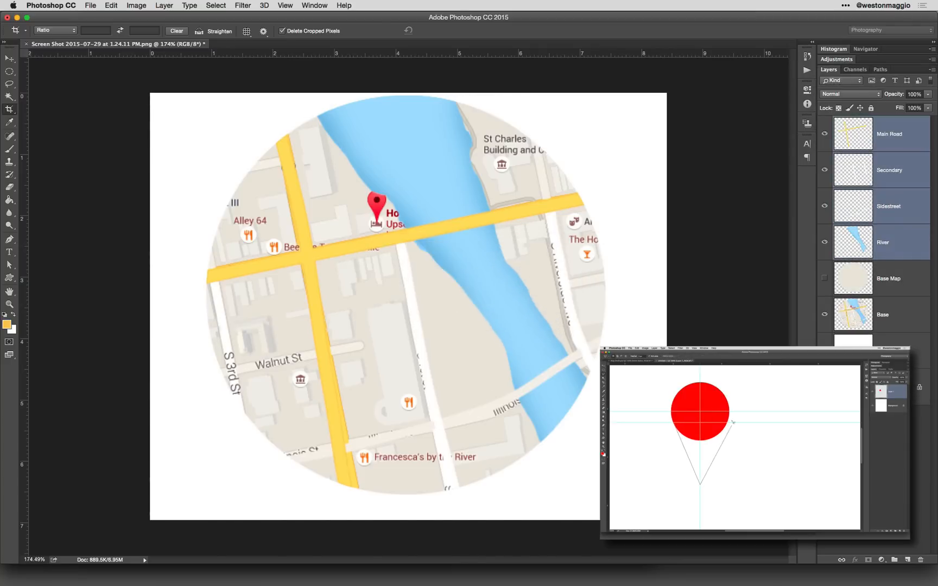
- Toggle the Elements group's visibility to compare the traced shapes with the original map, and show the Base Map layer again
left_click(825, 122)
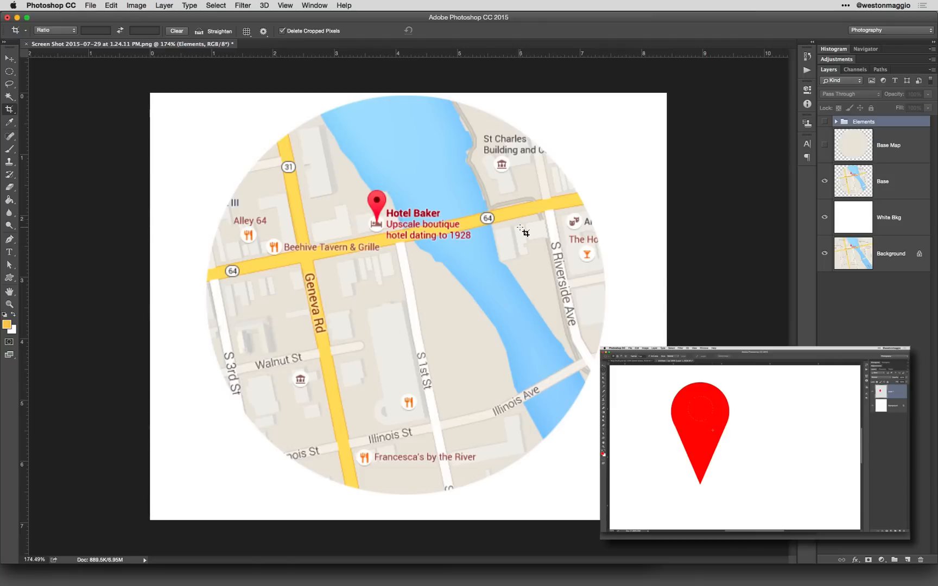
left_click(824, 122)
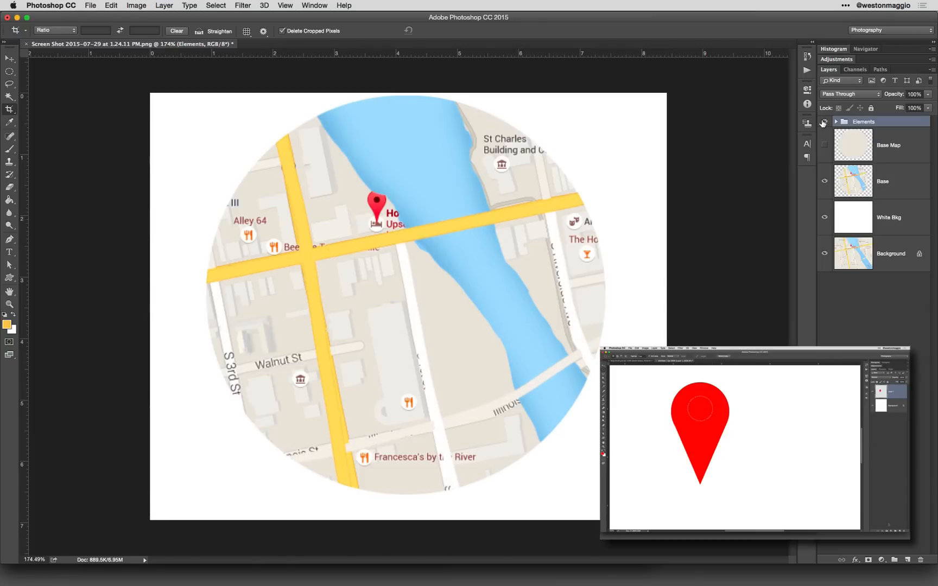
left_click(823, 122)
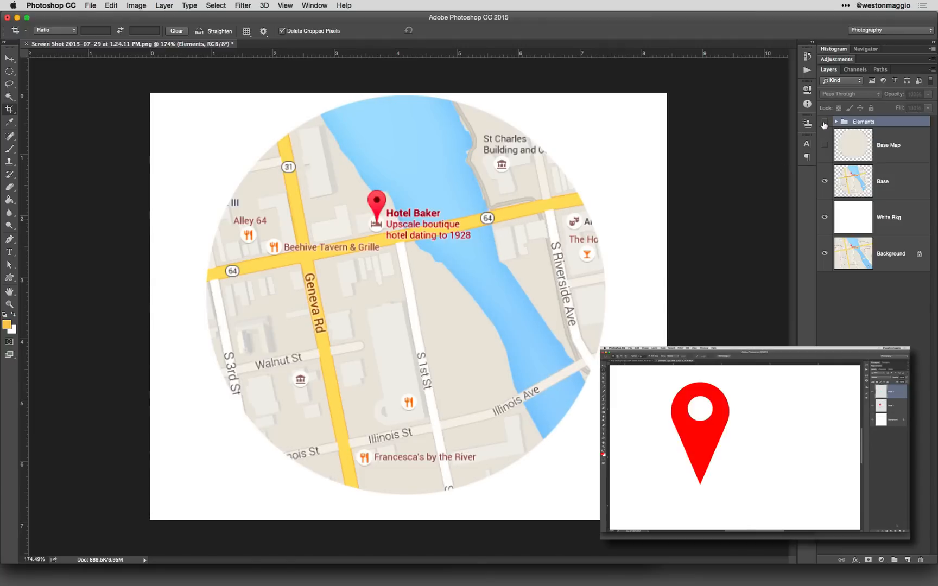
left_click(824, 122)
left_click(824, 145)
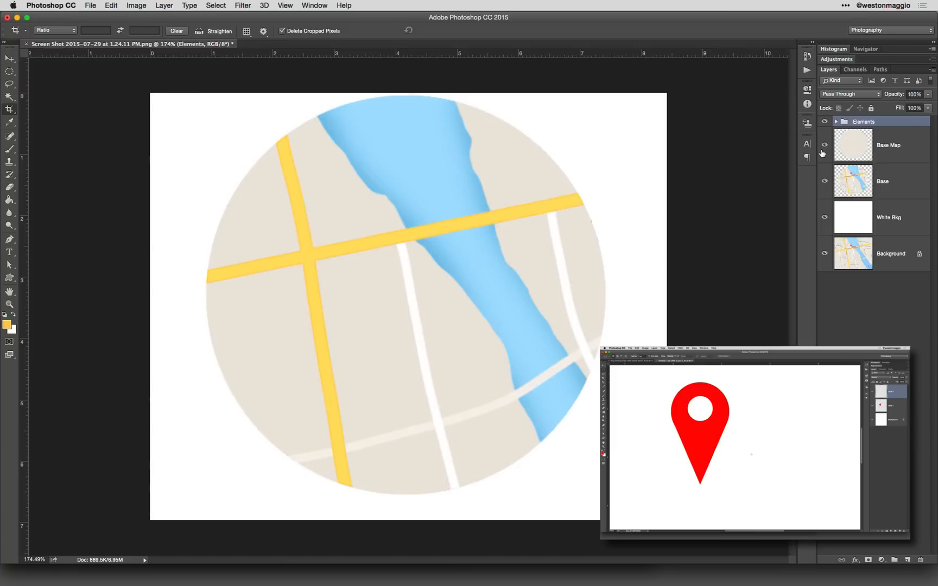
- Add the text label "Main St." in Helvetica Neue Bold 23 pt beside the upper end of the steep yellow road
key("t")
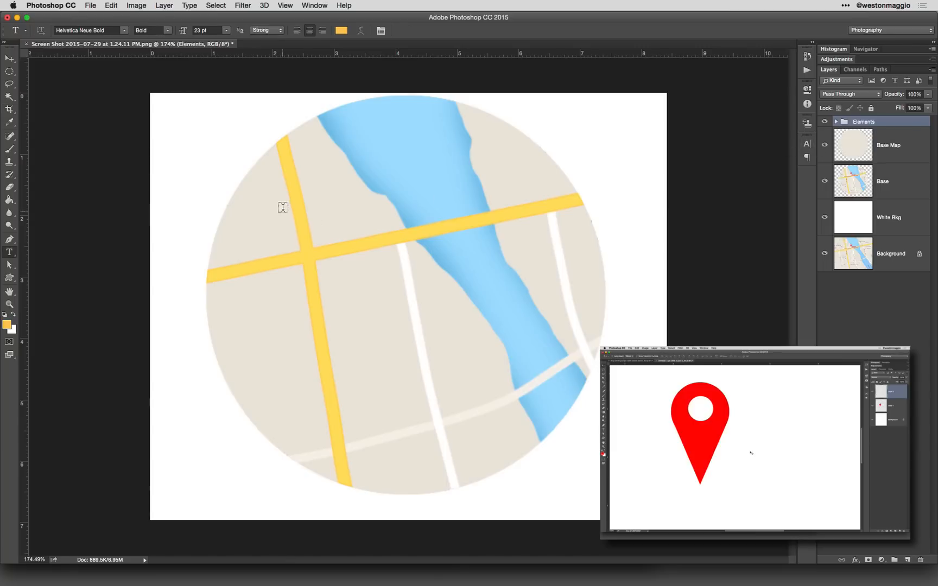
left_click(242, 163)
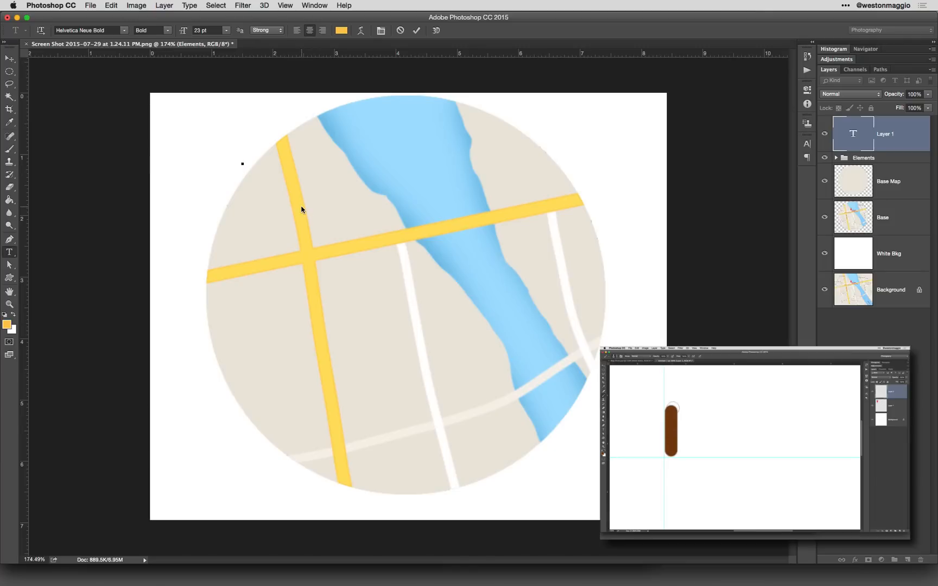
type("Main St.")
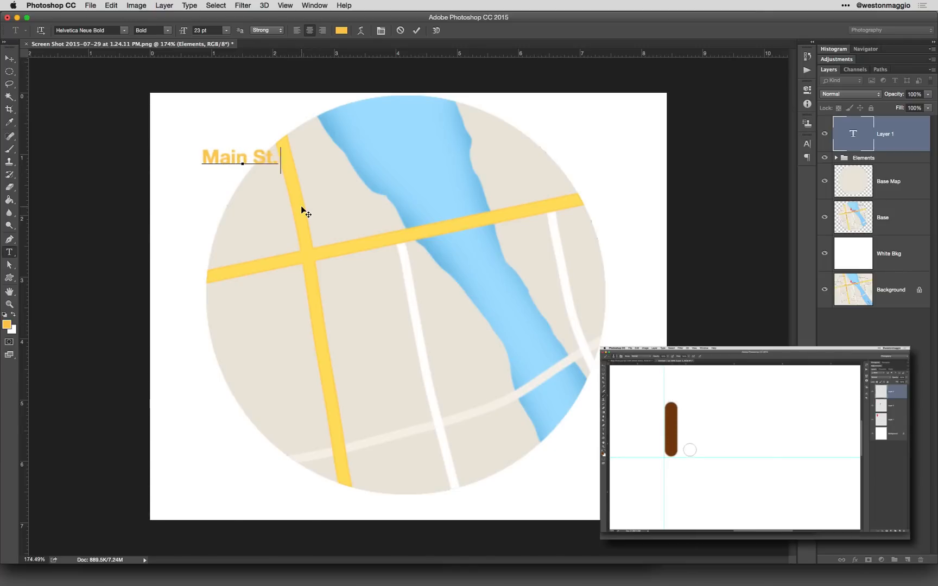
key("BackSpace")
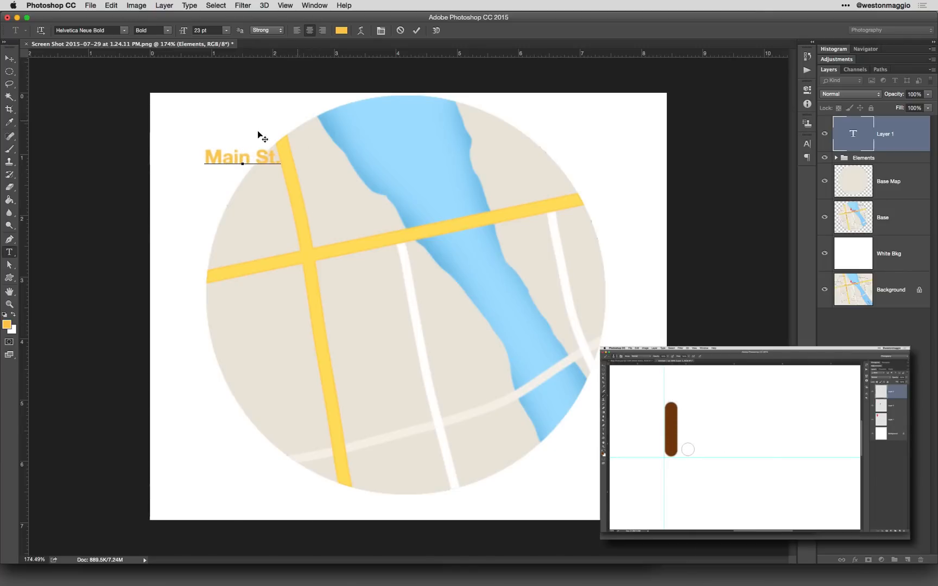
- Recolor the whole "Main St." label to a deep dark brown and commit the text
left_click_drag(206, 154, 310, 153)
left_click(341, 30)
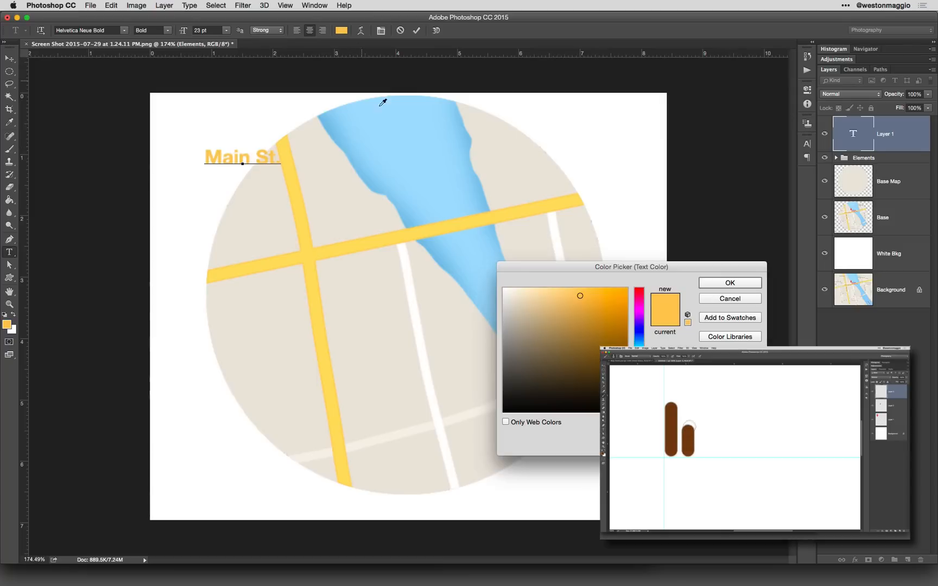
left_click_drag(578, 370, 598, 364)
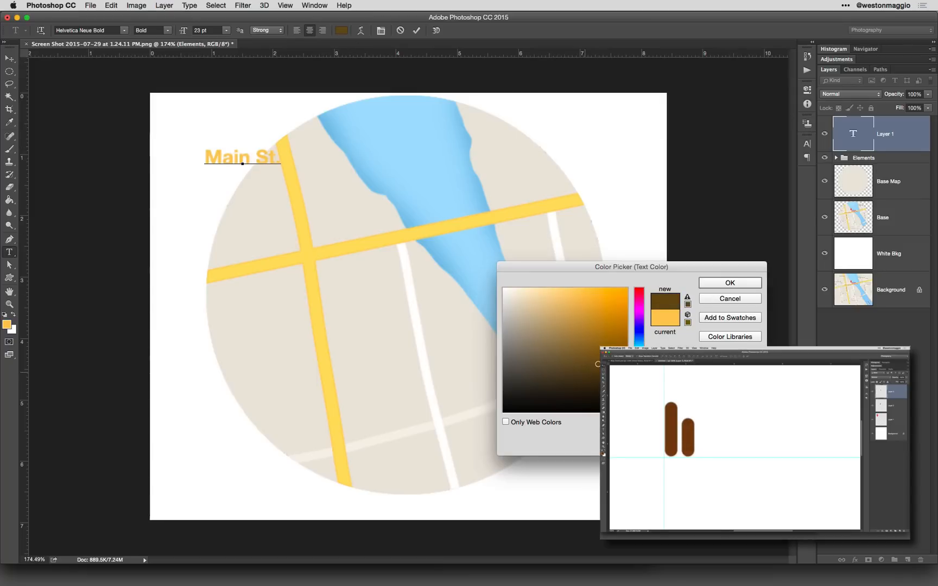
left_click(730, 283)
left_click(9, 58)
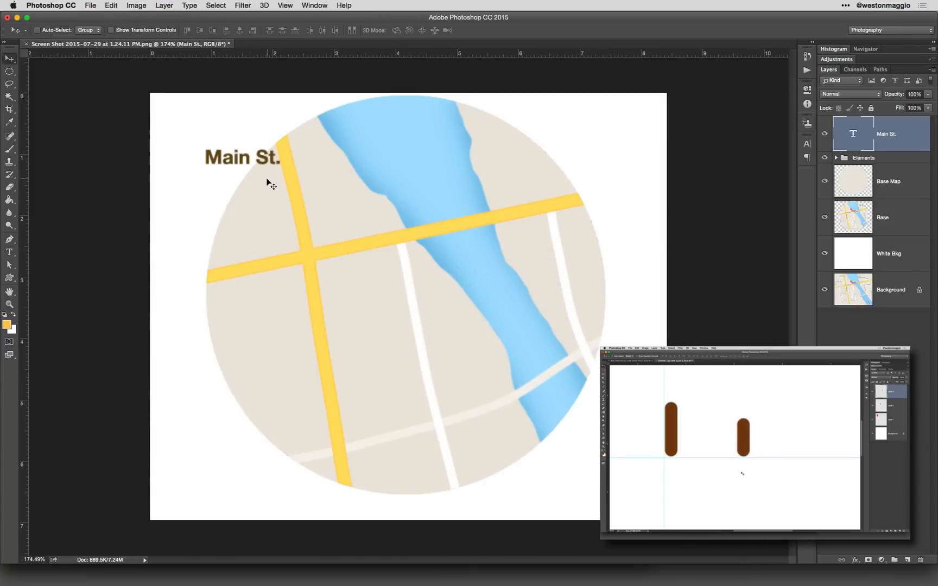
key("t")
triple_click(216, 159)
left_click(344, 30)
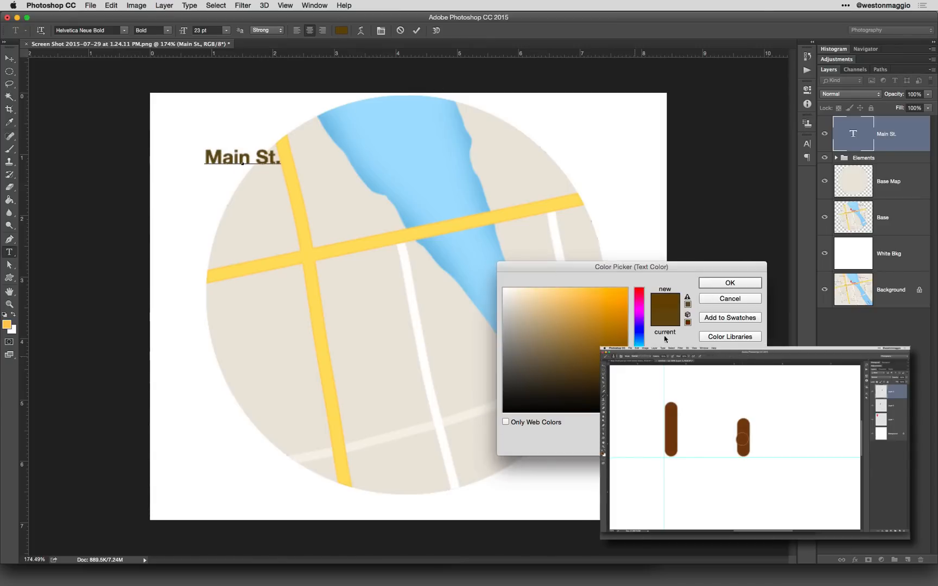
left_click(730, 283)
key("super+Return")
- Duplicate the "Main St." label three times in an evenly spaced column below it, and change the first copy to "S Riverside Dr"
key("v")
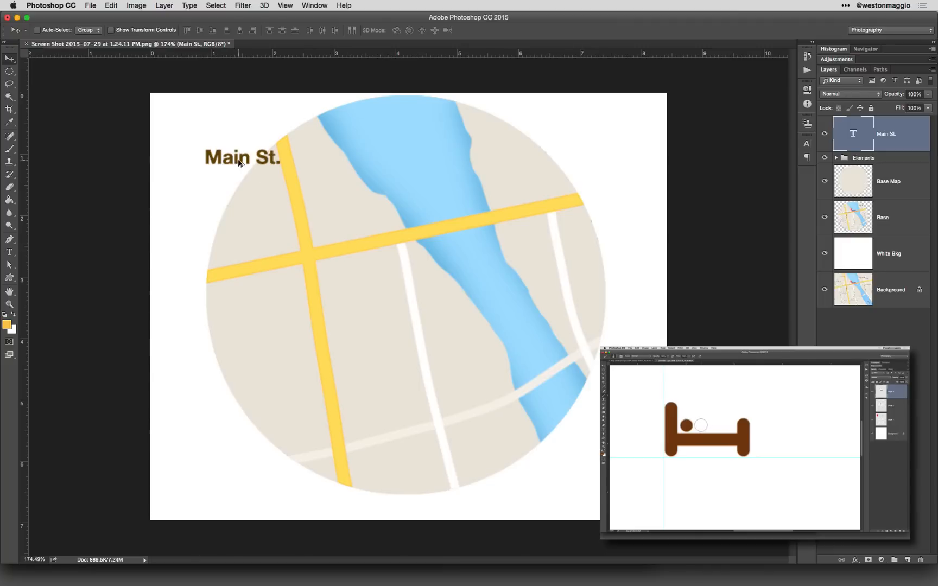
left_click_drag(243, 161, 283, 280)
key("t")
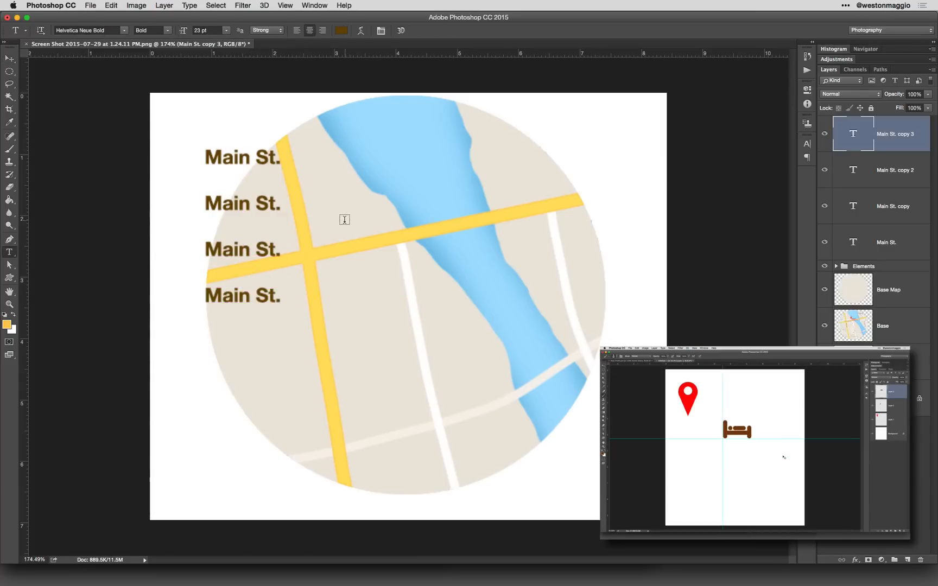
left_click_drag(281, 205, 207, 195)
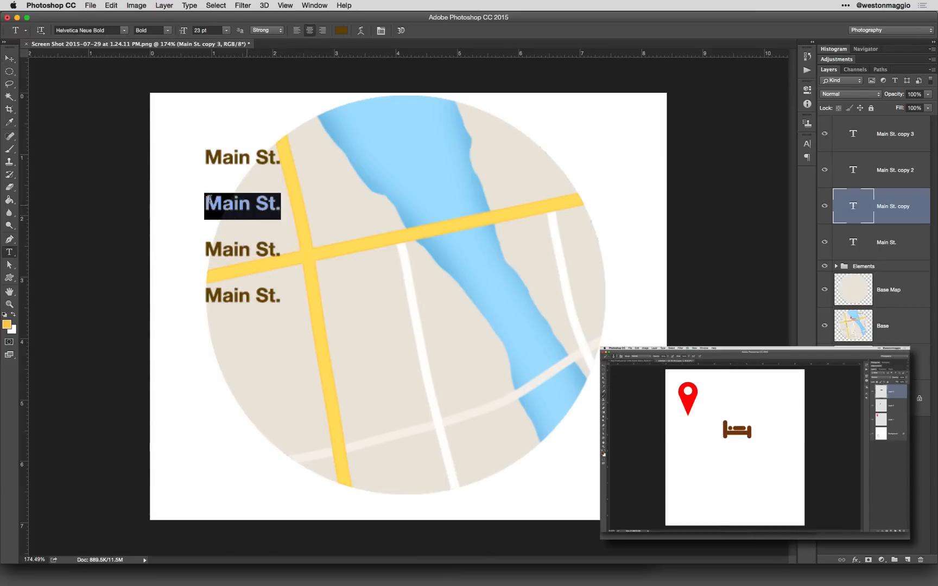
type("S R")
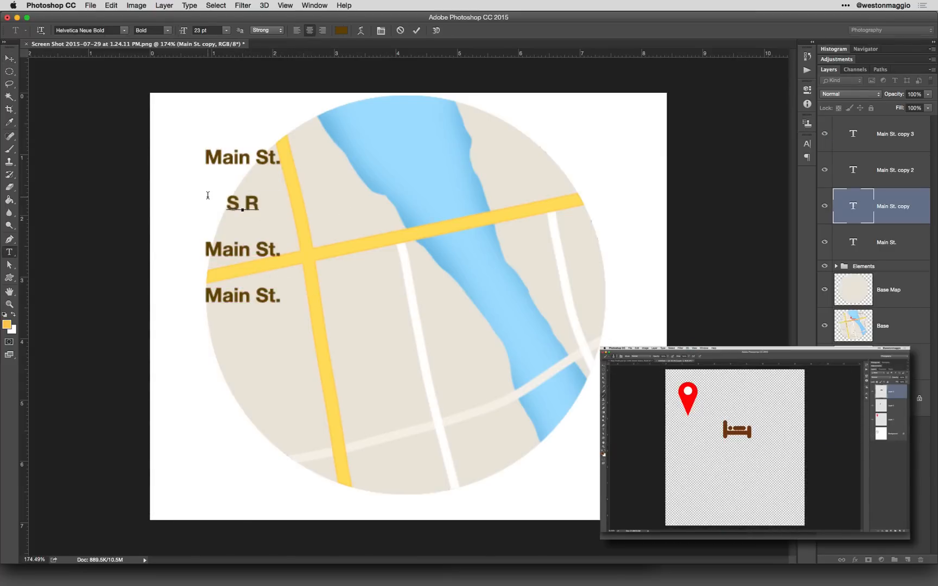
type("iverside Dr")
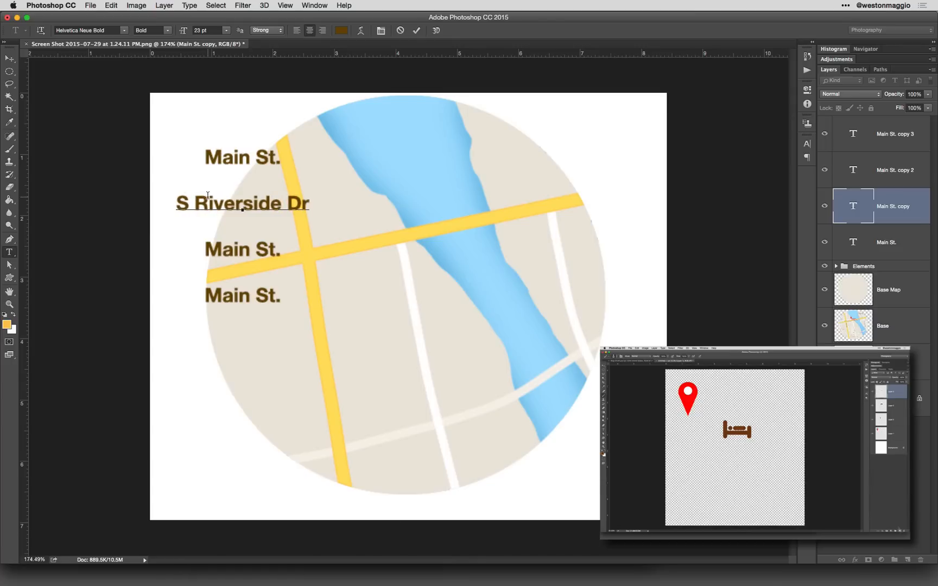
key("super+Return")
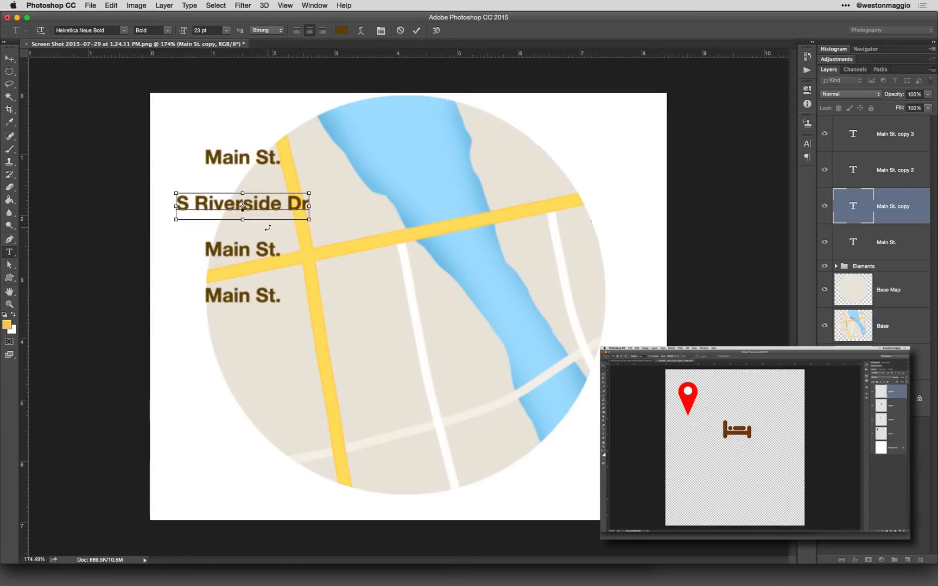
- Change the text of the second "Main St." copy to "Geneva Rd"
double_click(226, 255)
left_click(280, 242, "shift")
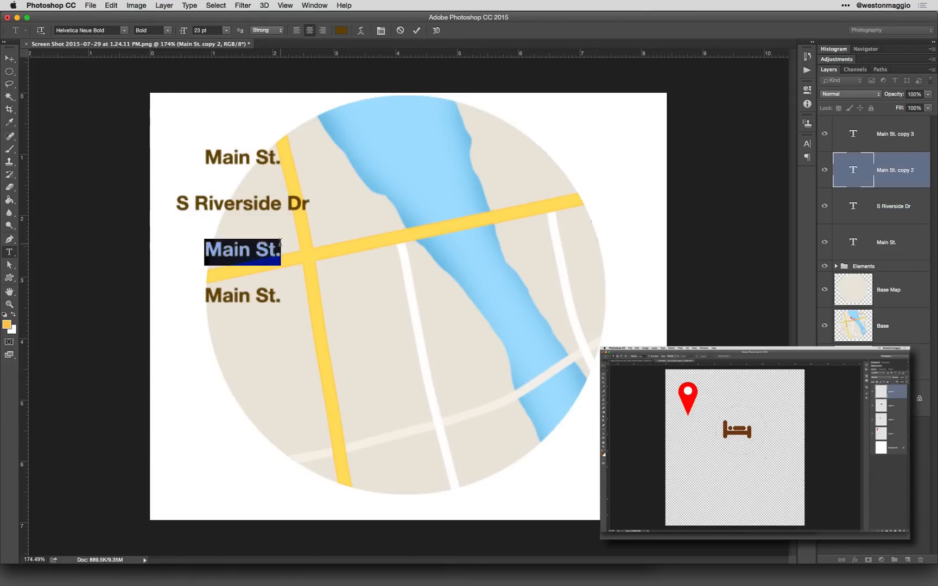
type("Genev")
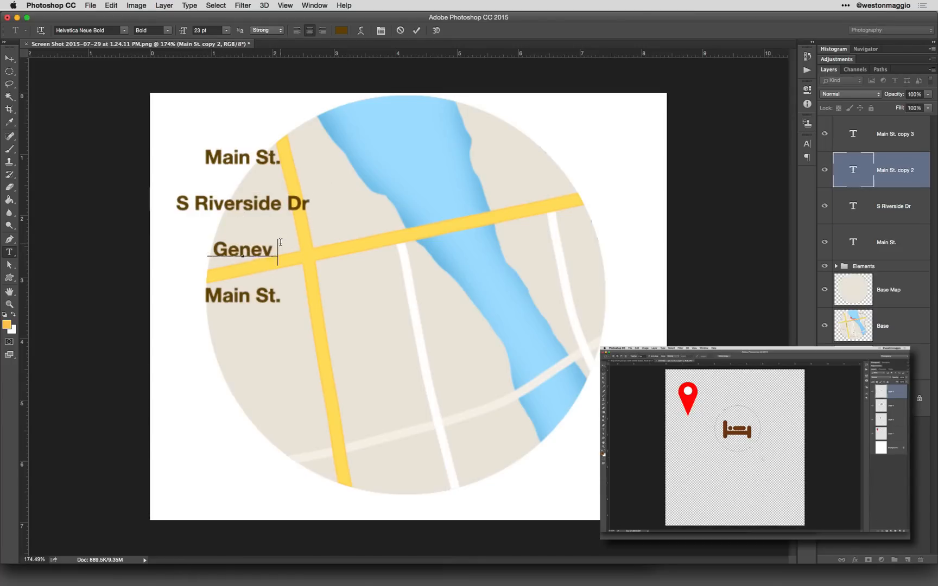
type("a Rd.")
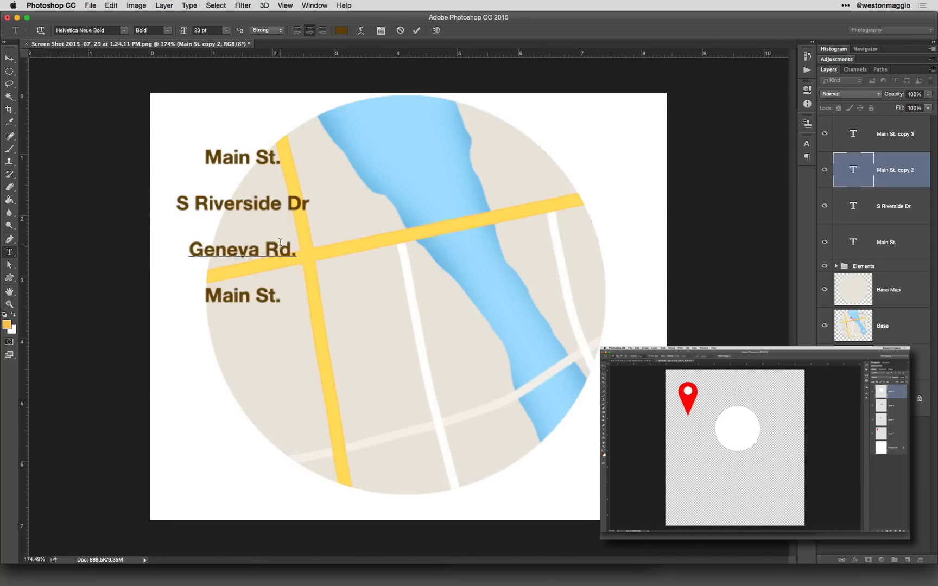
key("BackSpace")
key("super+Return")
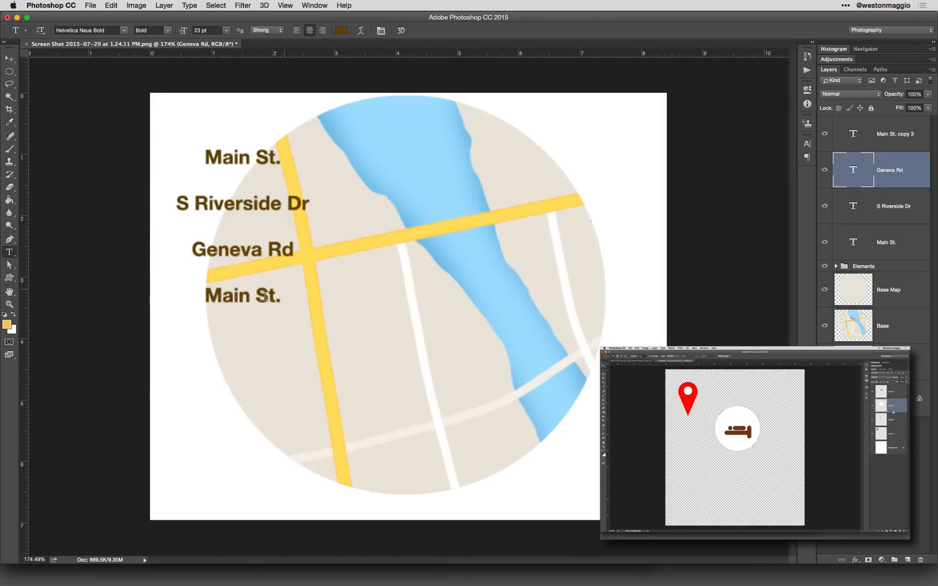
- Change the text of the lowest "Main St." copy to "Illinois St"
left_click_drag(205, 296, 297, 291)
type("I")
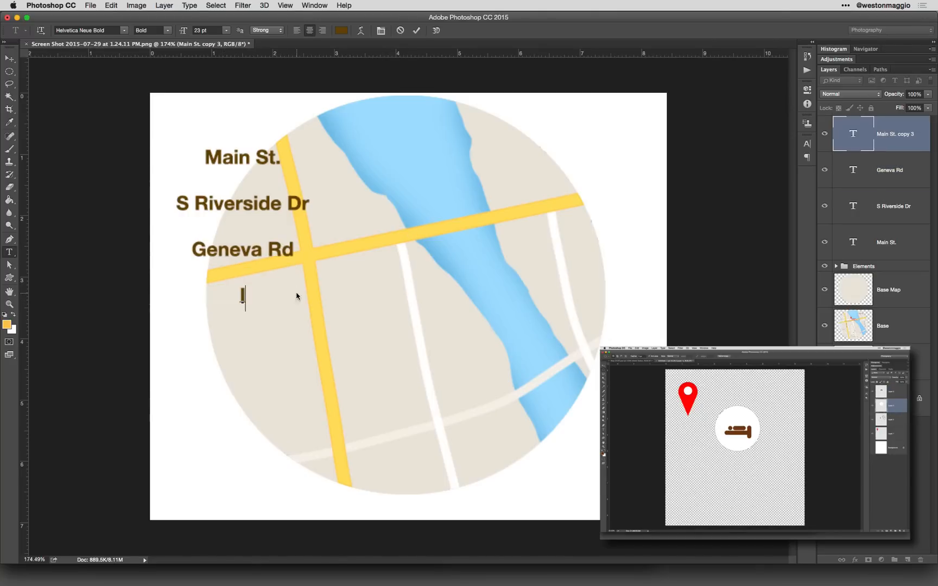
type("llinois St")
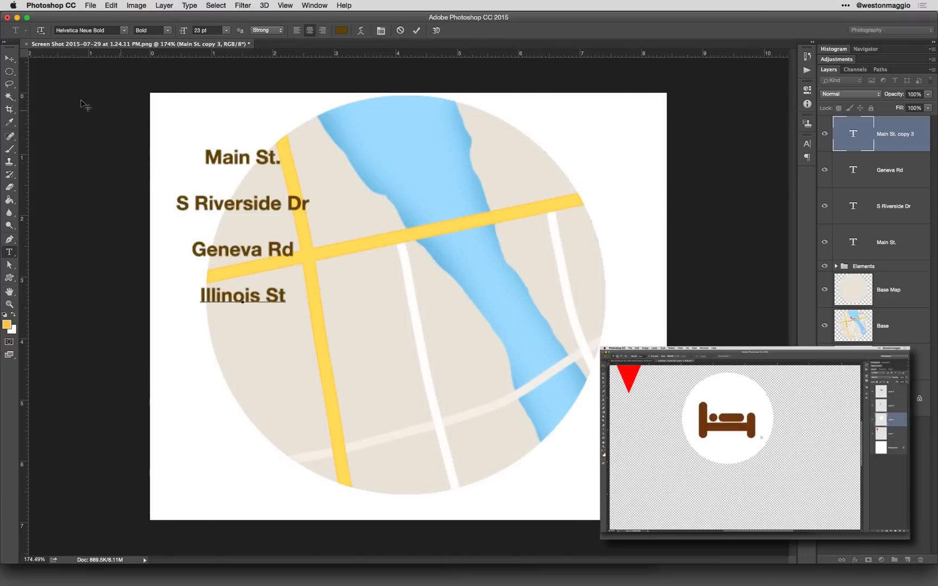
key("super+Return")
- Isolate the Base layer to check the street names on the original map, and show all the other layers again
key("v")
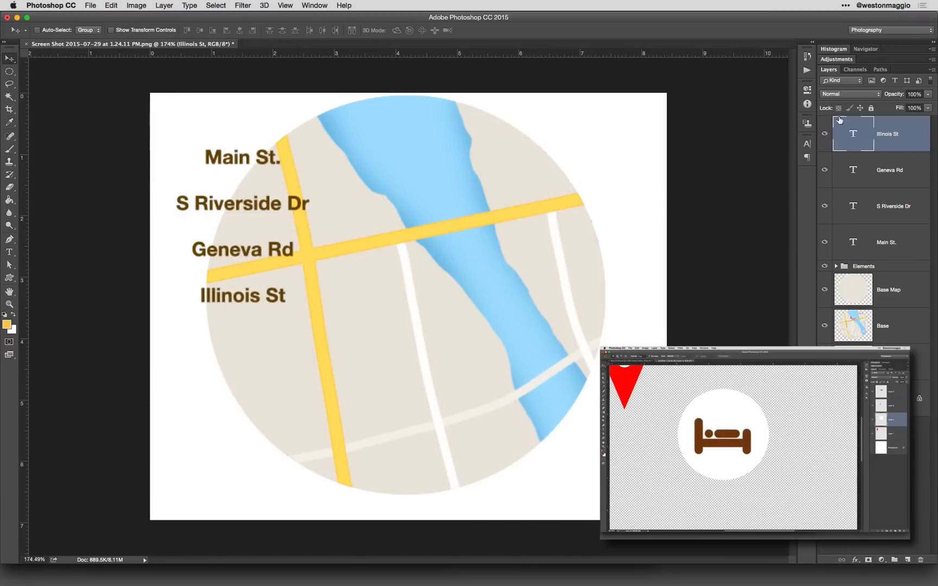
left_click(824, 325, "alt")
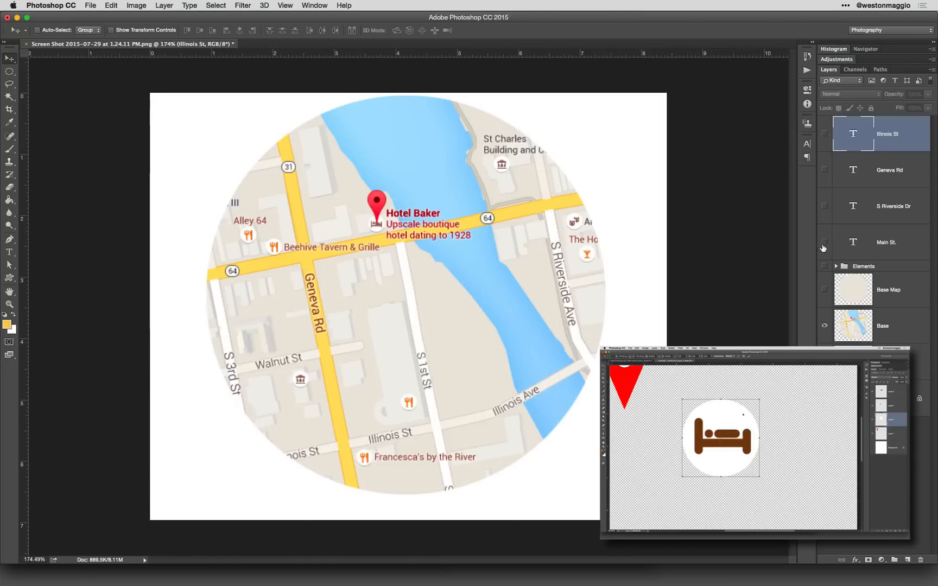
left_click_drag(828, 276, 753, 131)
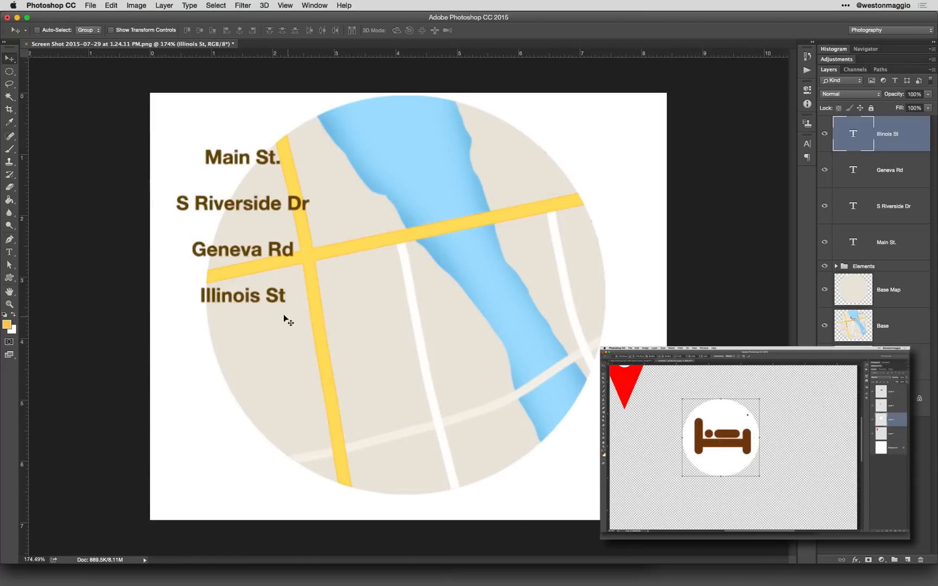
- Duplicate the "Illinois St" label directly below itself in the column and change the copy's text to "S 1st St"
left_click_drag(264, 300, 264, 346)
double_click(277, 342)
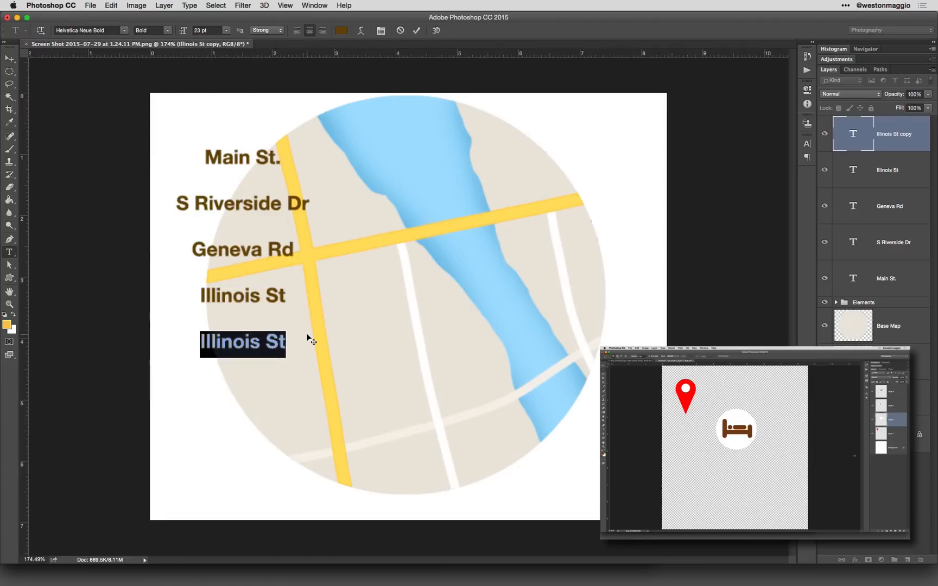
type("S 1st Srt")
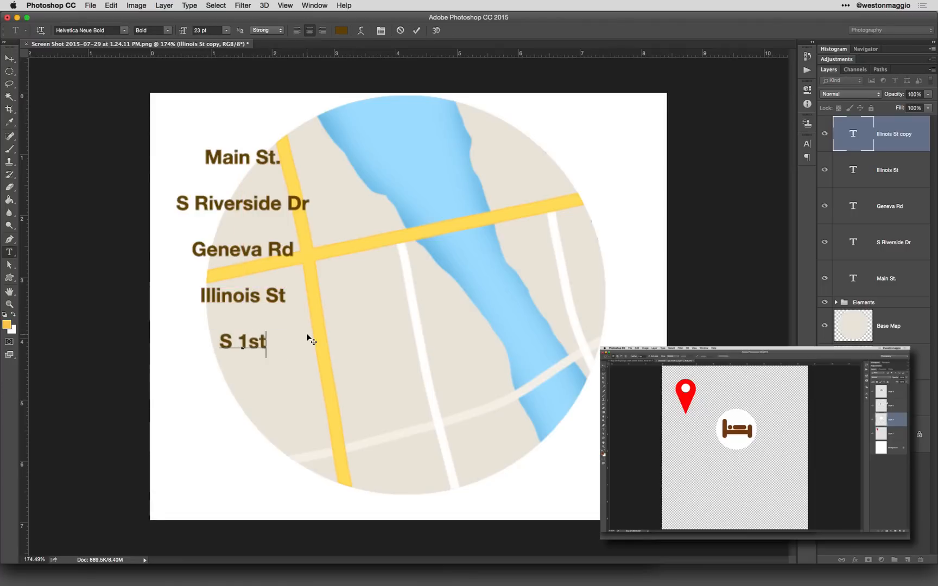
key("BackSpace")
key("BackSpace")
type("t")
key("ctrl+Return")
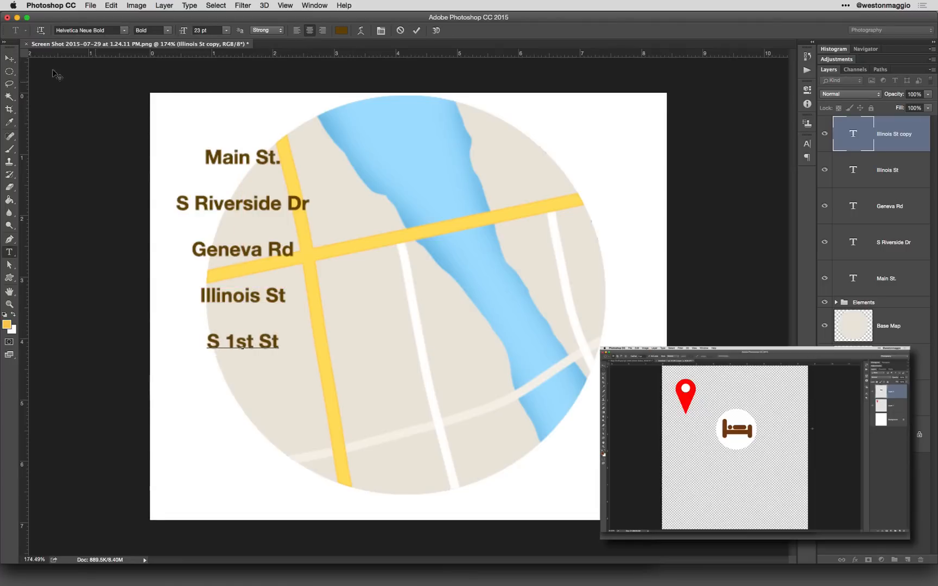
key("v")
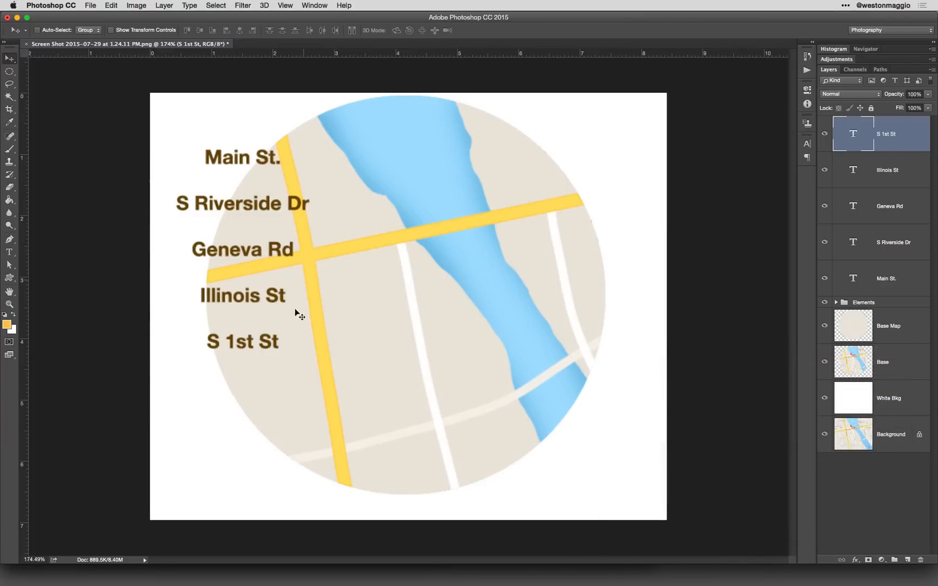
- Move the "S 1st St" label onto the middle white road and rotate it about 77° to follow the road
left_click_drag(244, 346, 419, 344)
key("super")
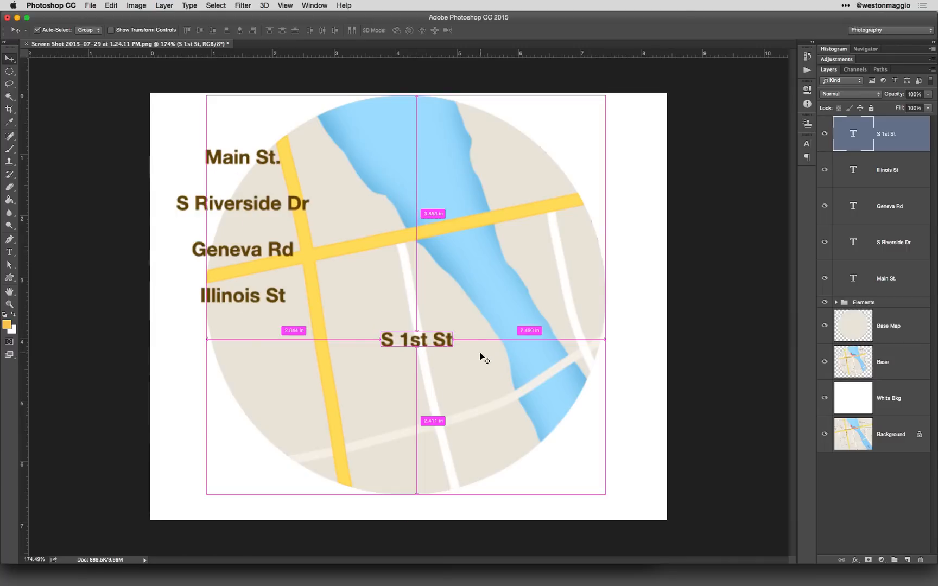
key("super+t")
left_click_drag(464, 340, 458, 366)
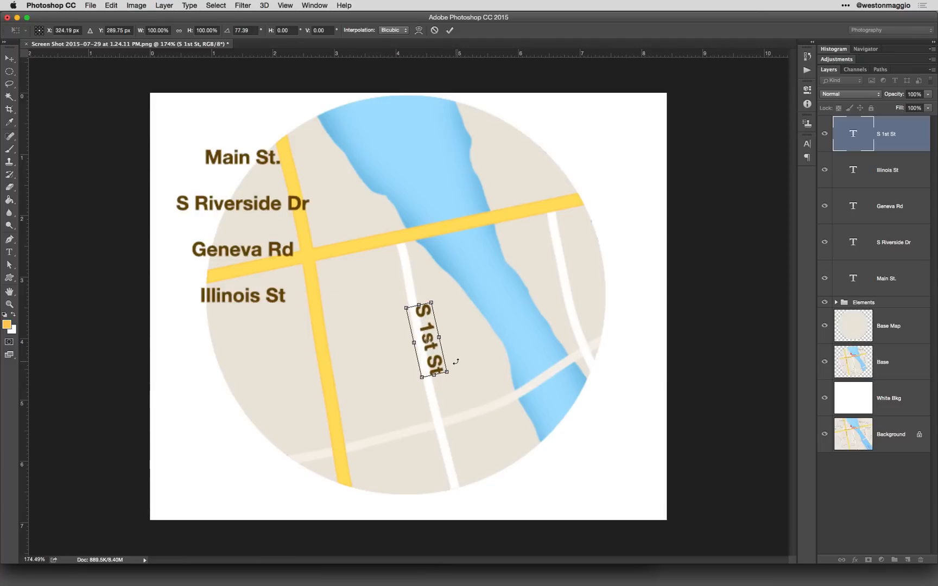
key("Return")
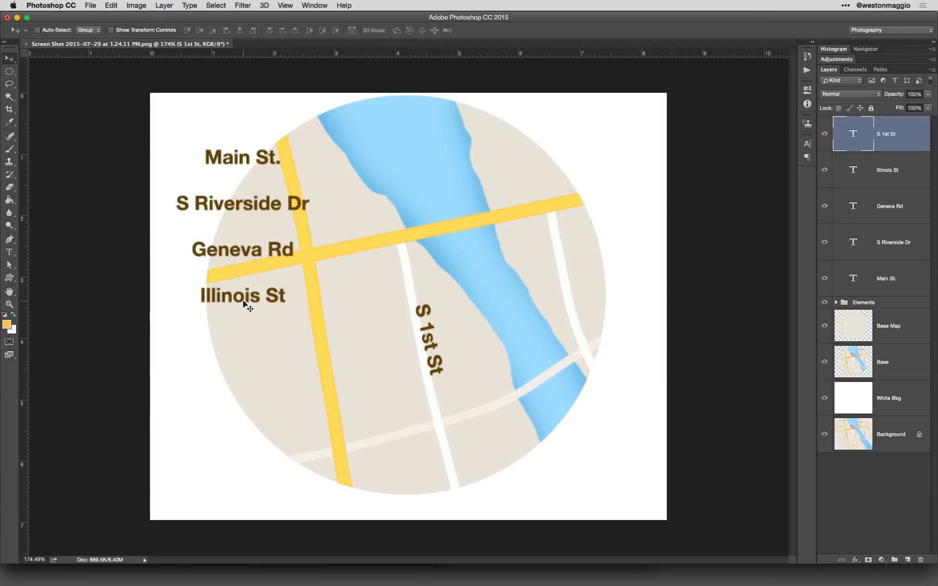
- Move the "Main St." label onto the yellow road where it crosses the river and tilt it to match the road
key("super")
left_click(245, 299)
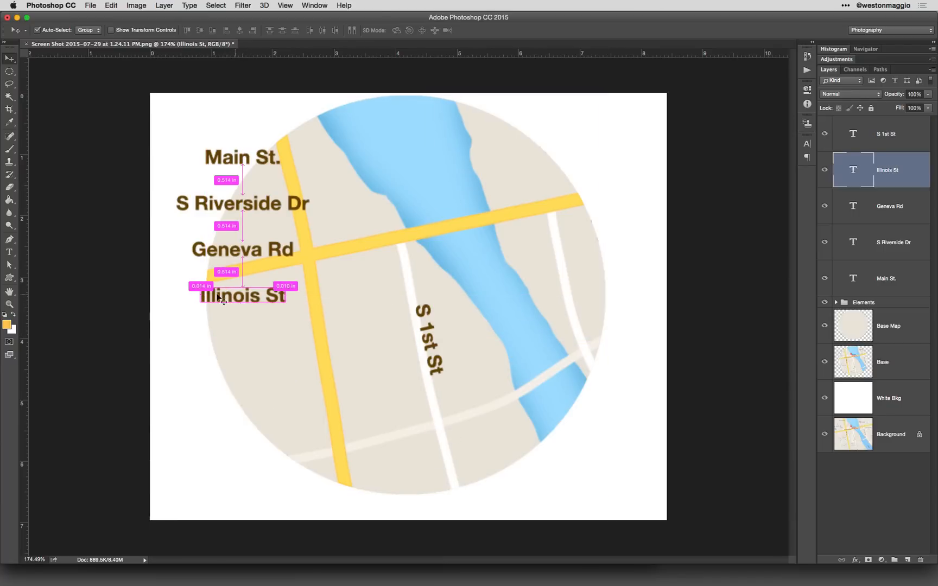
left_click(257, 252)
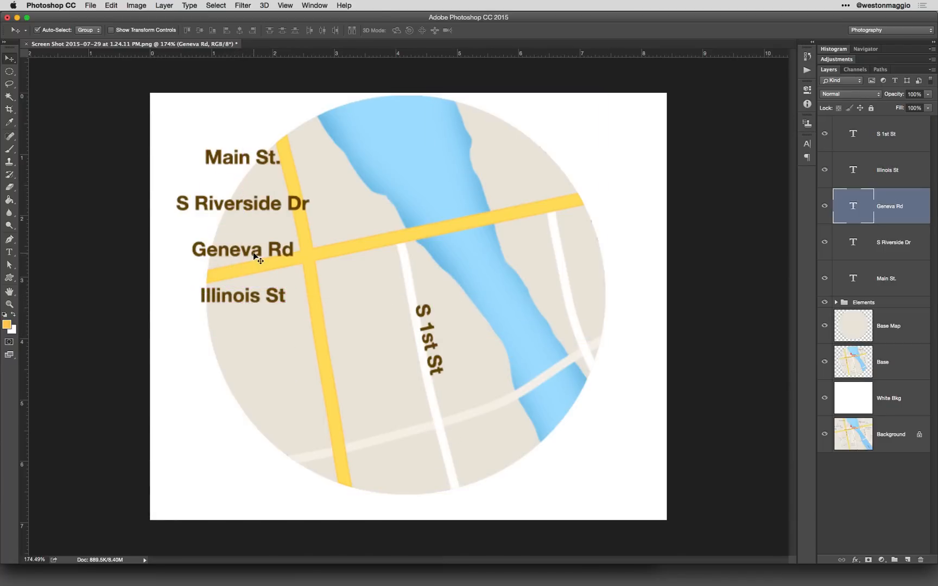
left_click(262, 206)
left_click(255, 158)
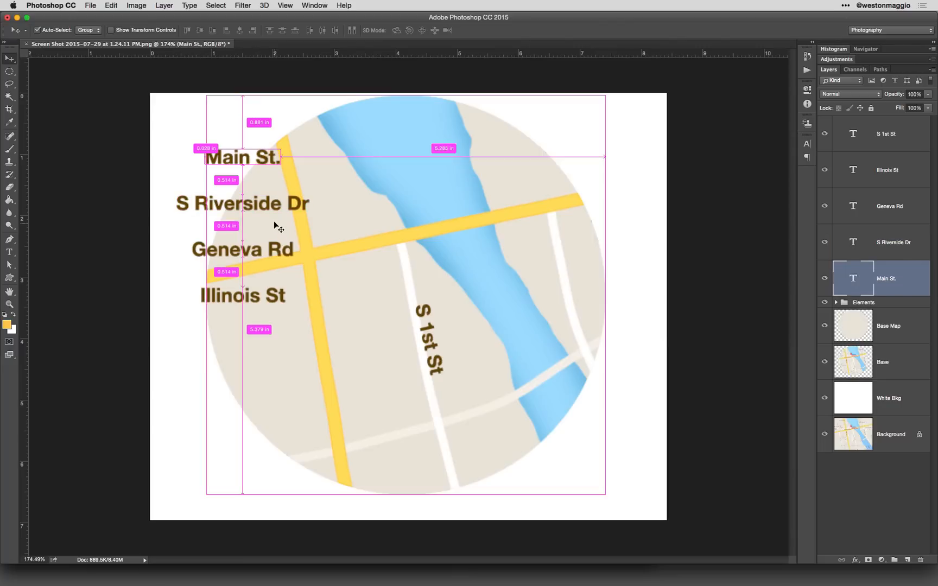
left_click_drag(261, 164, 491, 212)
key("ctrl+t")
key("Return")
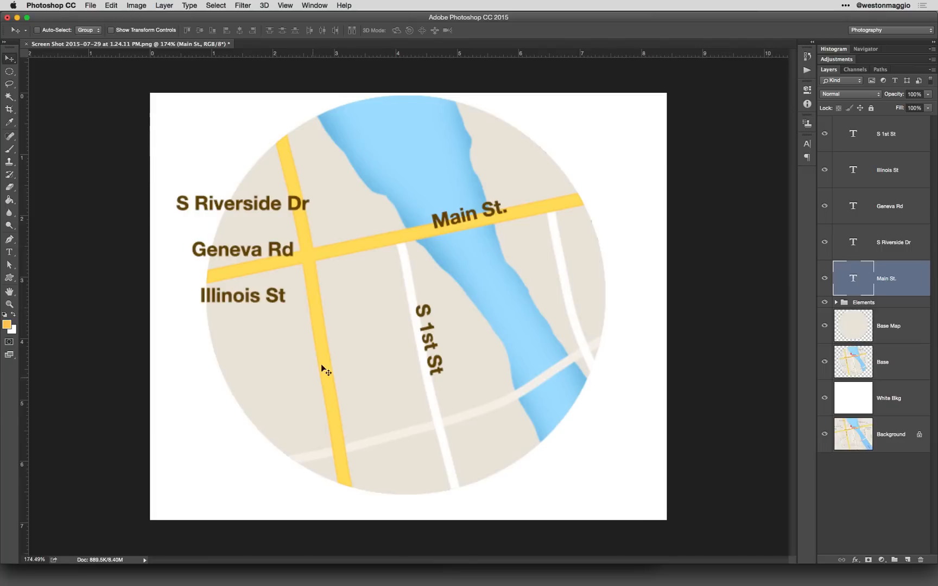
- Place the "S Riverside Dr" label along the white road east of the river, rotated about 75°
left_click(248, 213)
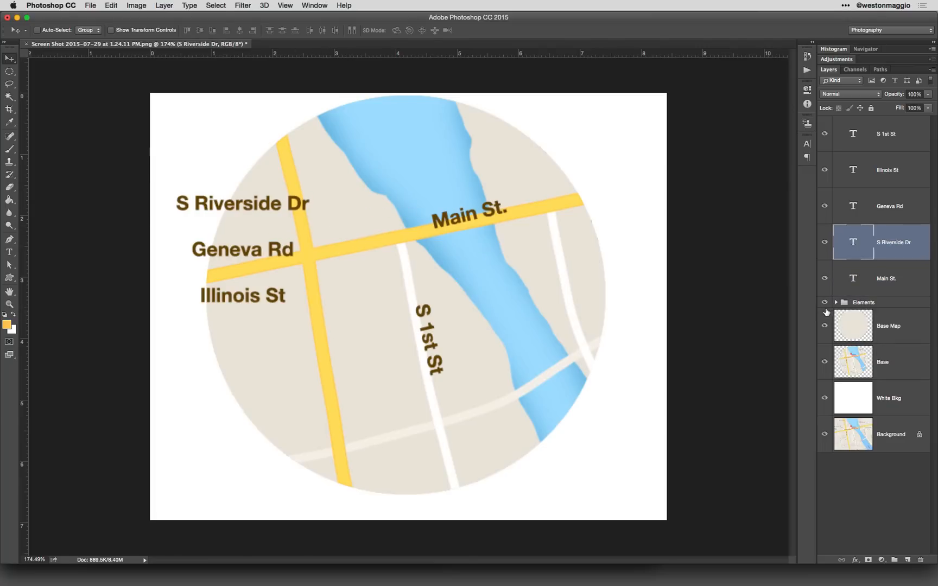
left_click(825, 326)
left_click(825, 326)
left_click_drag(250, 207, 529, 311)
key("ctrl+t")
left_click_drag(605, 325, 533, 389)
left_click_drag(532, 327, 580, 307)
mouse_move(611, 354)
left_mouse_down()
mouse_move(600, 352)
mouse_move(608, 355)
left_mouse_up()
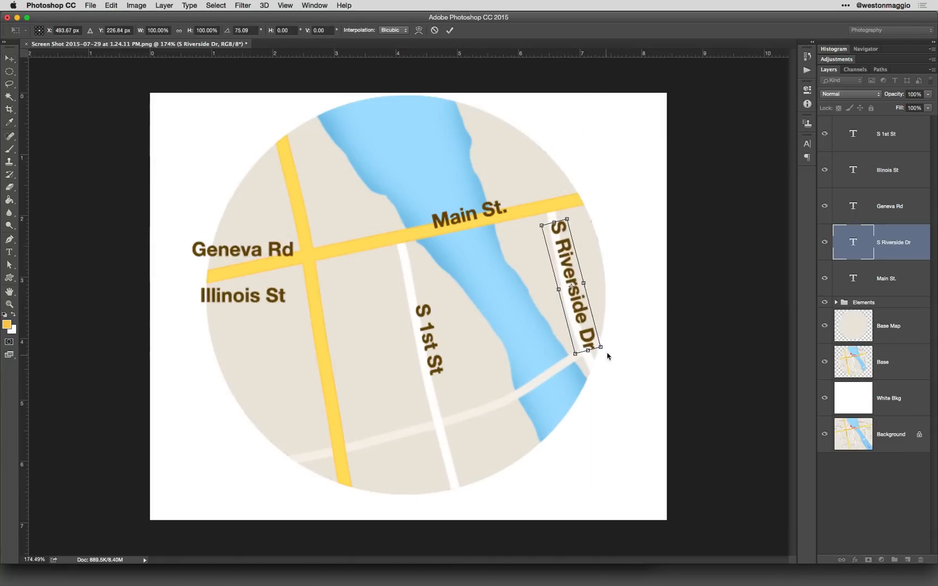
key("Return")
- Rotate the "Geneva Rd" label about 79° and place it on the steep yellow road below the intersection
left_click(239, 249)
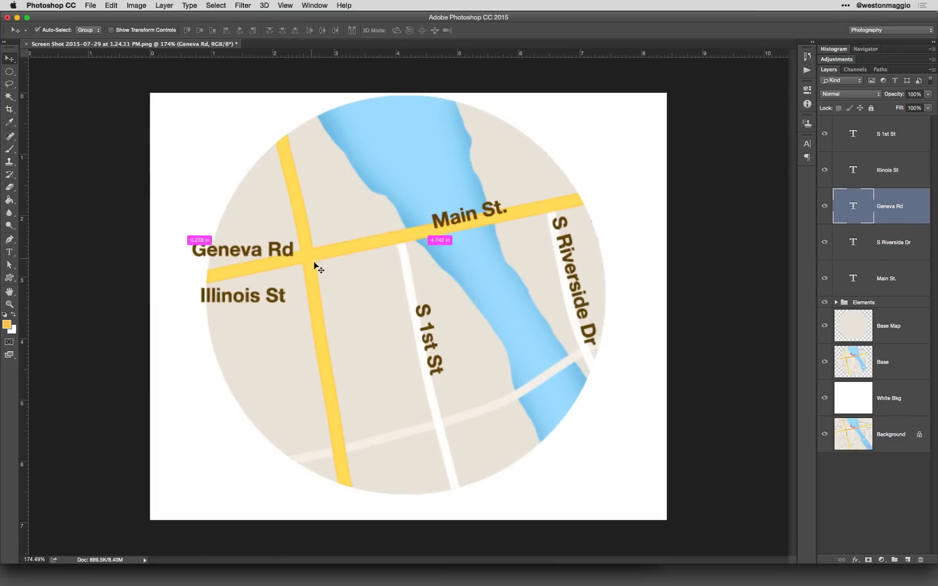
key("ctrl+t")
left_click_drag(317, 267, 247, 331)
left_click_drag(244, 255, 335, 374)
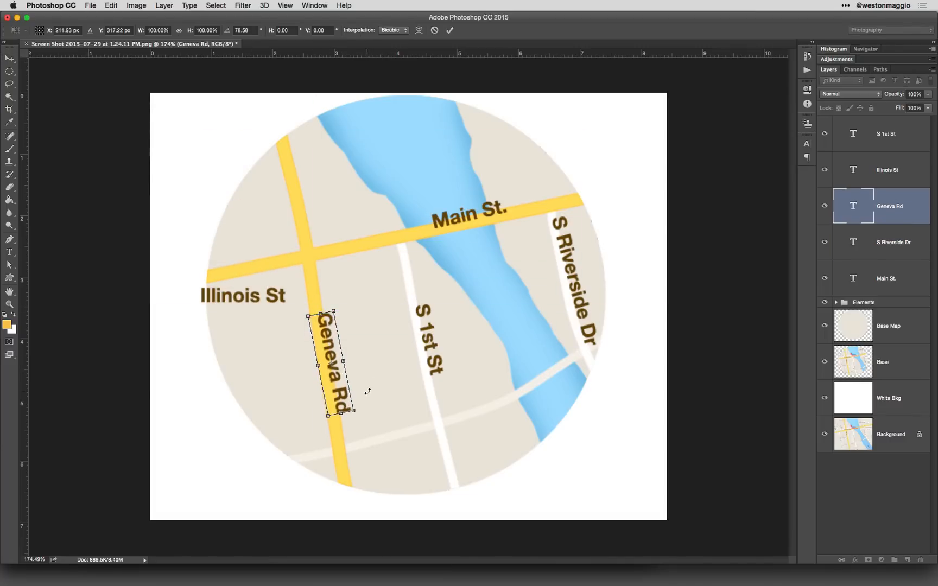
key("Return")
- Move the "Illinois St" label onto the pale lower road just west of the river and tilt it along the road
left_click_drag(230, 298, 434, 427)
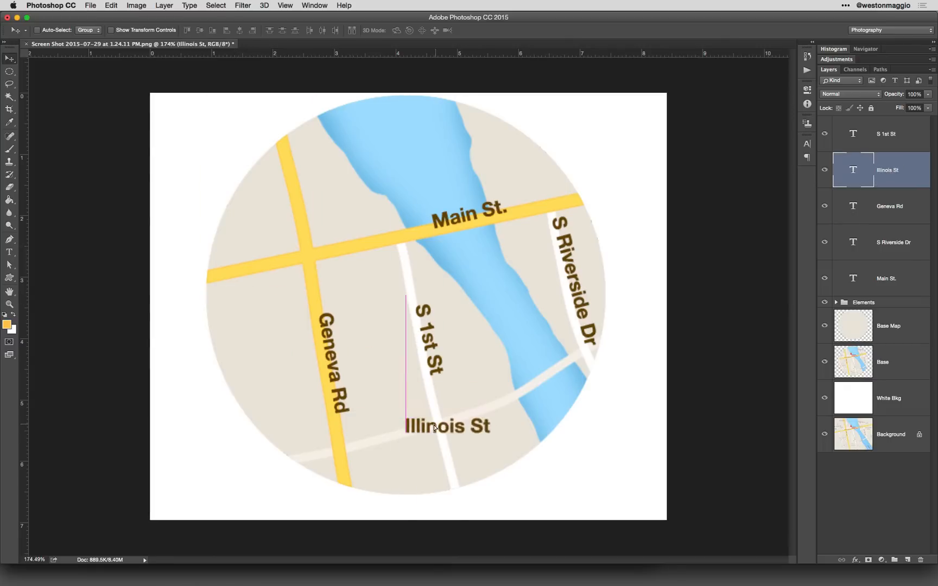
key("ctrl+t")
left_click_drag(496, 448, 497, 415)
left_click_drag(462, 425, 500, 395)
key("Return")
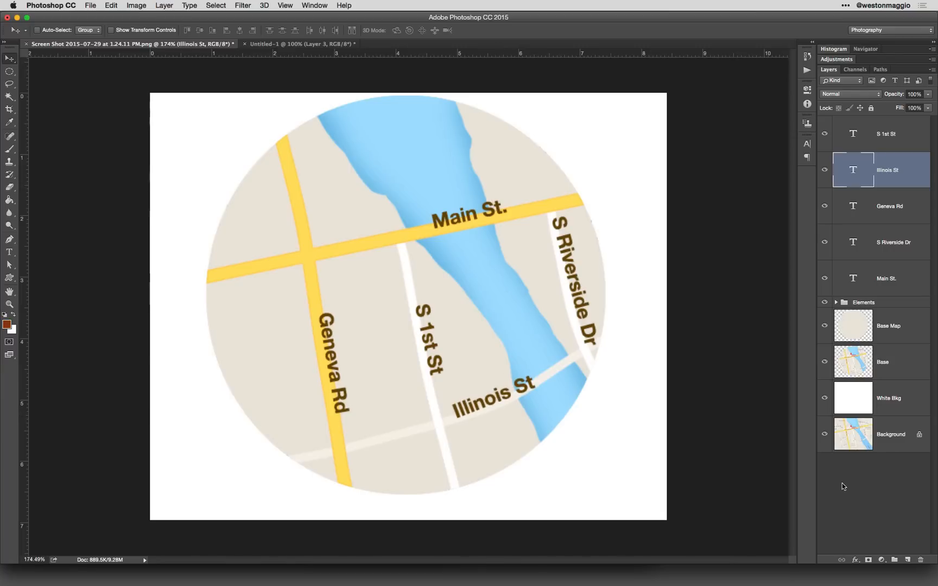
- Copy the red pin from the Untitled-1 document into the map and place it above Main St. at the river's west bank
key("ctrl+Tab")
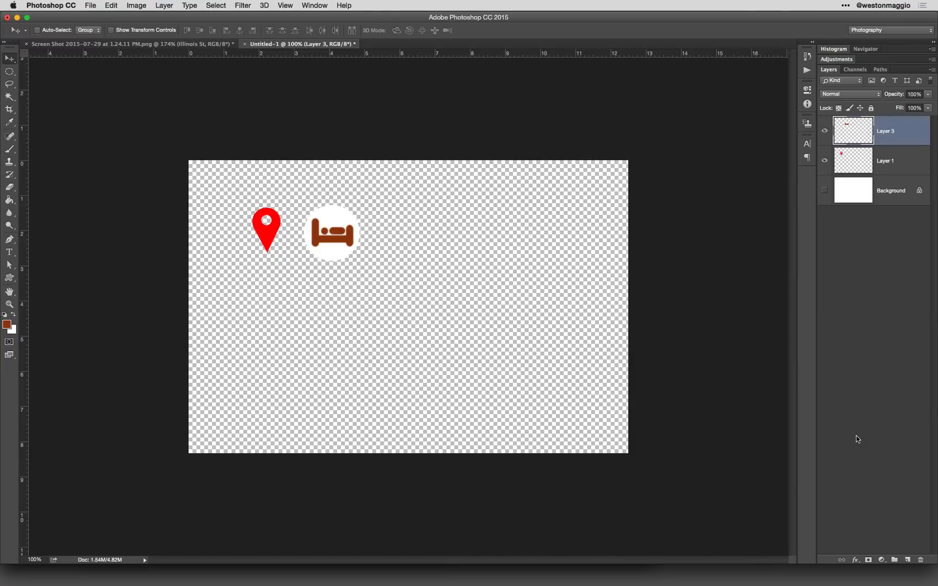
left_click(856, 164)
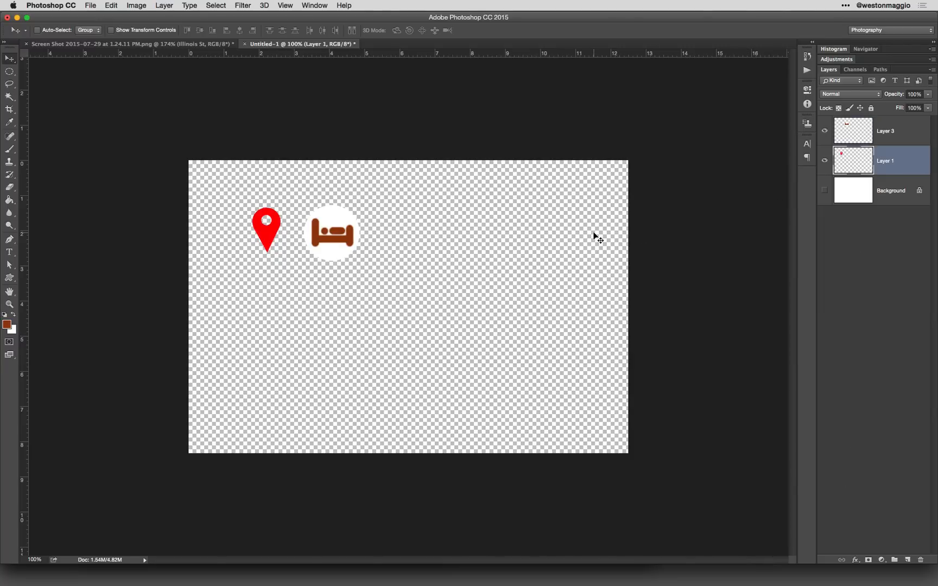
key("ctrl+a")
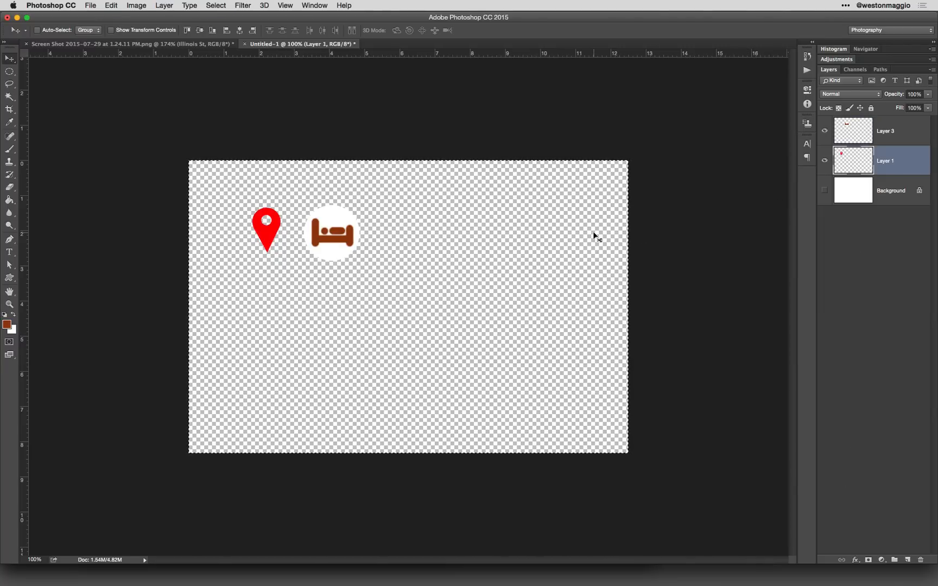
key("ctrl+c")
key("ctrl+Tab")
key("ctrl+v")
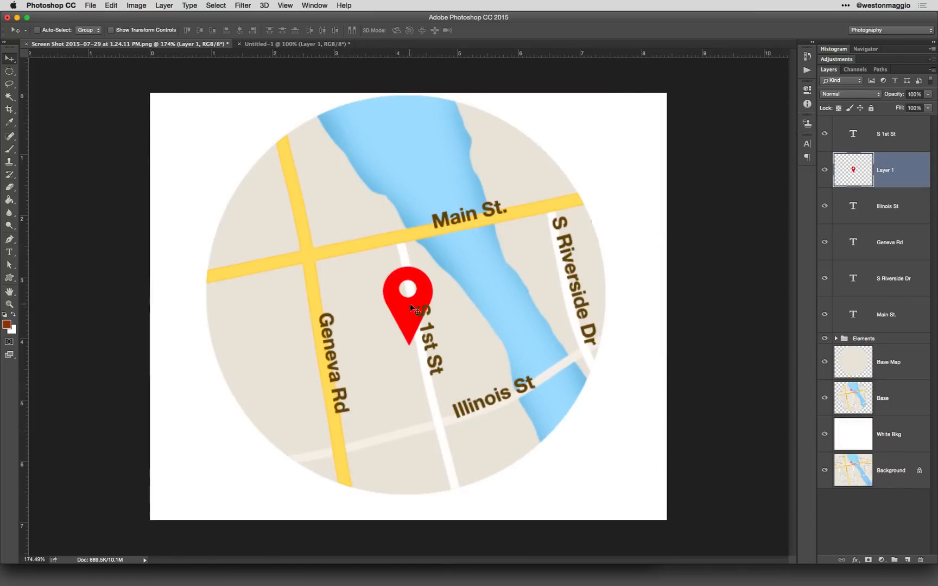
left_click_drag(410, 303, 358, 193)
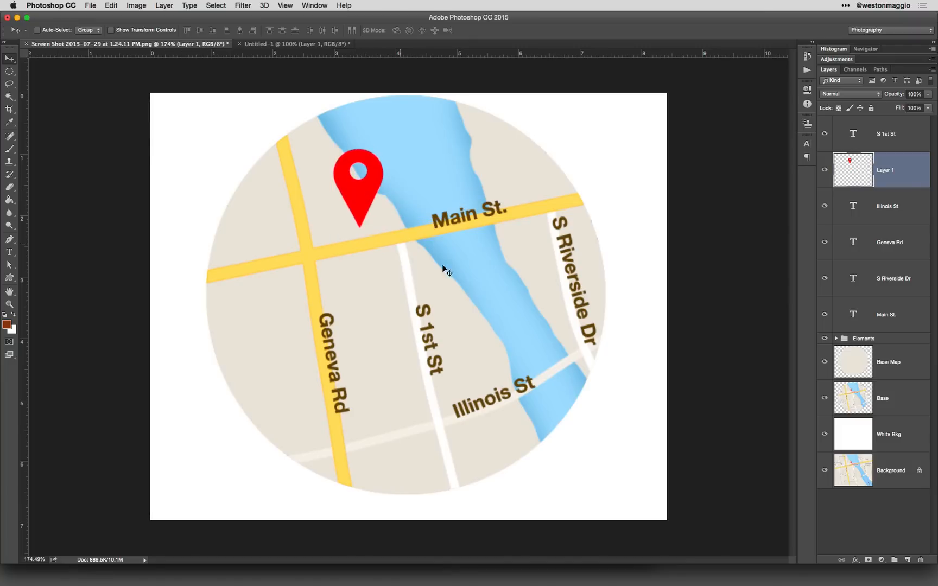
- Bring the bed icon from Untitled-1 into the map, shrink it, and place it just above Main St. near the pin's tip
key("ctrl+Tab")
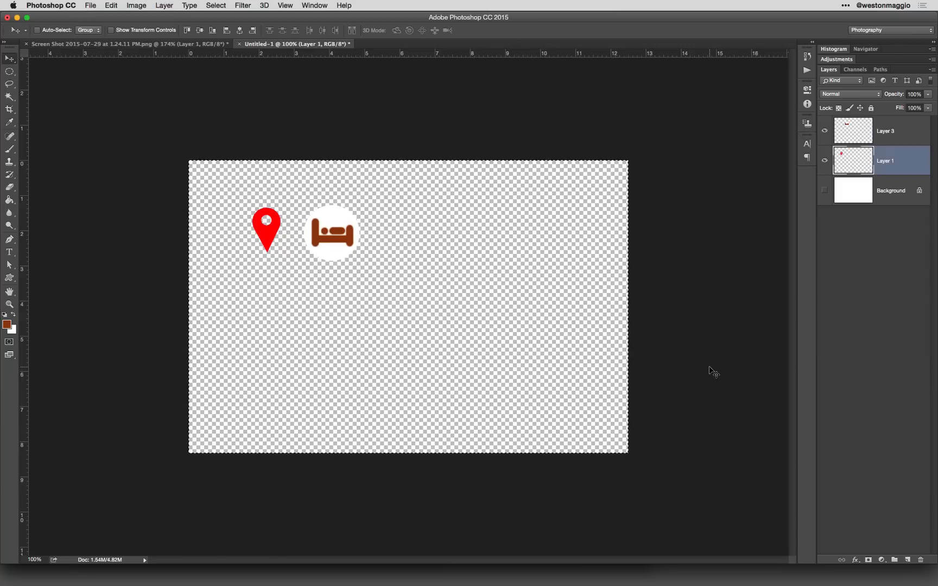
left_click(865, 130)
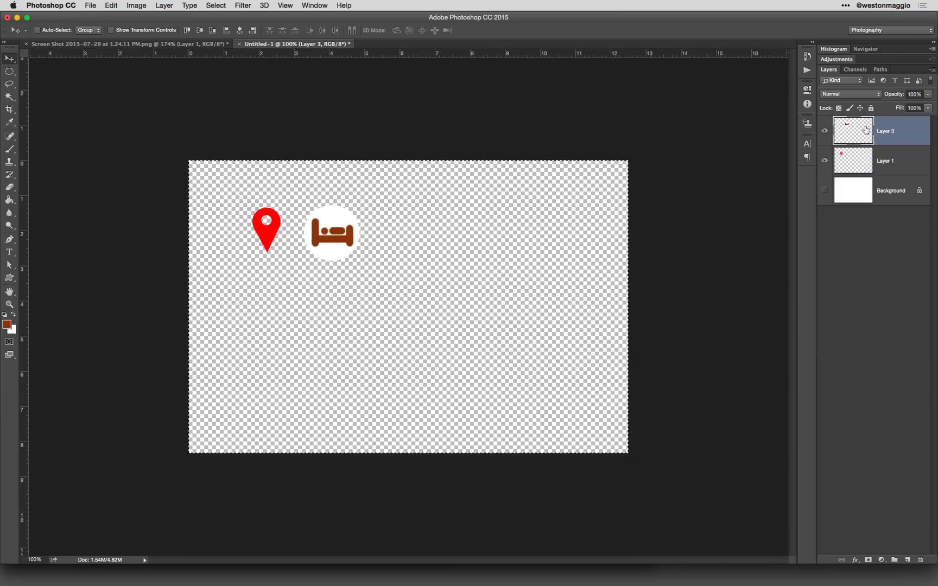
key("super")
left_click_drag(866, 130, 542, 188)
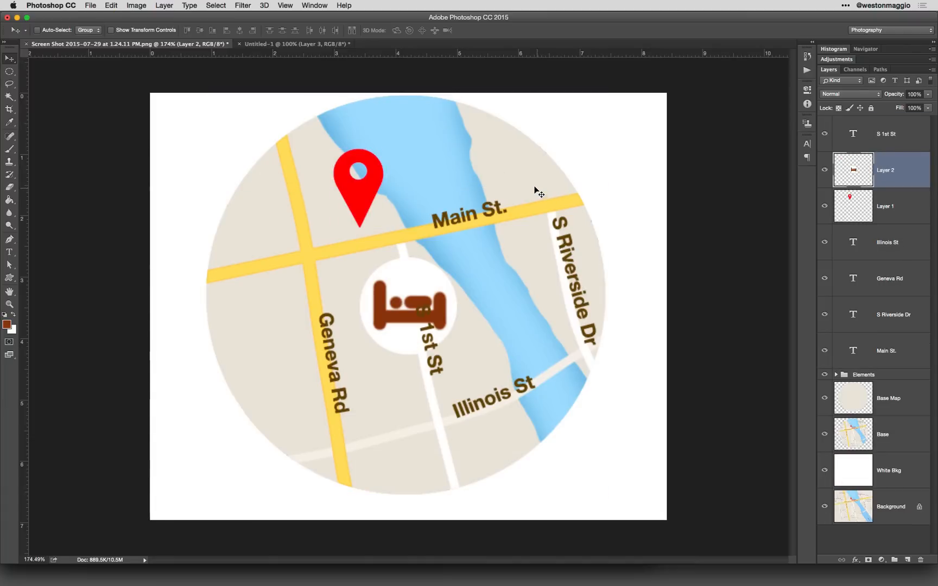
key("super")
key("super+t")
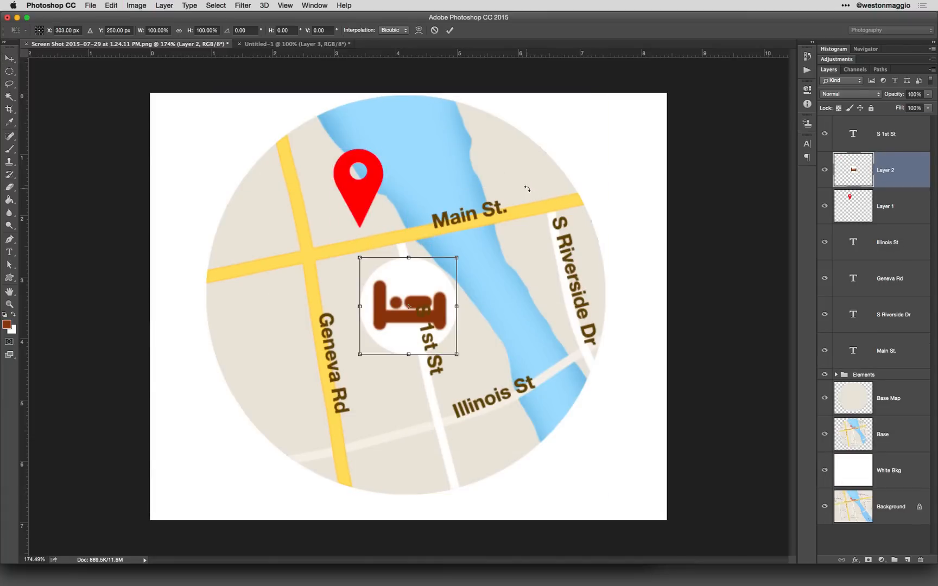
left_click_drag(458, 253, 376, 224)
key("Return")
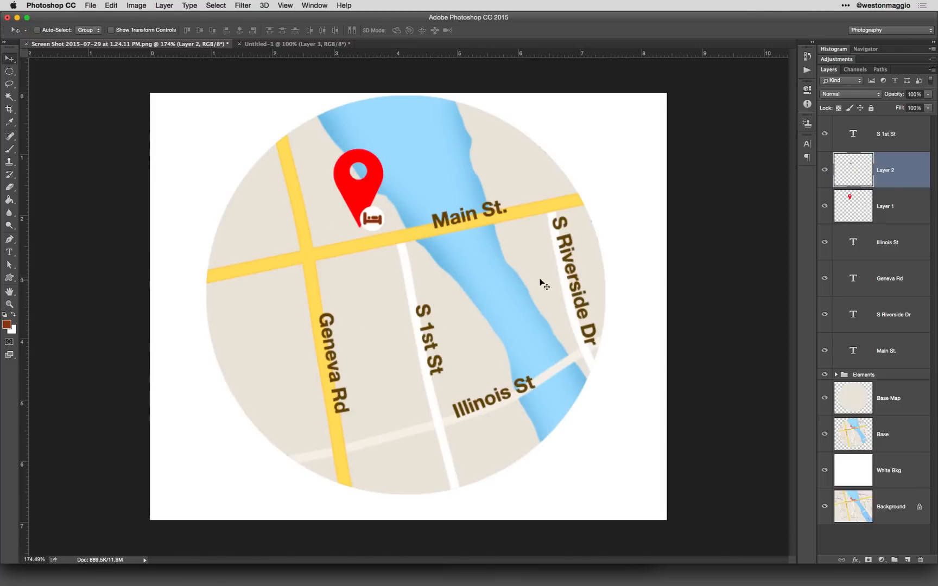
- Stack the pin layer above the bed icon layer, scale the pin to about 54%, and position its tip over the icon
left_click_drag(890, 206, 890, 157)
key("super+t")
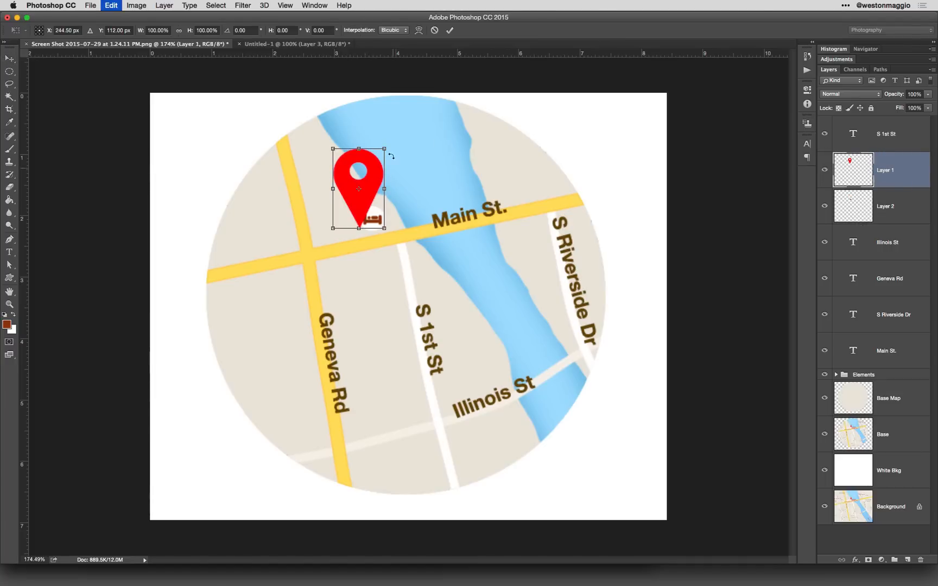
left_click_drag(385, 148, 374, 166)
left_click_drag(361, 184, 383, 184)
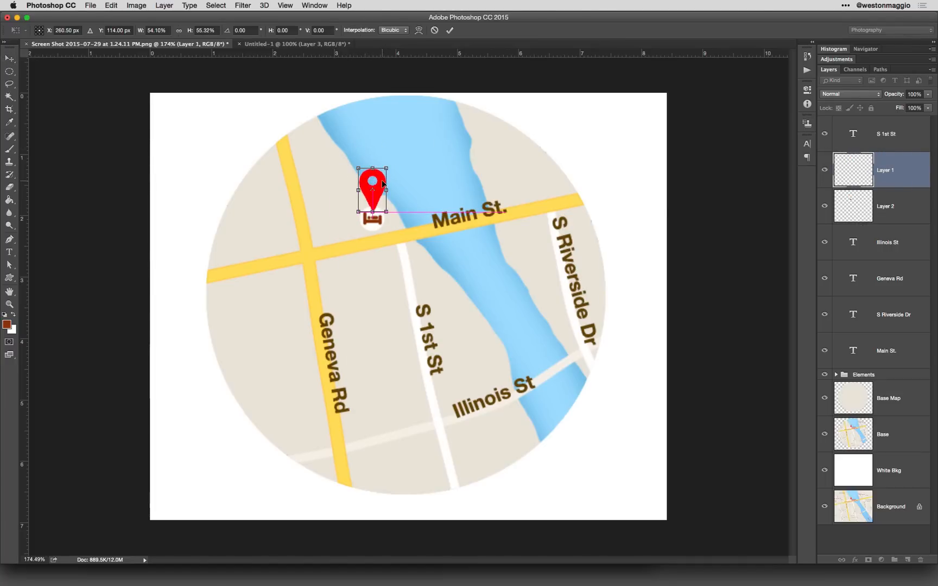
key("Return")
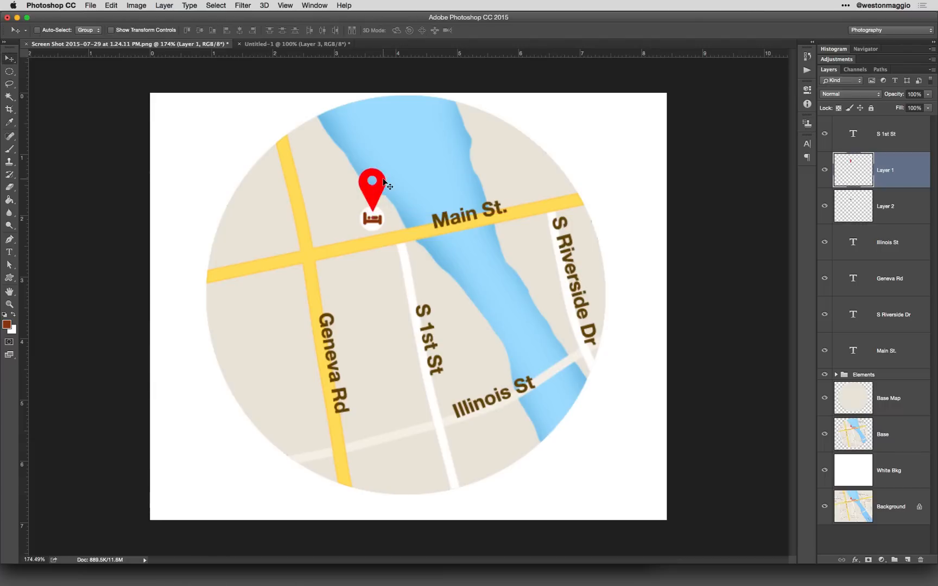
- Select the pin and bed icon layers together and nudge them slightly down toward Main St
left_click(860, 206)
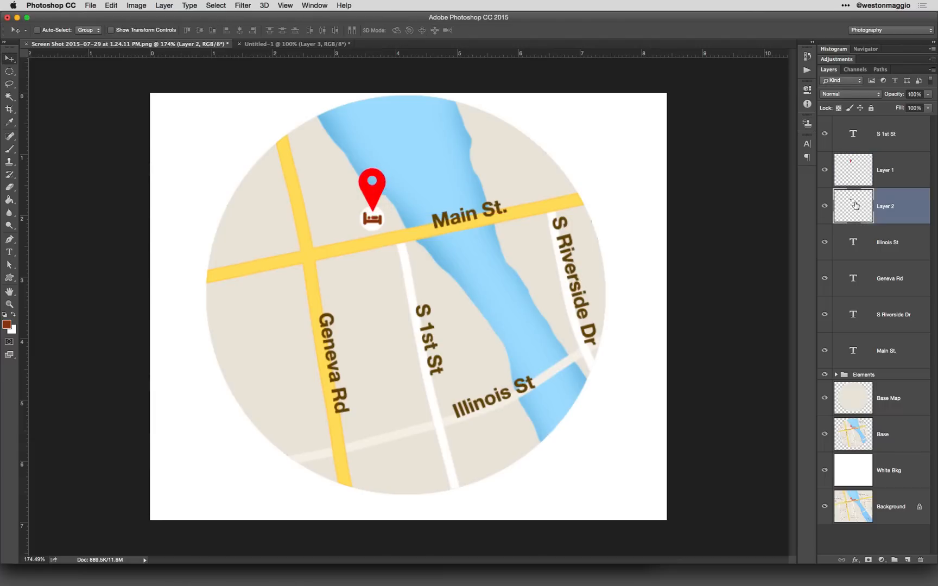
left_click(868, 170, "shift")
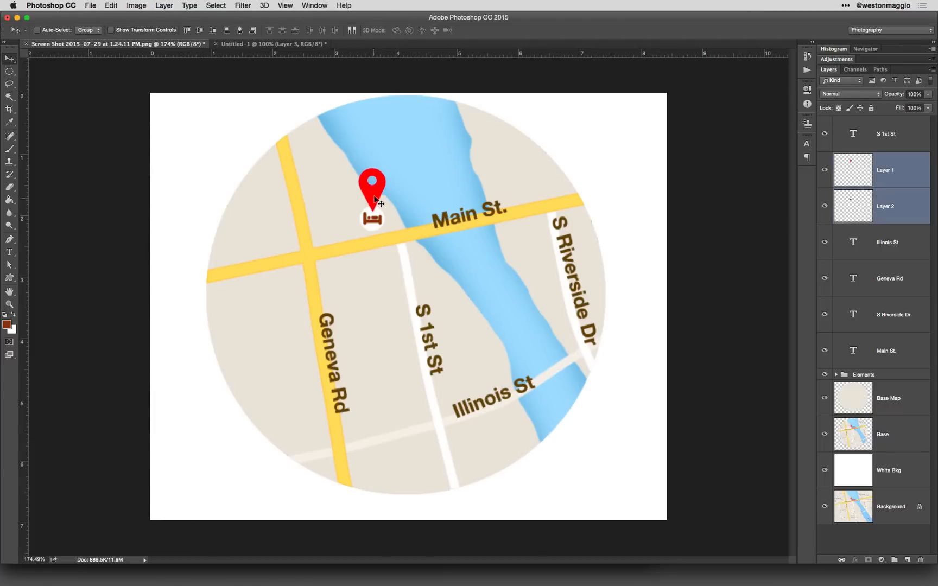
mouse_move(381, 199)
left_mouse_down()
mouse_move(372, 203)
mouse_move(380, 202)
left_mouse_up()
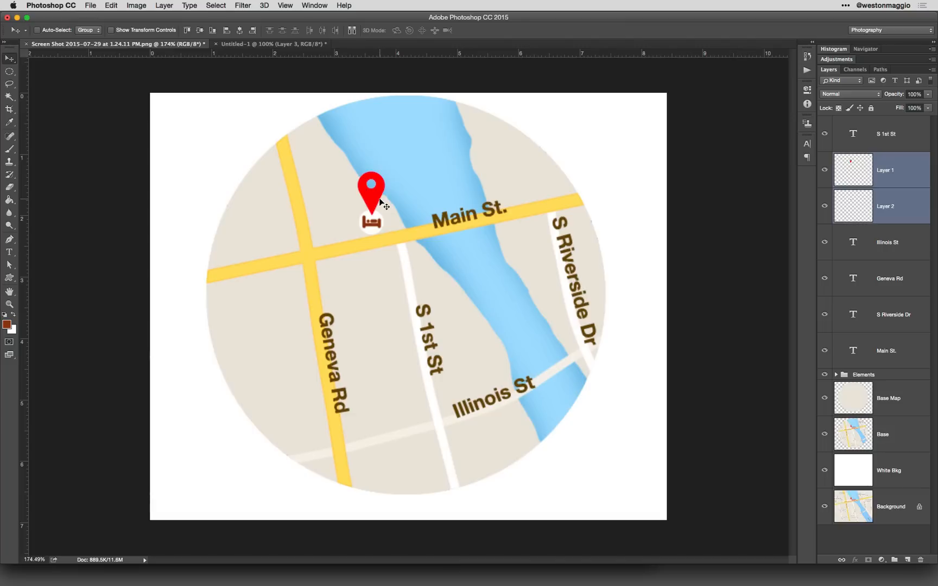
- Add a "Hotel Baker" text label and place it just left of the pin's tip and bed icon, above Main St
key("t")
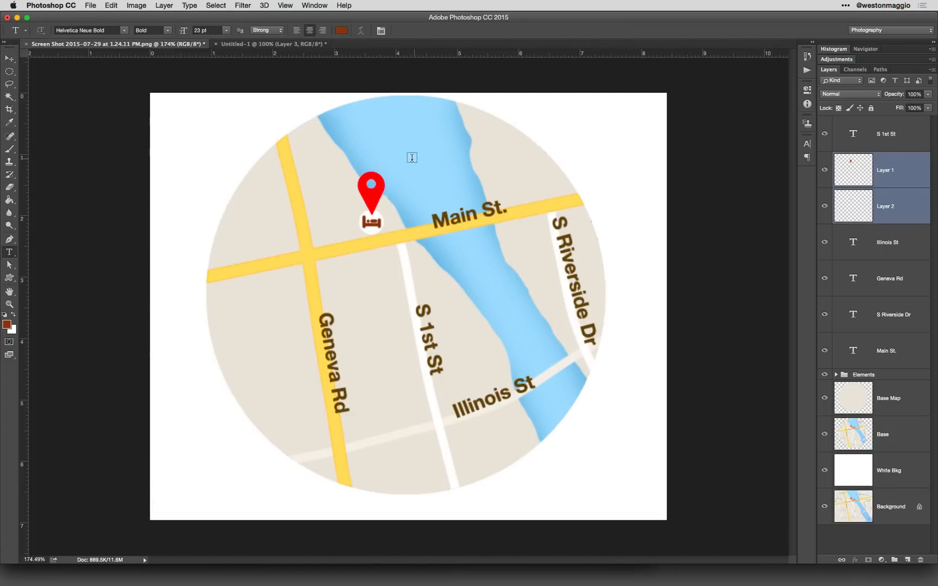
left_click(407, 175)
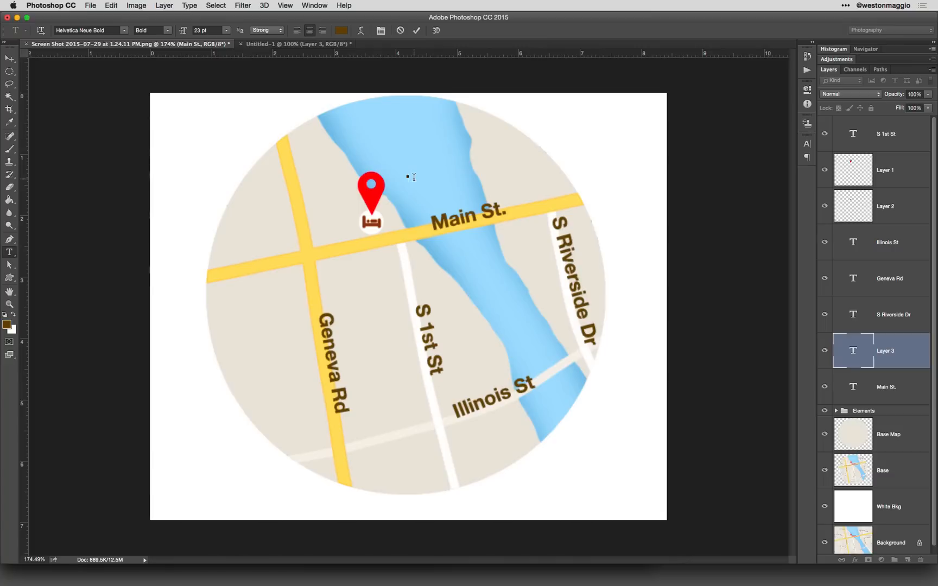
type("Hotel")
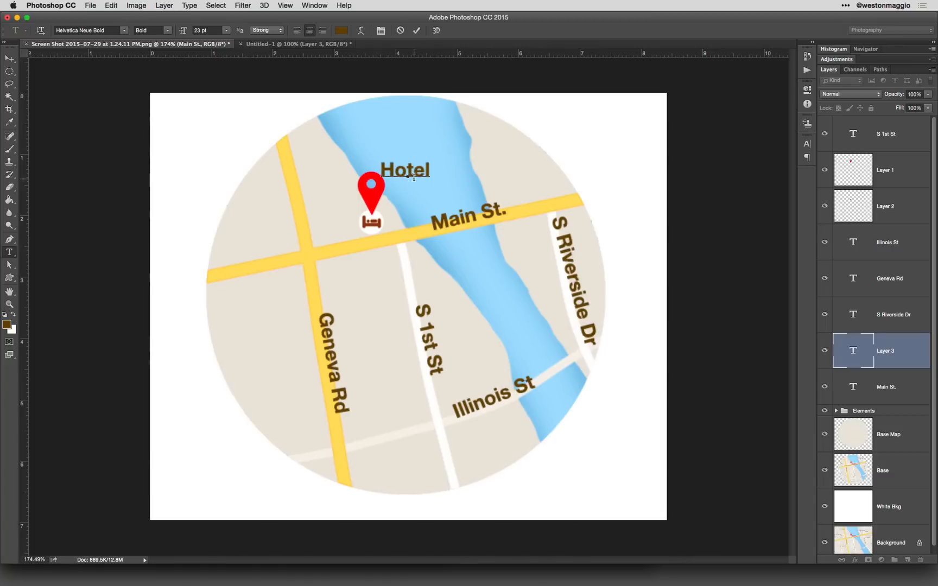
type(" Baker")
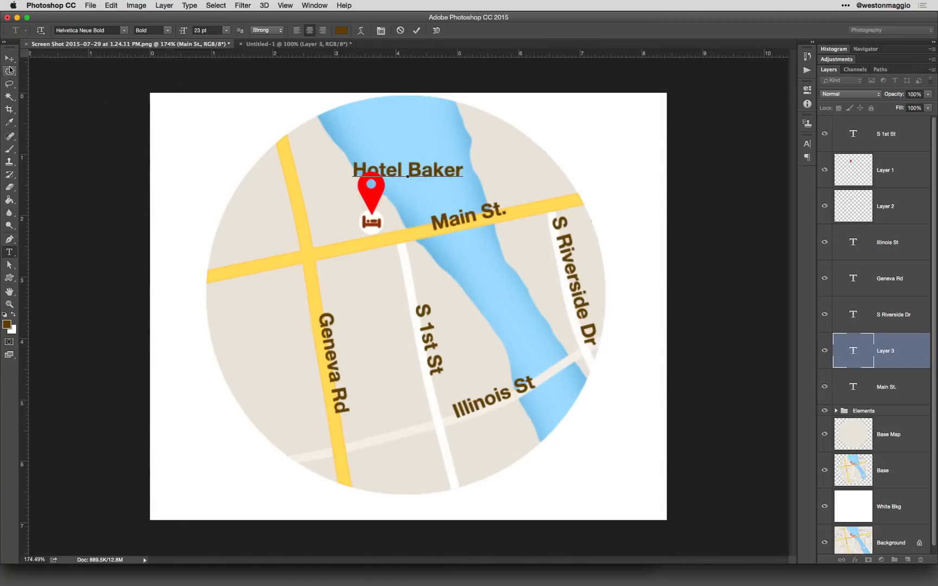
left_click(10, 58)
left_click_drag(414, 174, 309, 216)
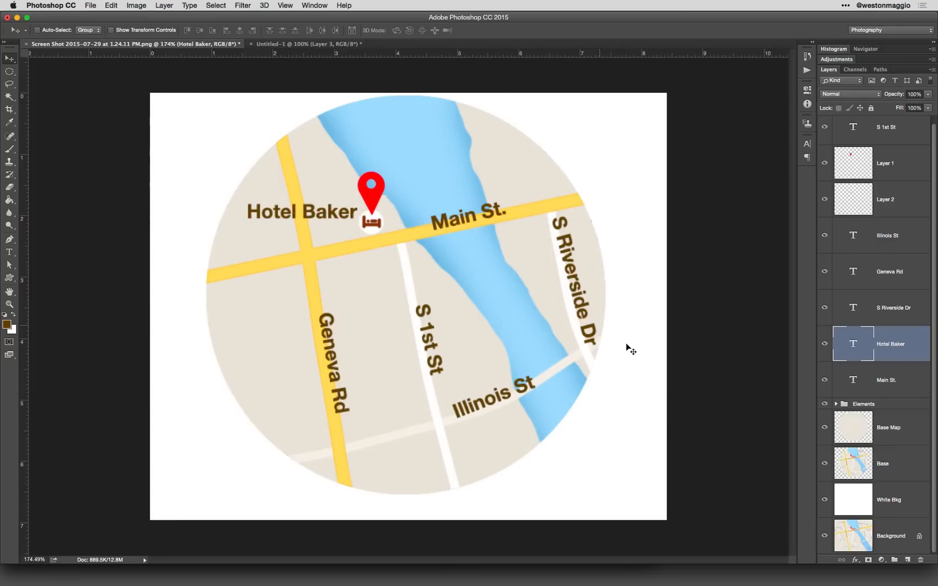
- Hide the rulers and display the finished map in full screen mode on a black background
key("super+r")
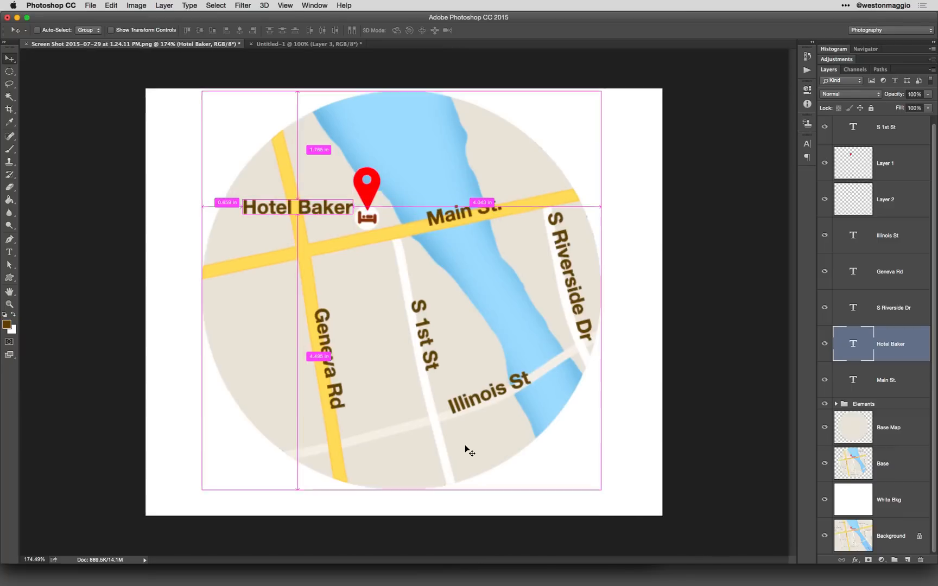
key("f")
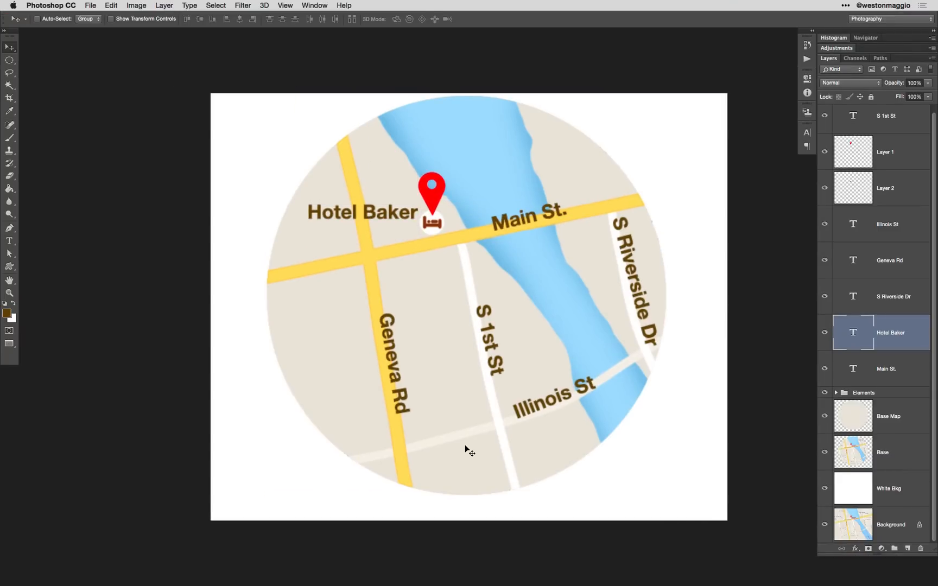
key("f")
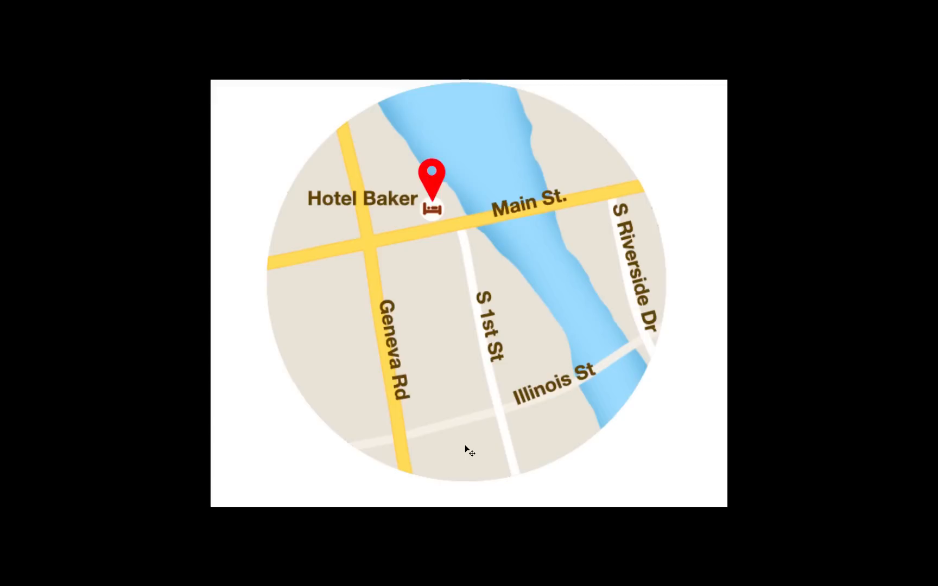